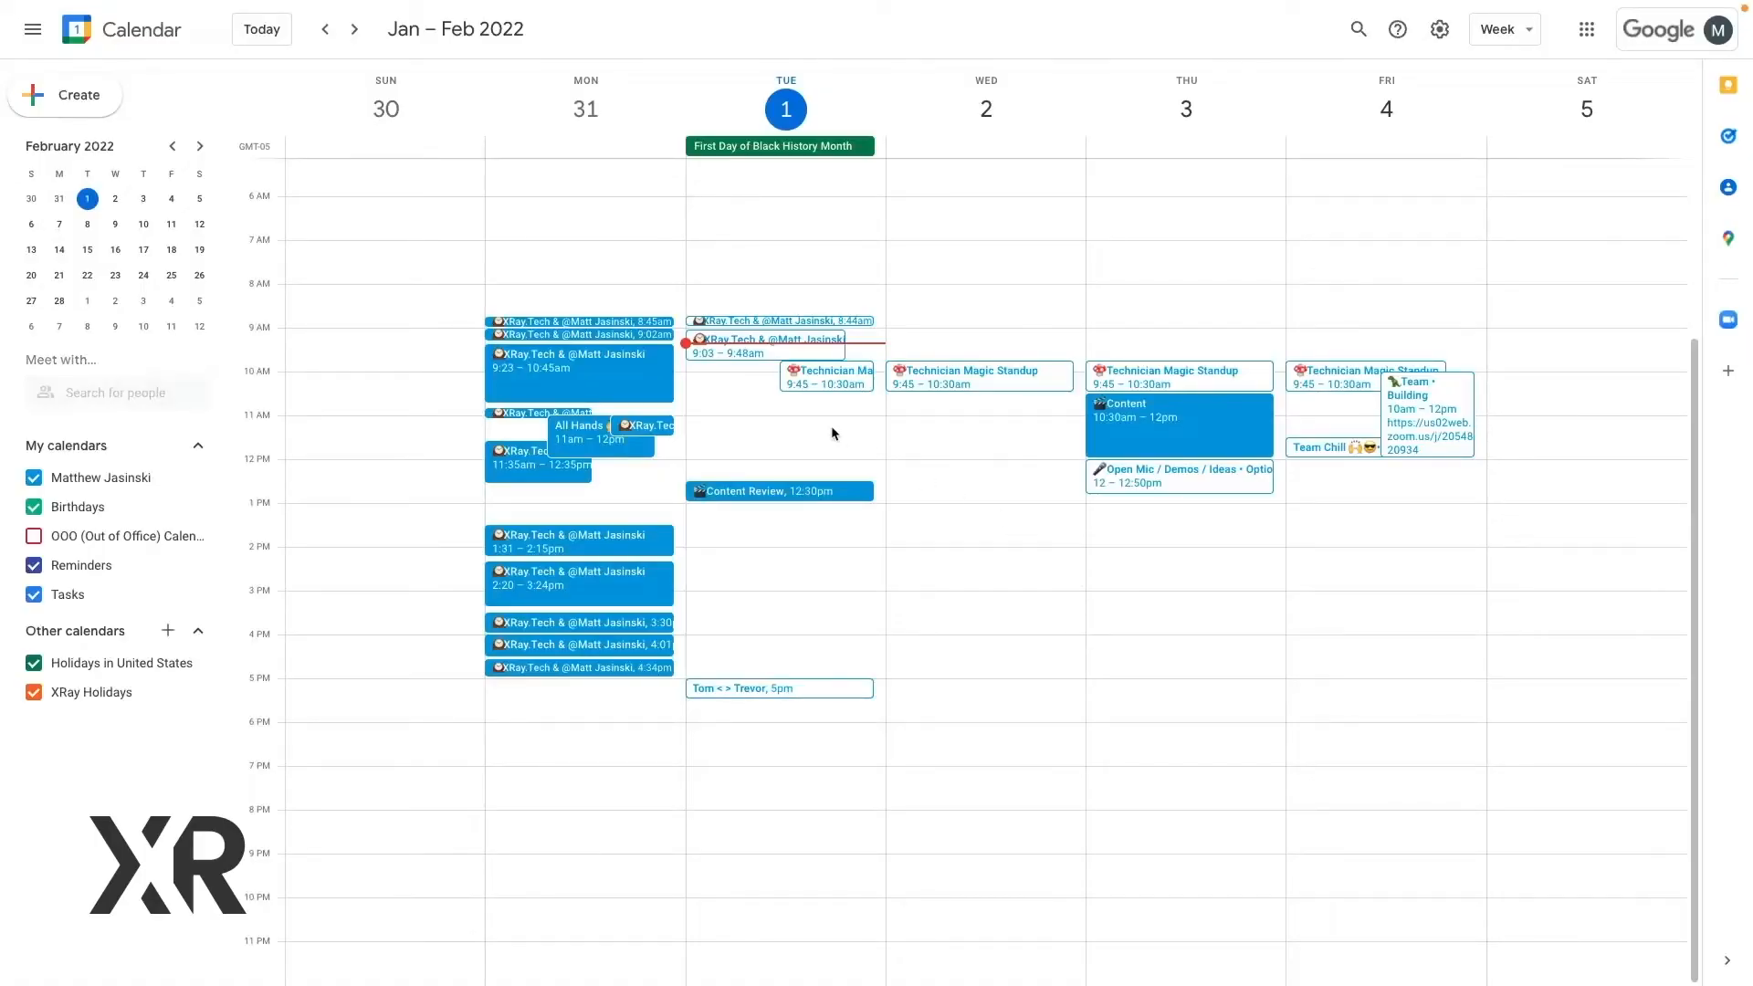
Create and save a calendar event titled "Test Event for Zapier" on Tuesday, February 1, from 11:00am to 12:00pm.
click(831, 429)
text(Test Event for Zapier)
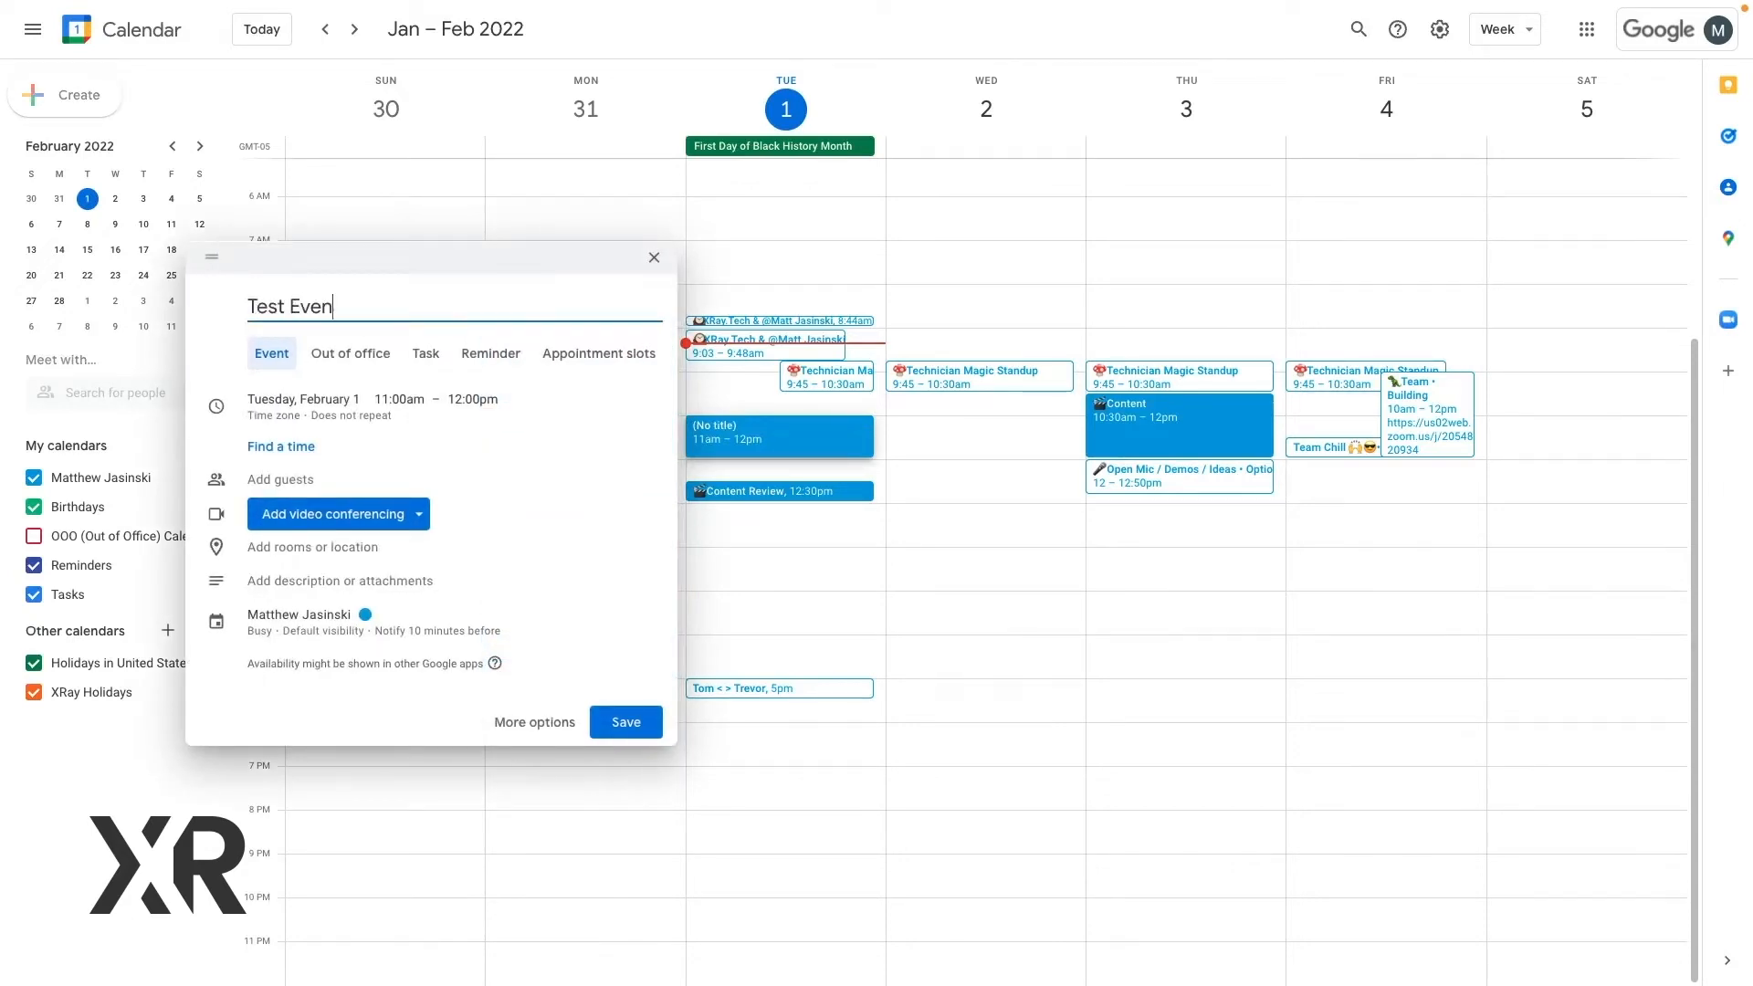
click(620, 728)
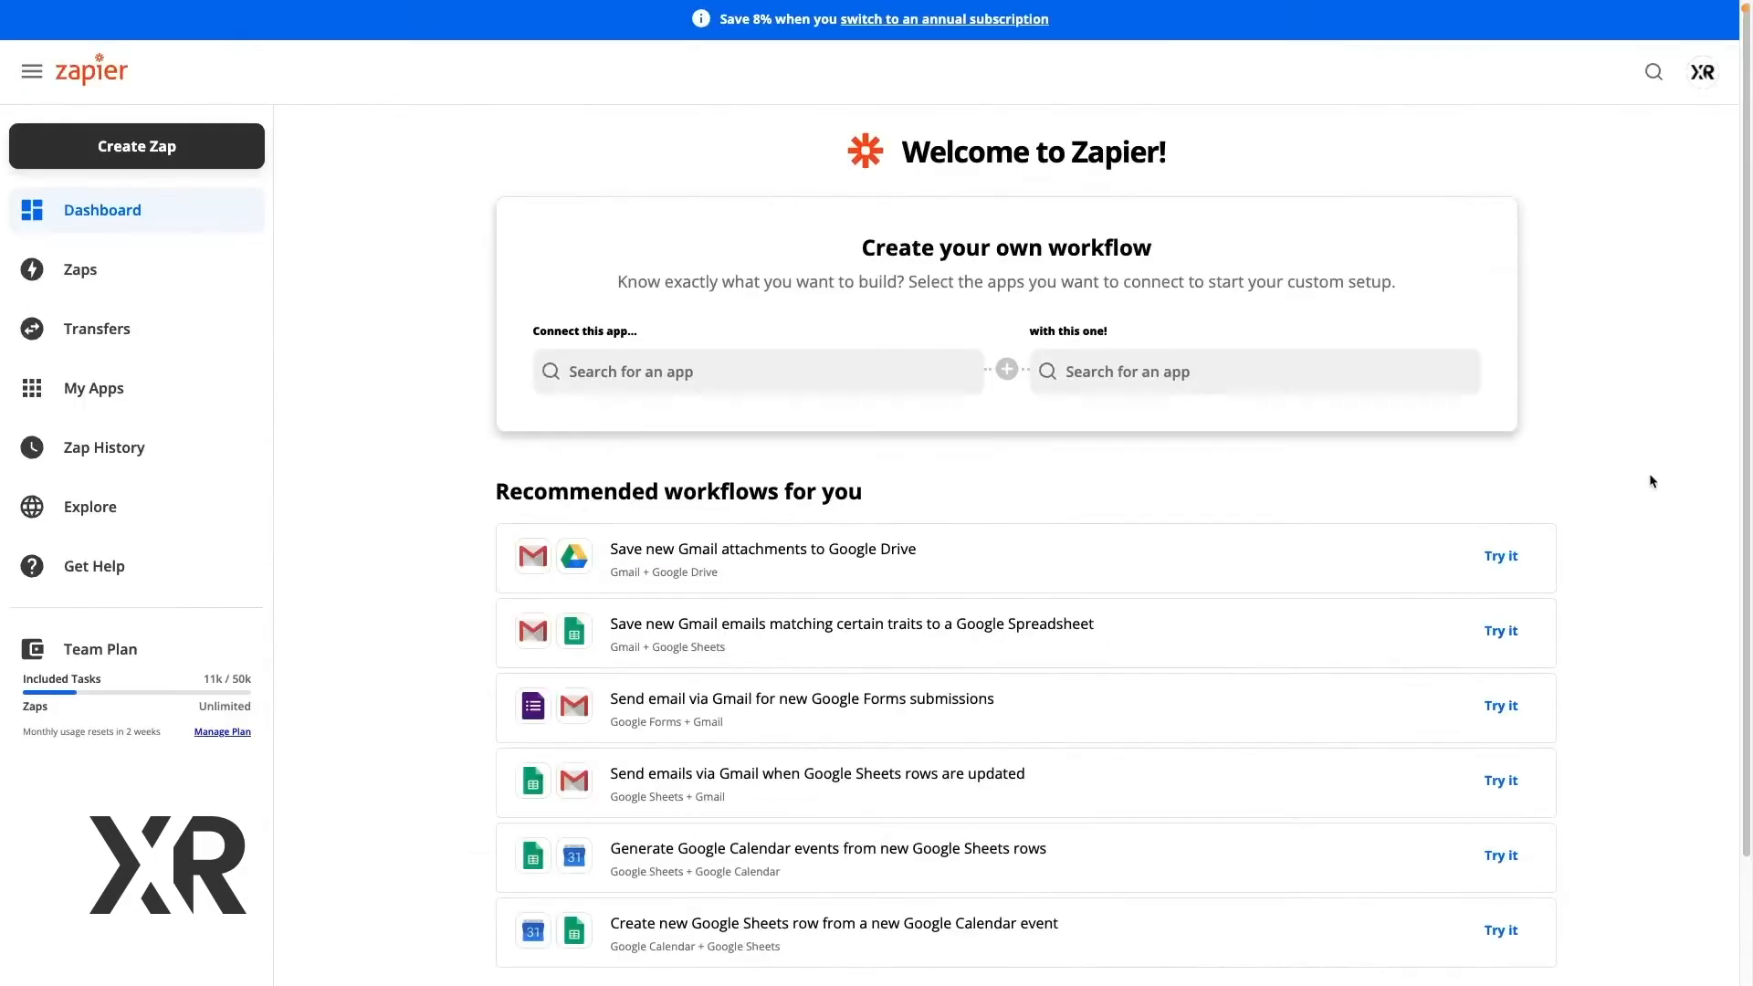
Switch to Zapier and create a Zap with Google Calendar's New Event as the trigger.
scroll(1649, 473, down, 2)
scroll(1650, 472, up, 2)
click(155, 165)
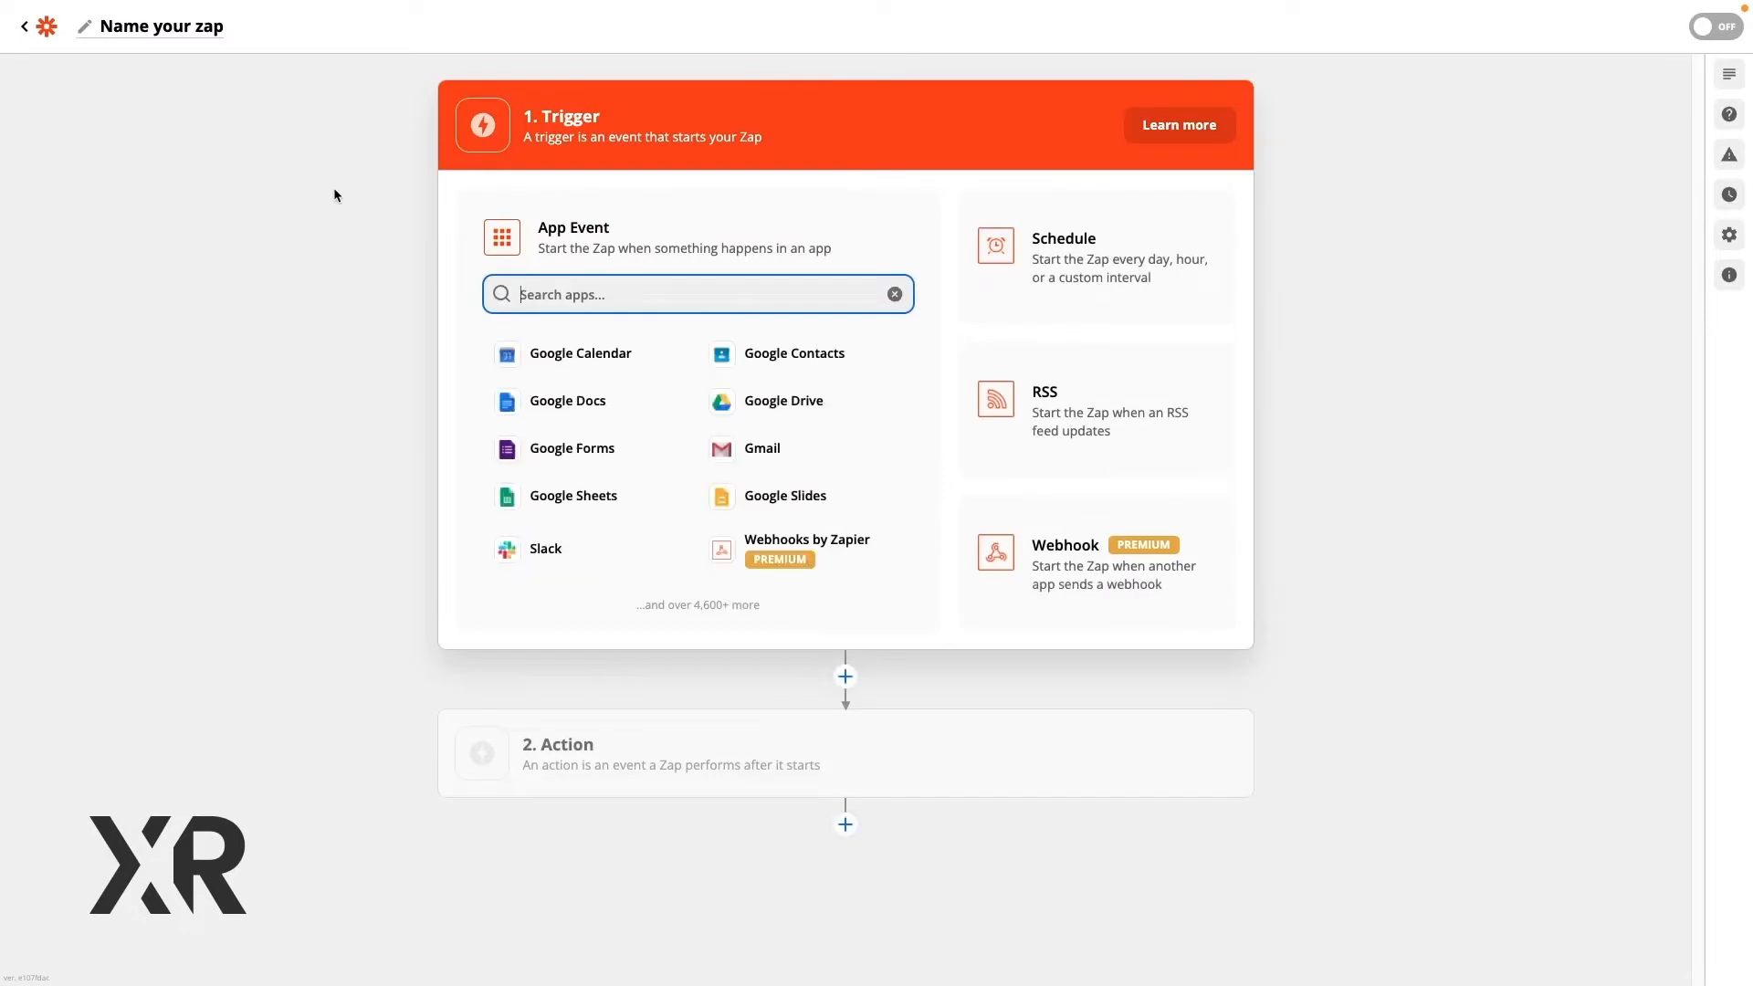
click(589, 359)
click(589, 359)
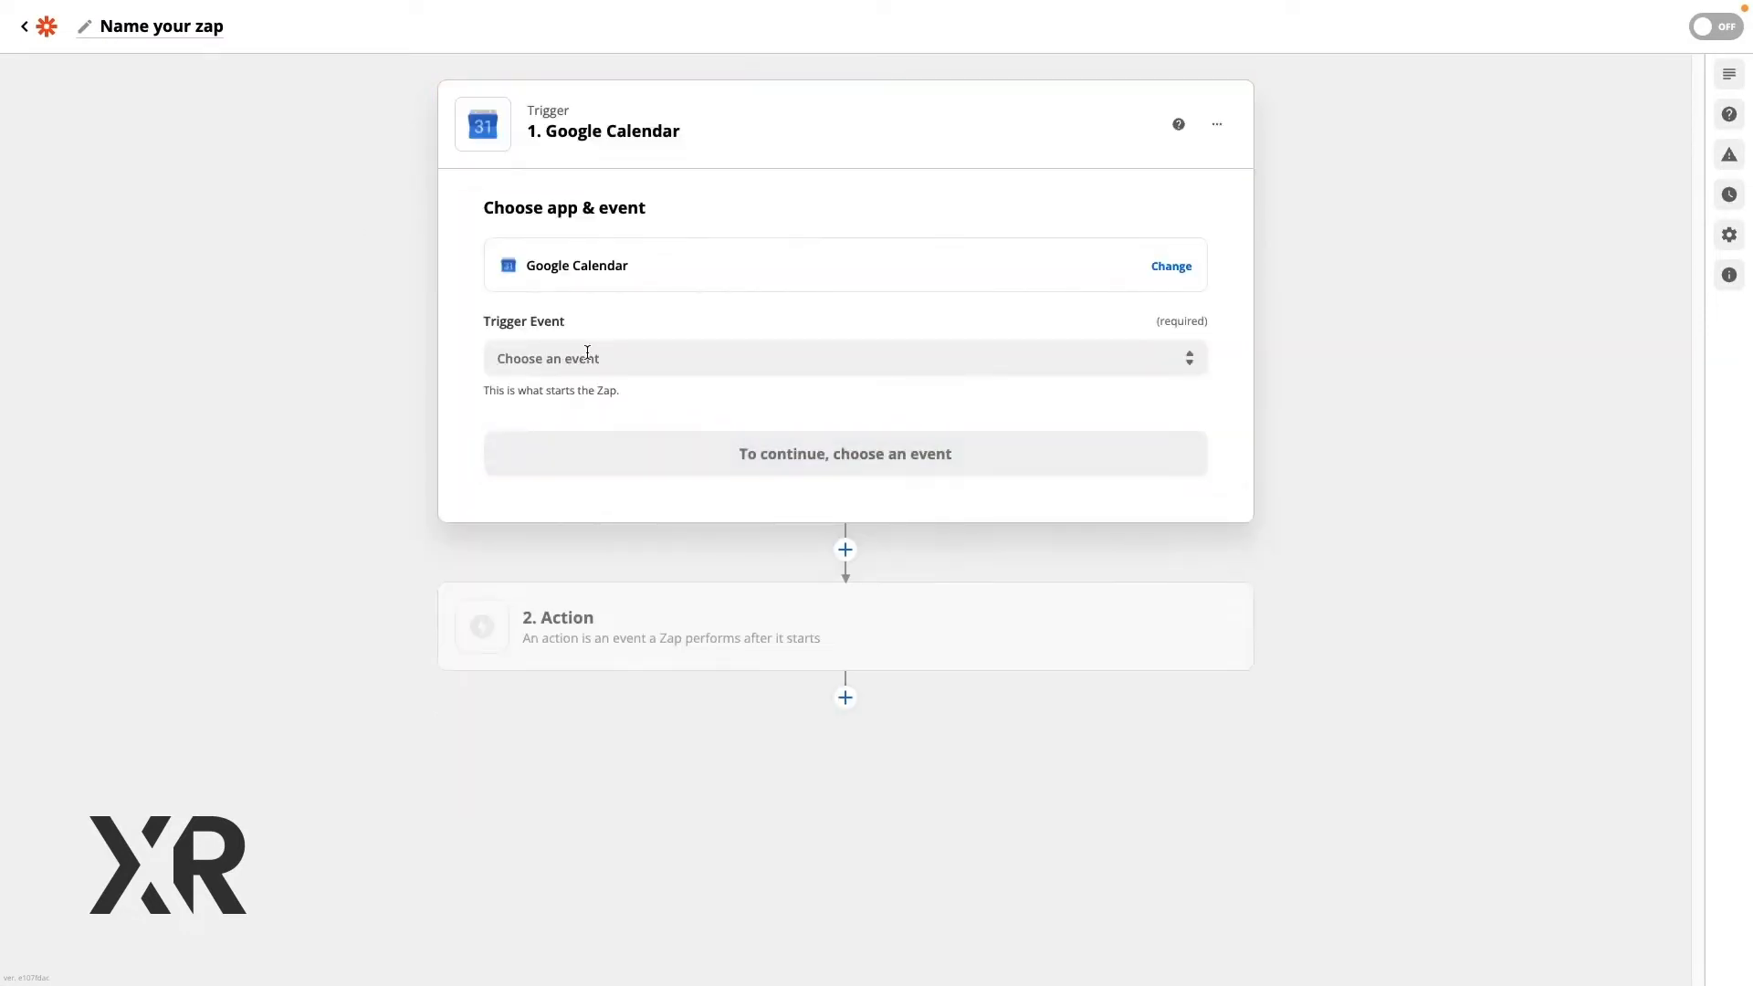
click(701, 360)
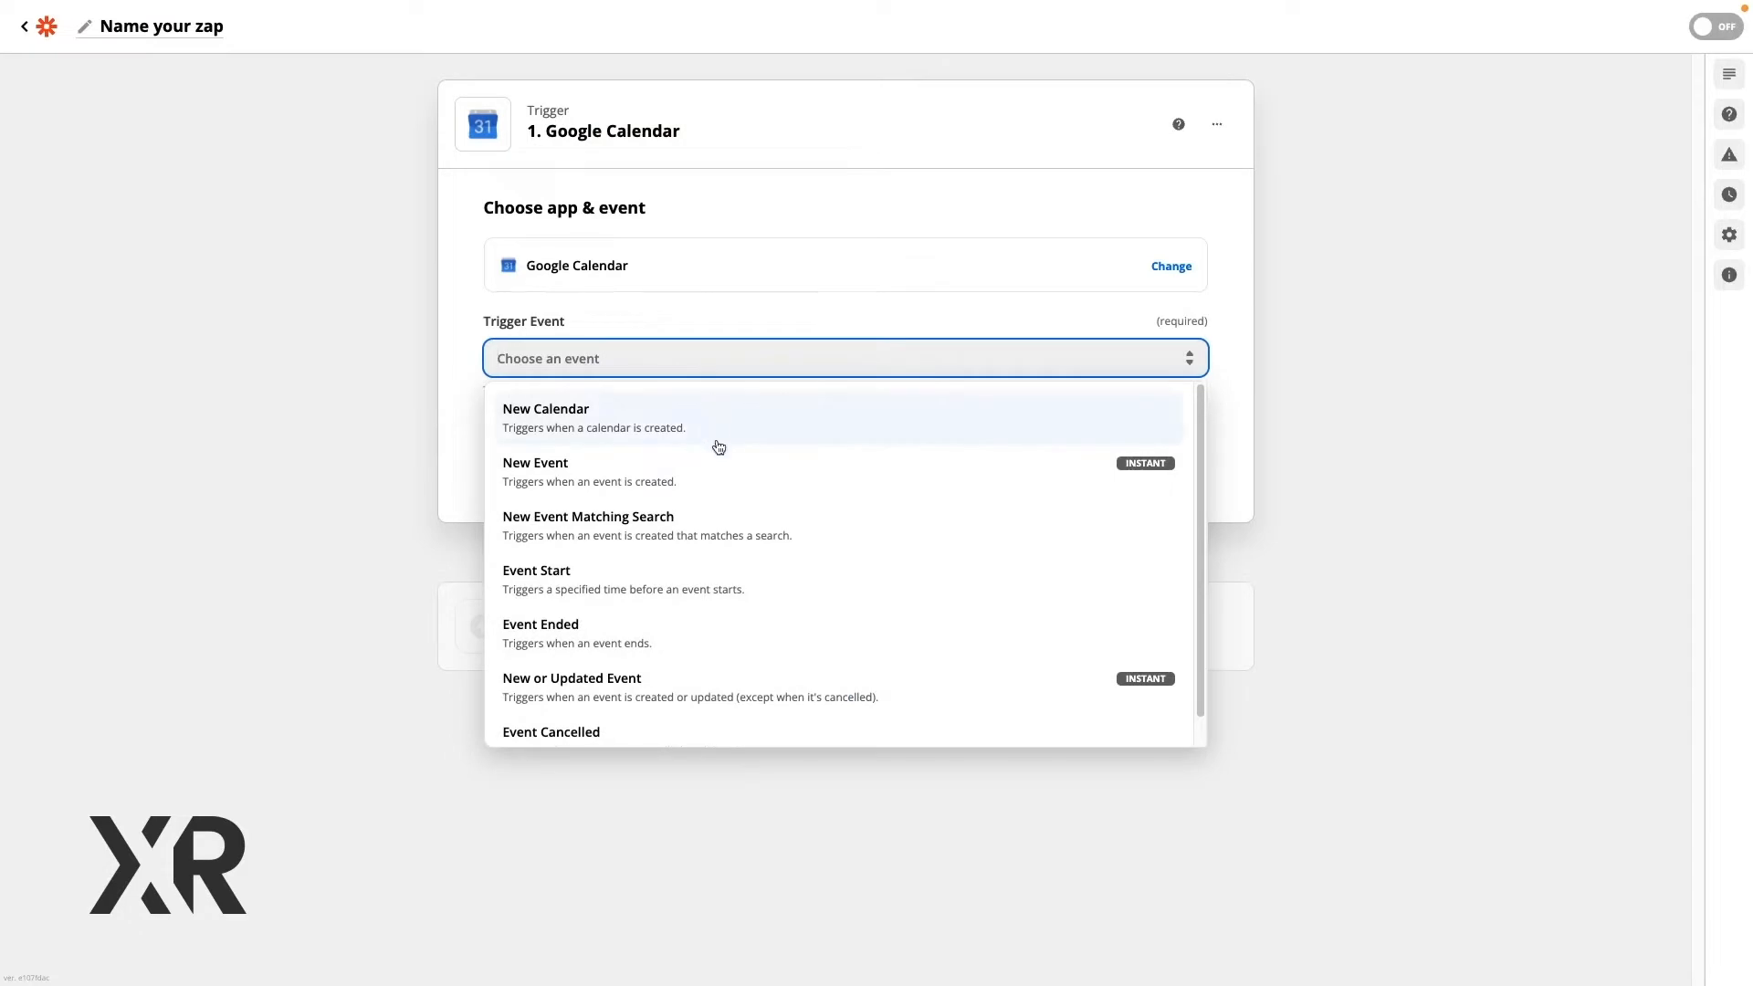
click(718, 482)
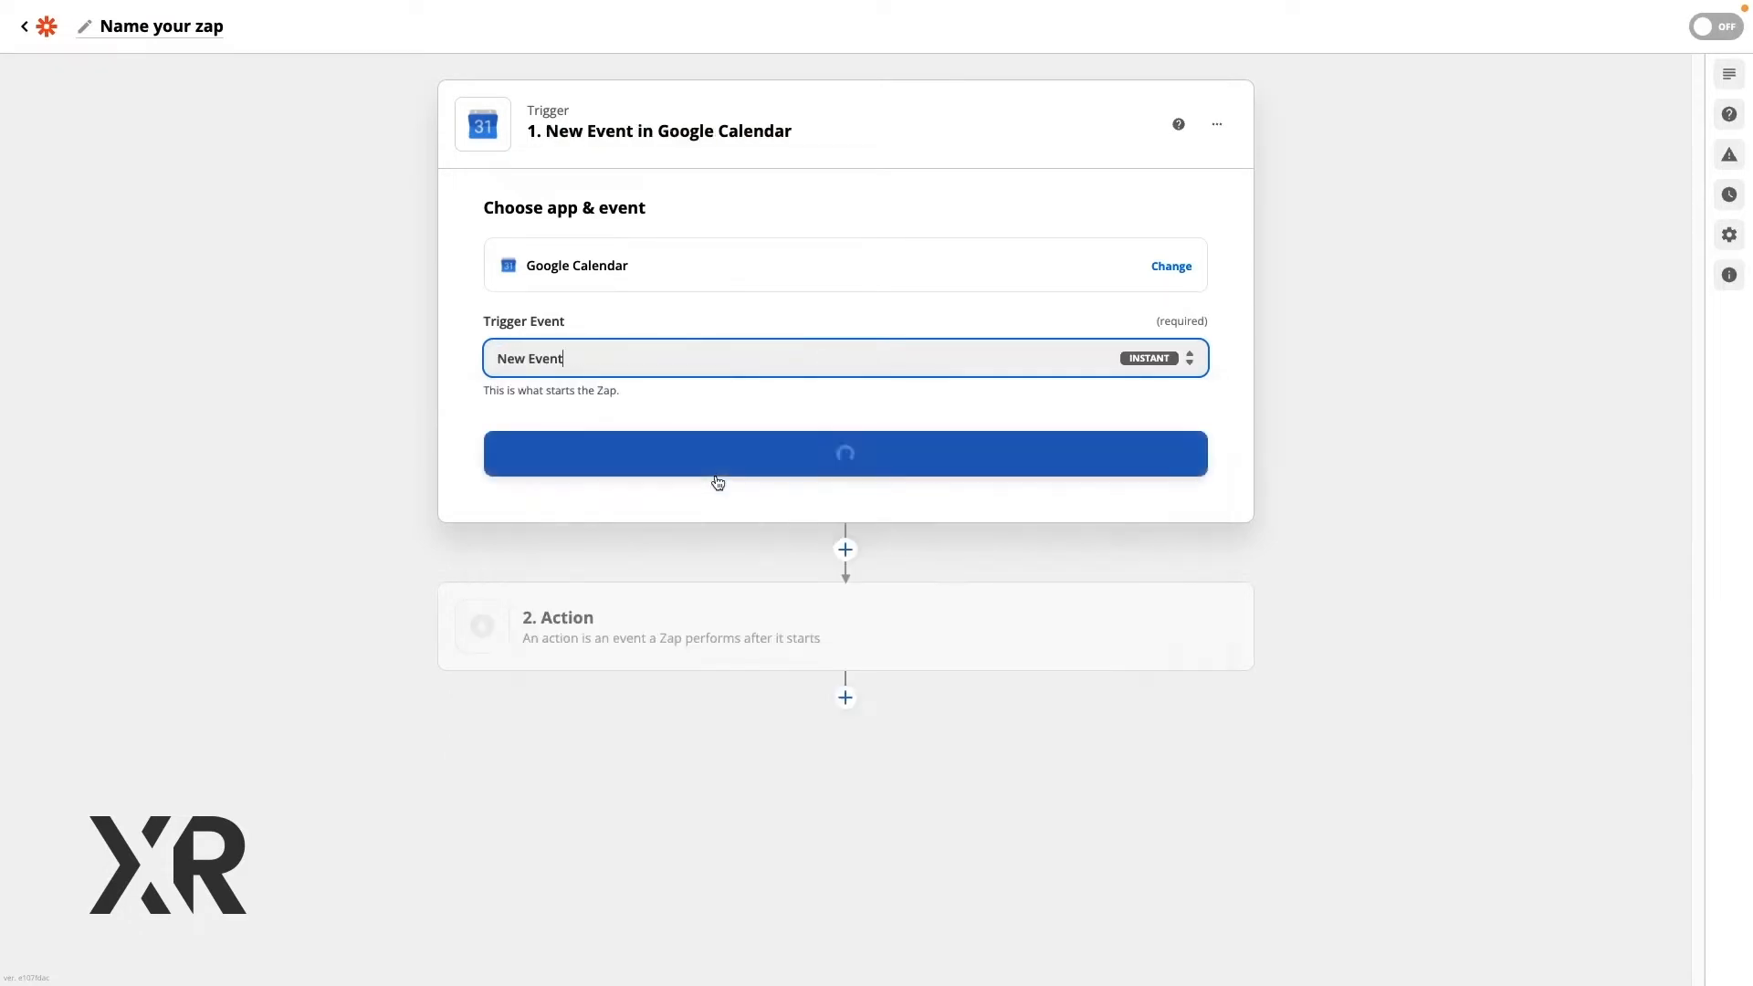
click(821, 469)
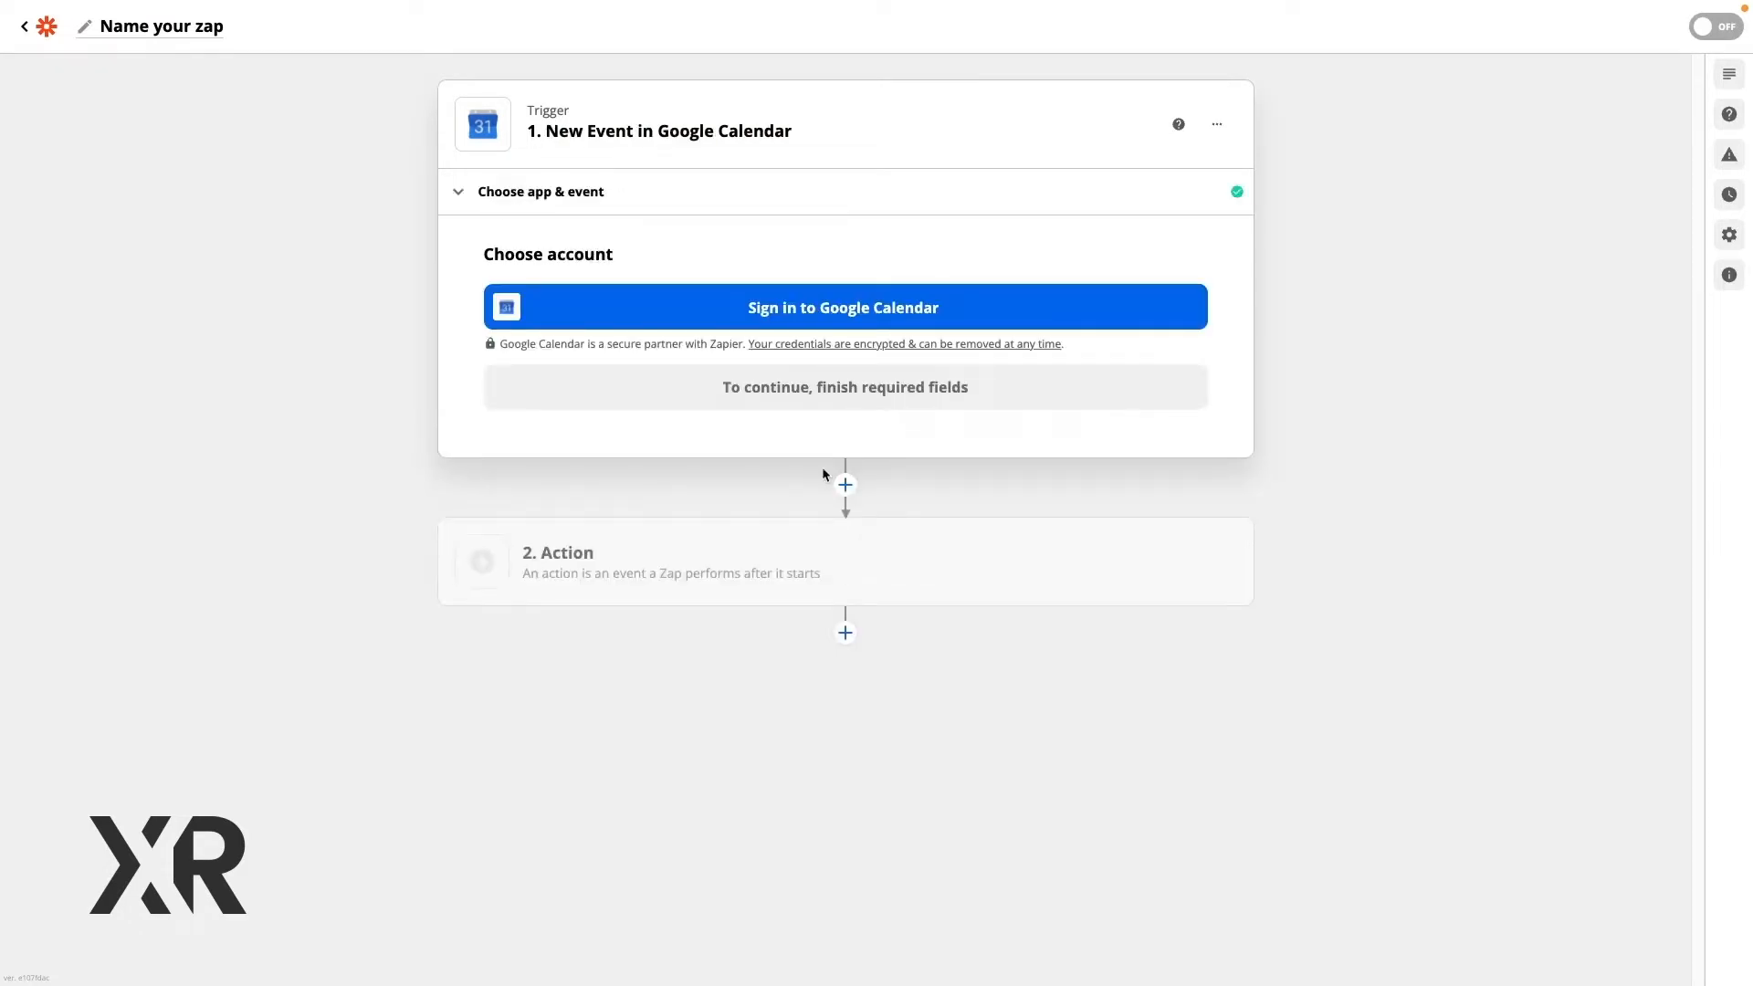
Sign in to Google Calendar with the existing Google account, allow Zapier access, and confirm that account for the trigger.
click(907, 308)
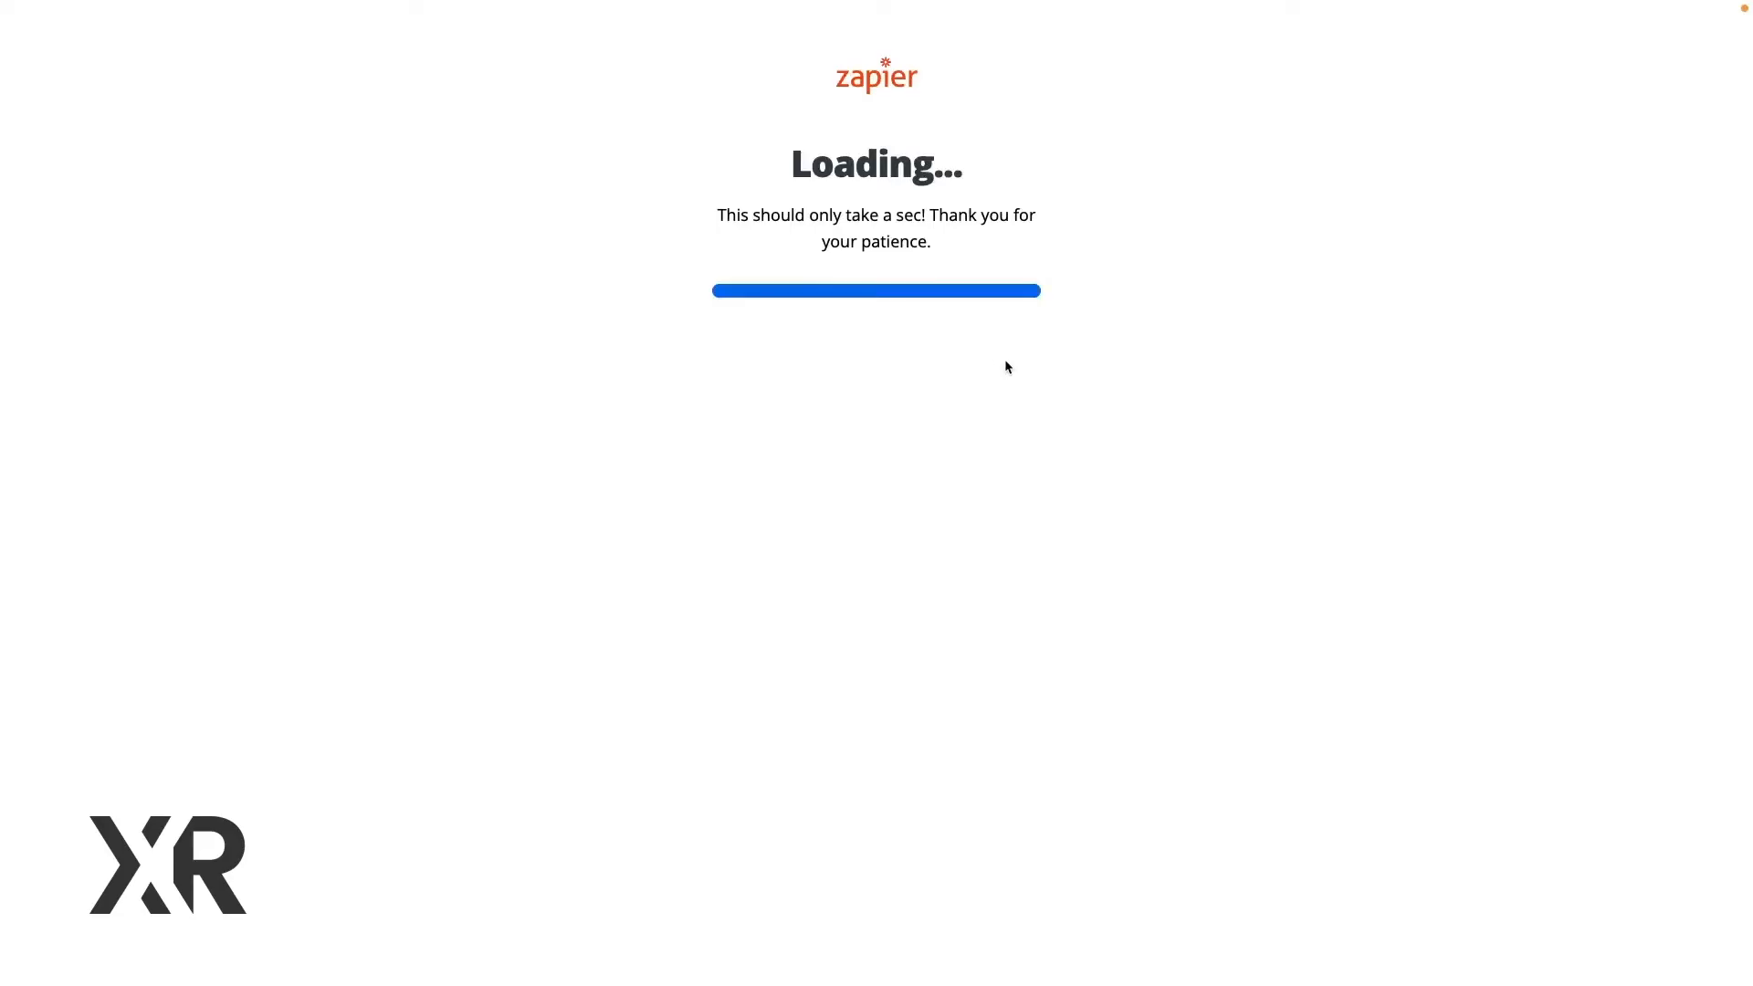
click(954, 487)
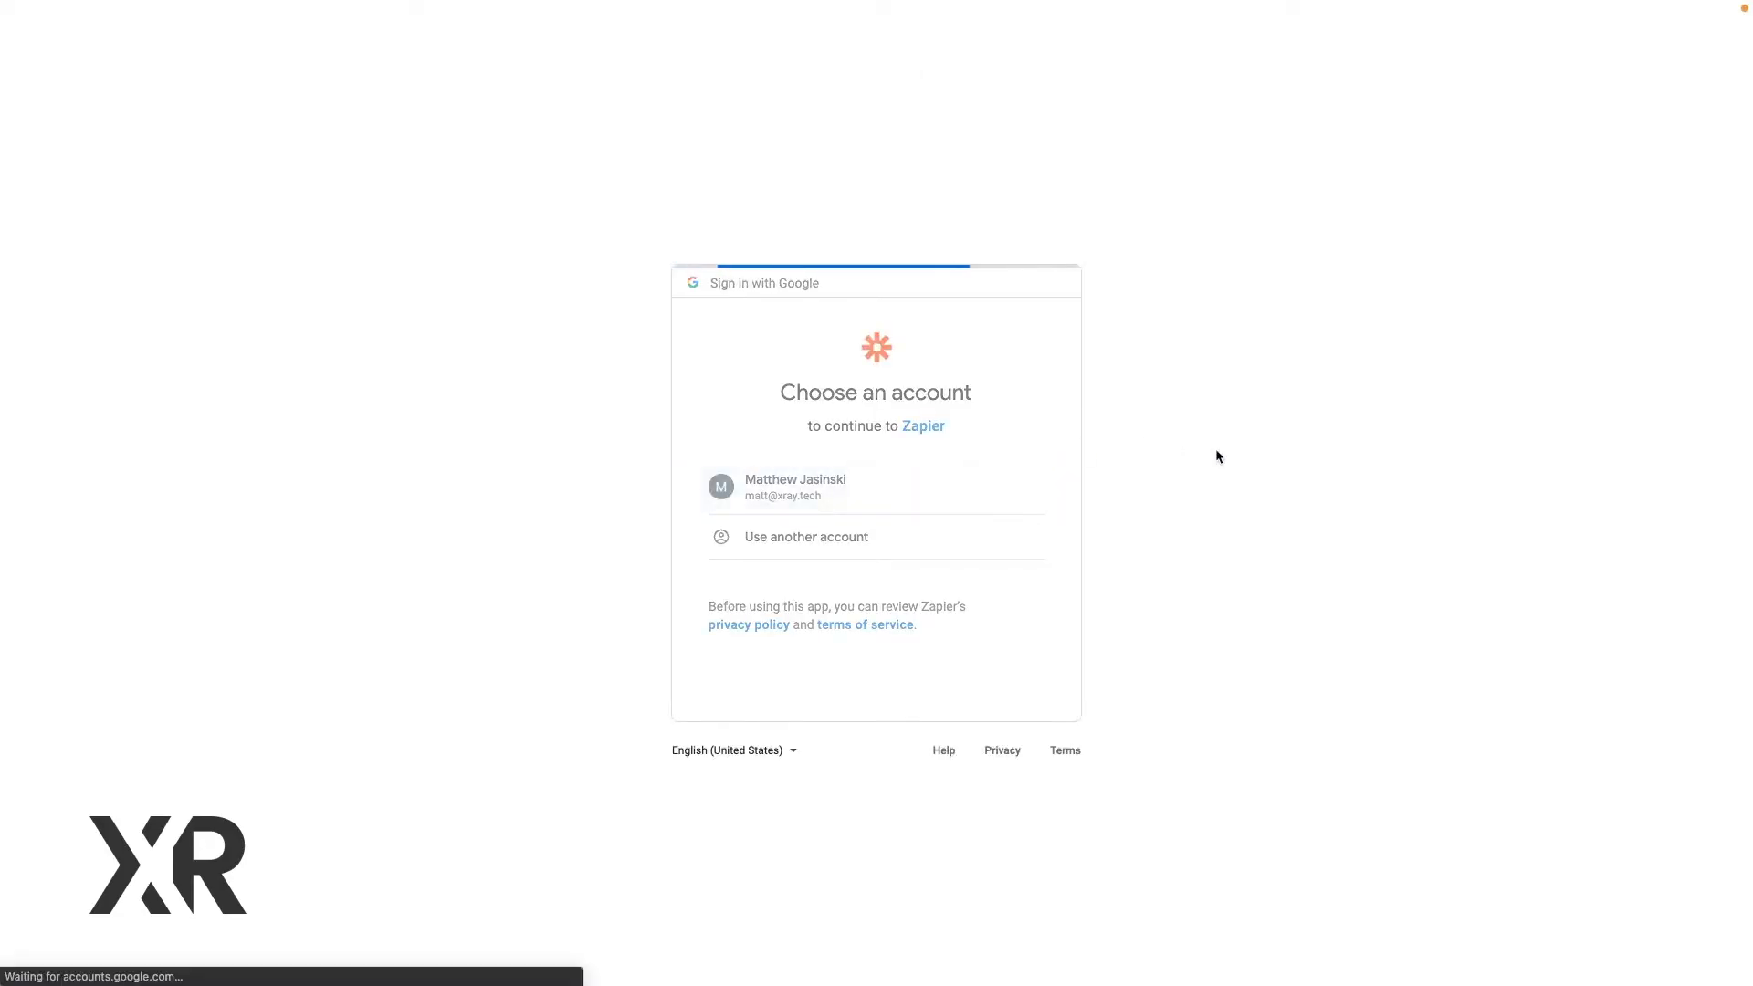
click(1003, 735)
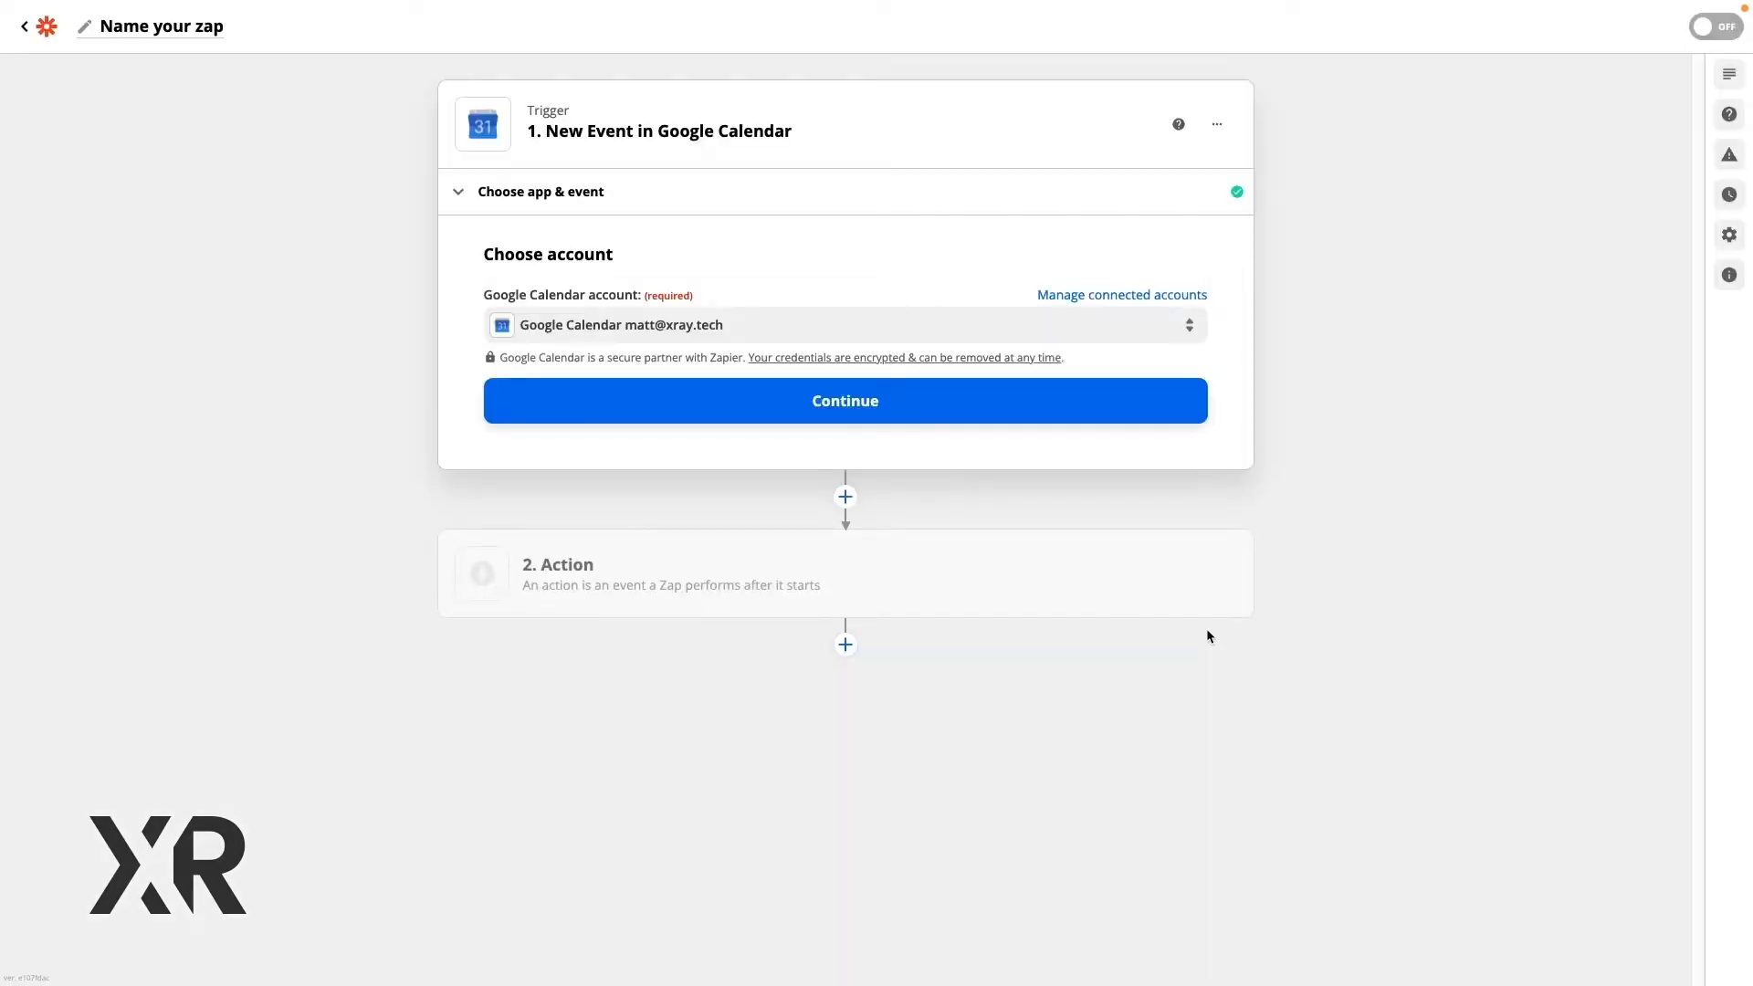
click(1189, 402)
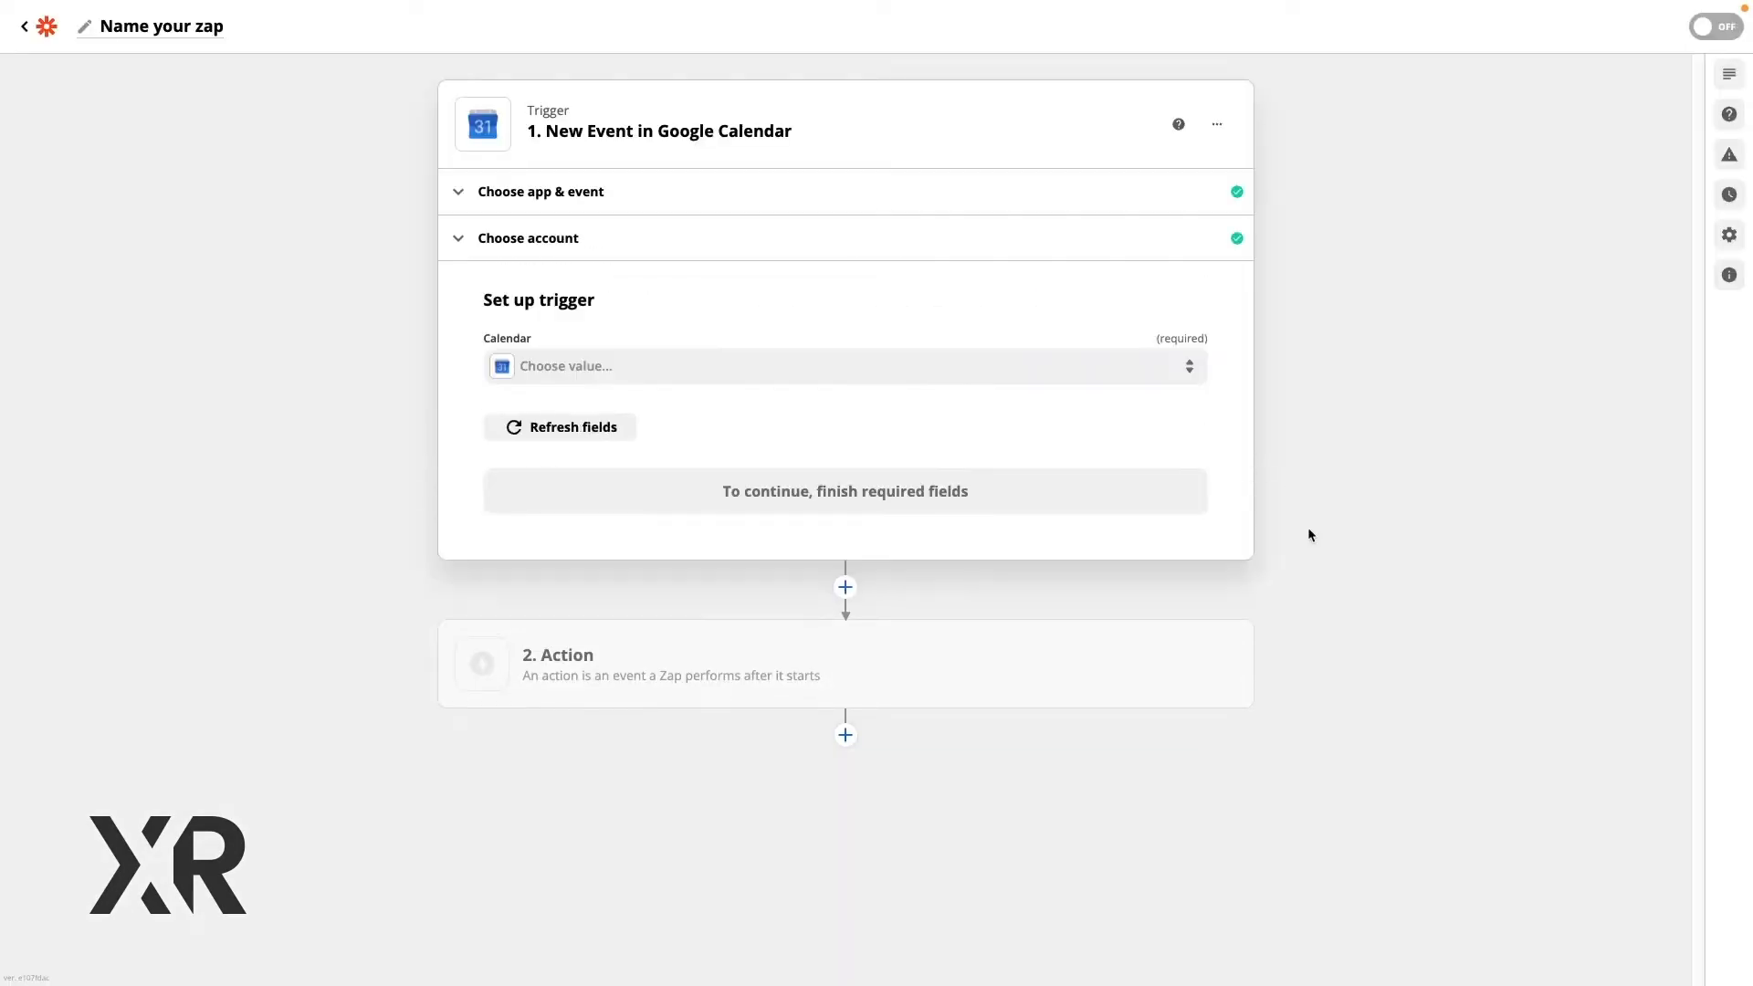
Set the trigger's calendar to the one named with the account's e-mail, and test the trigger.
click(1143, 384)
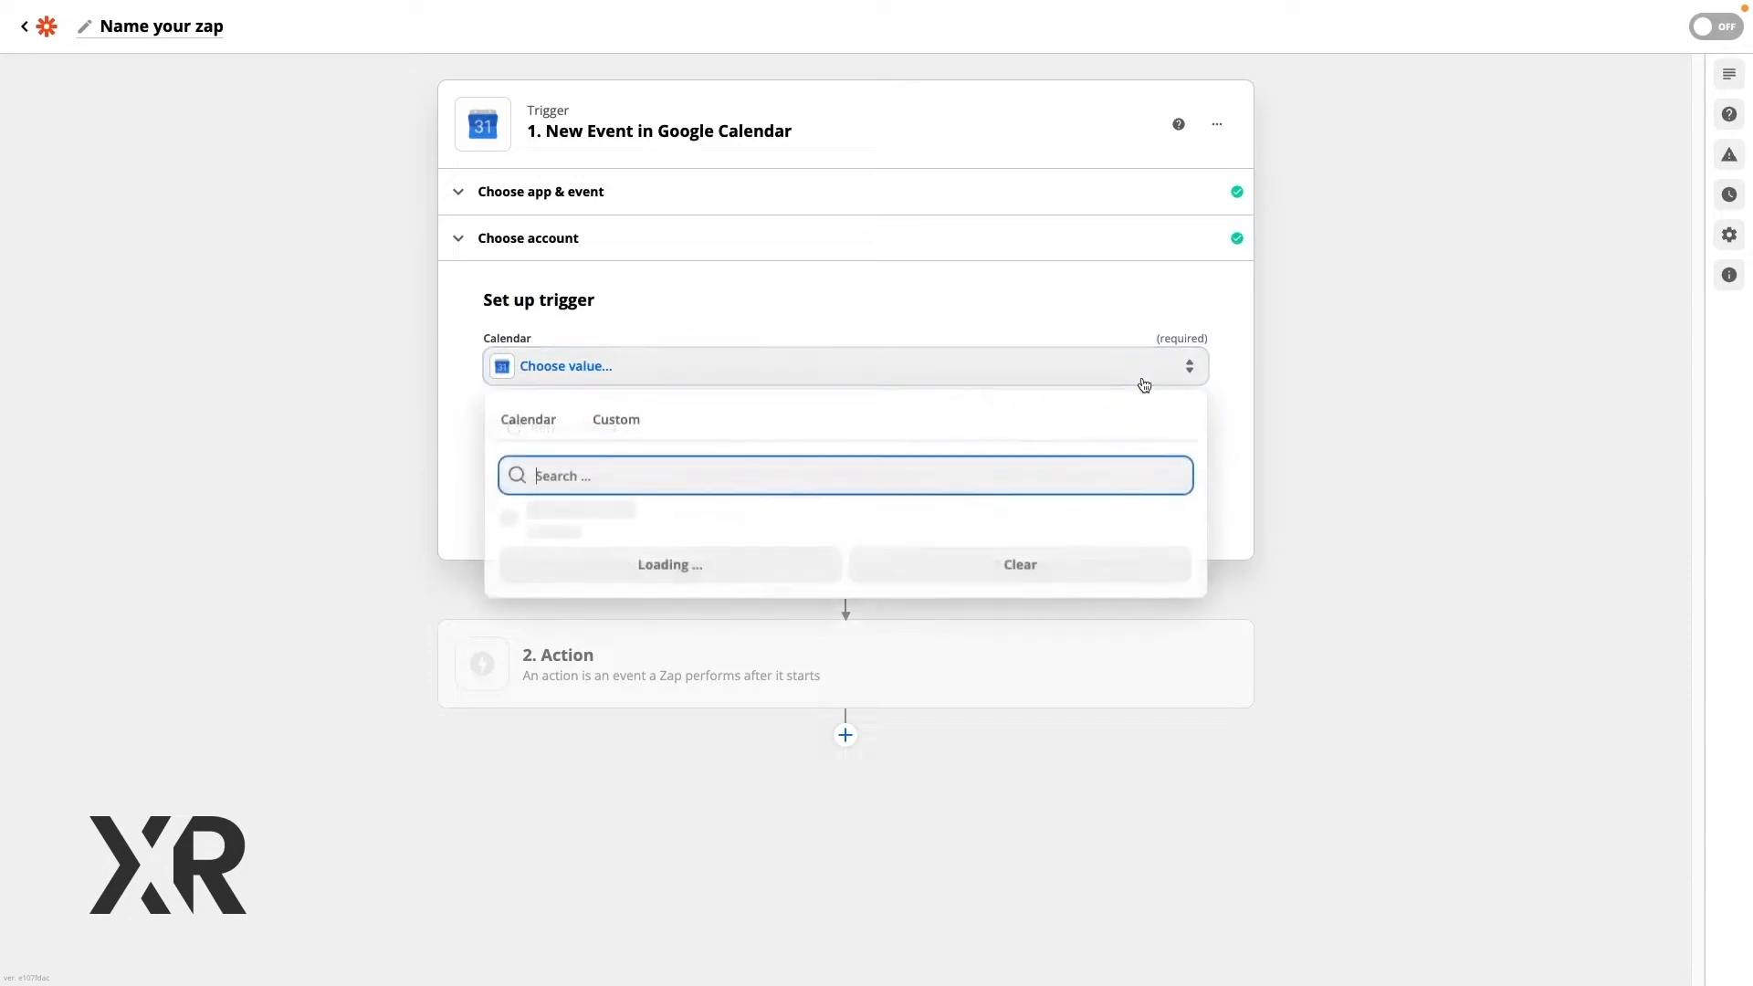
click(712, 671)
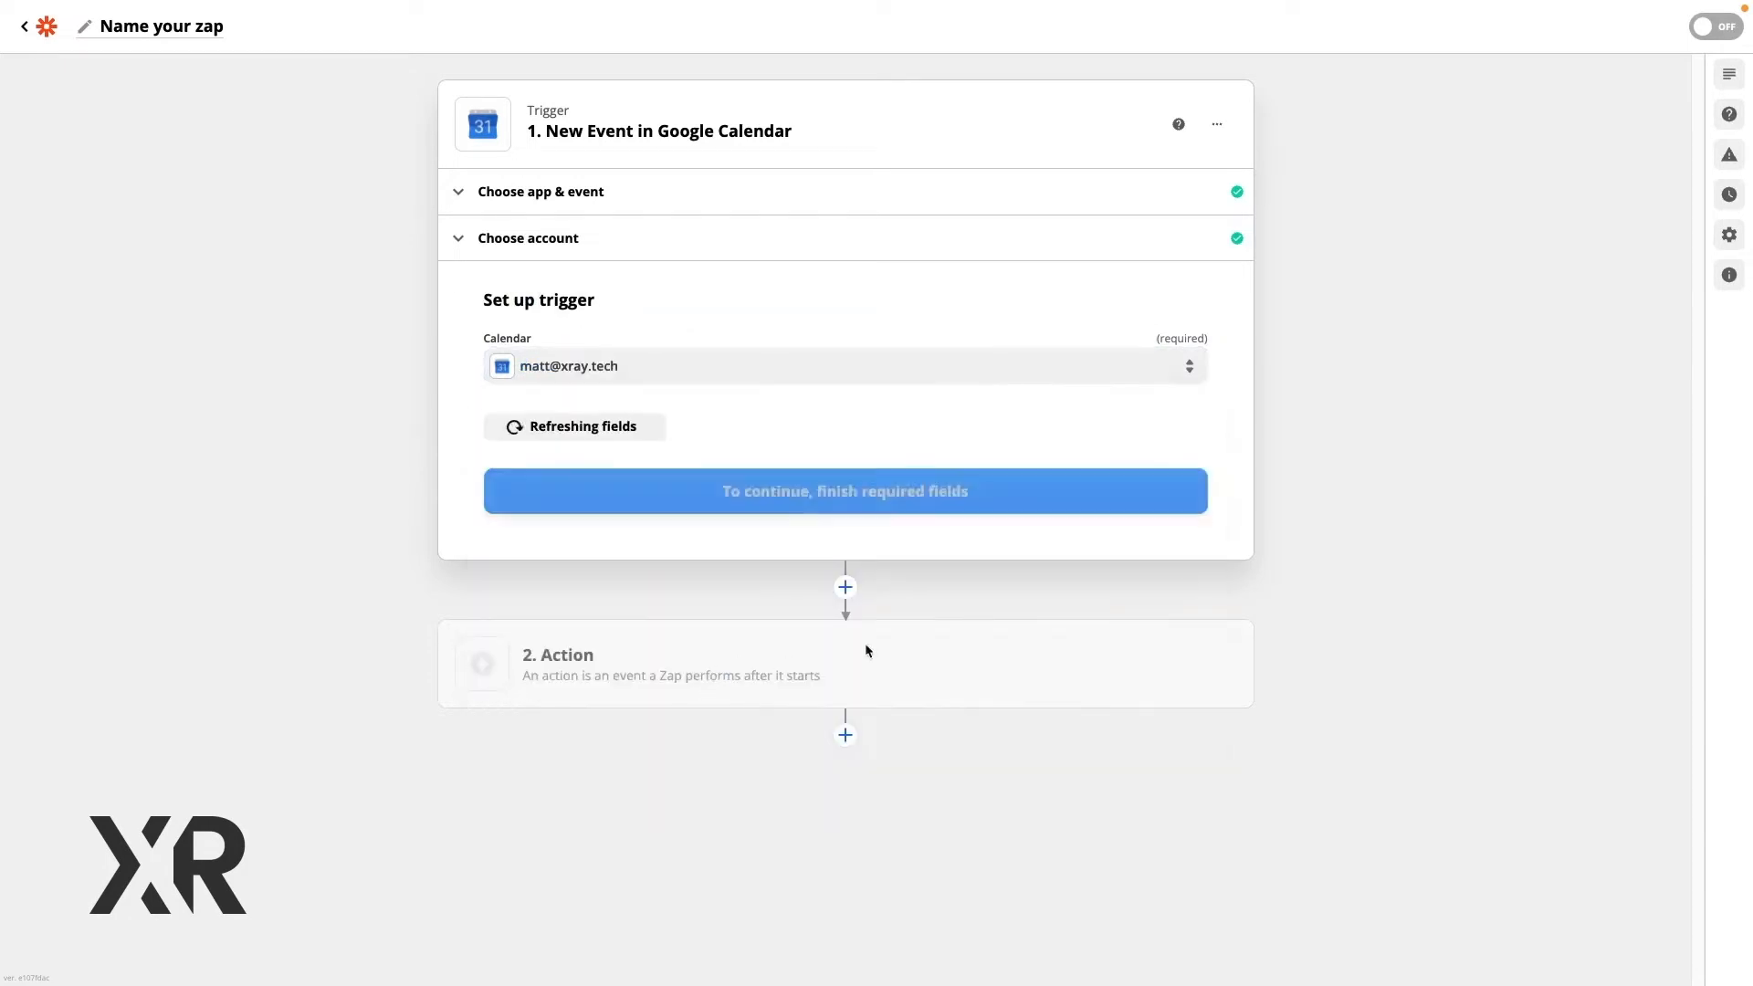
click(969, 503)
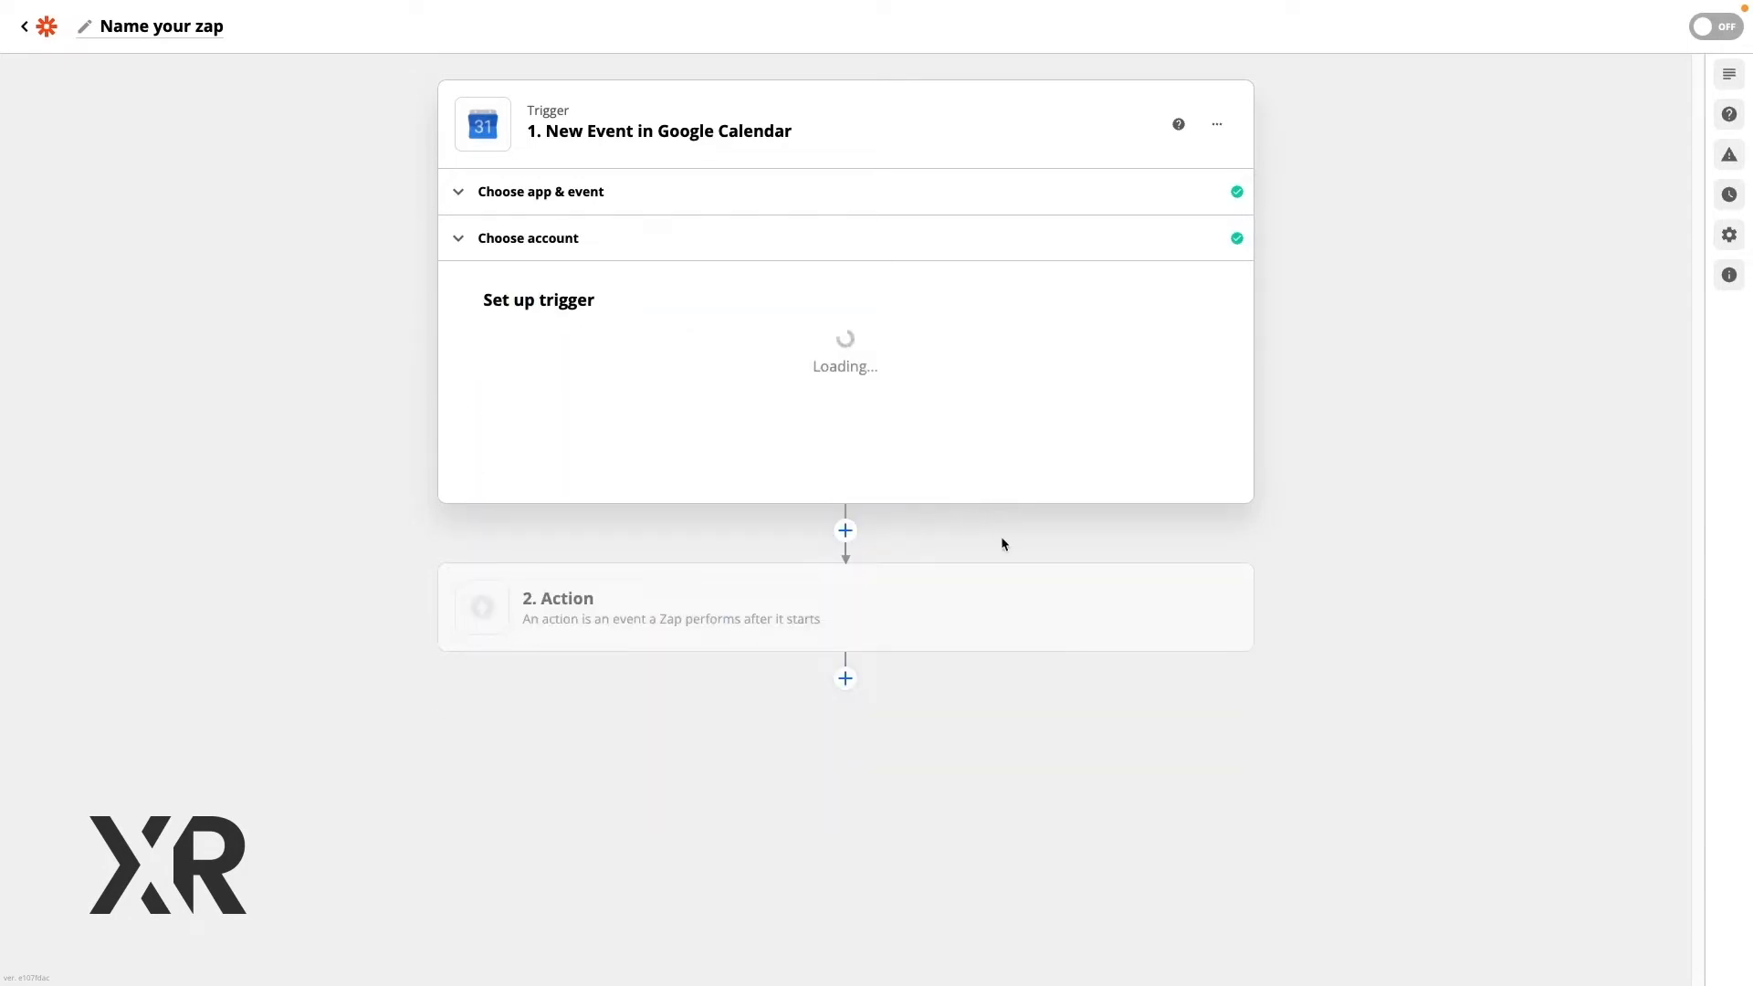
click(896, 621)
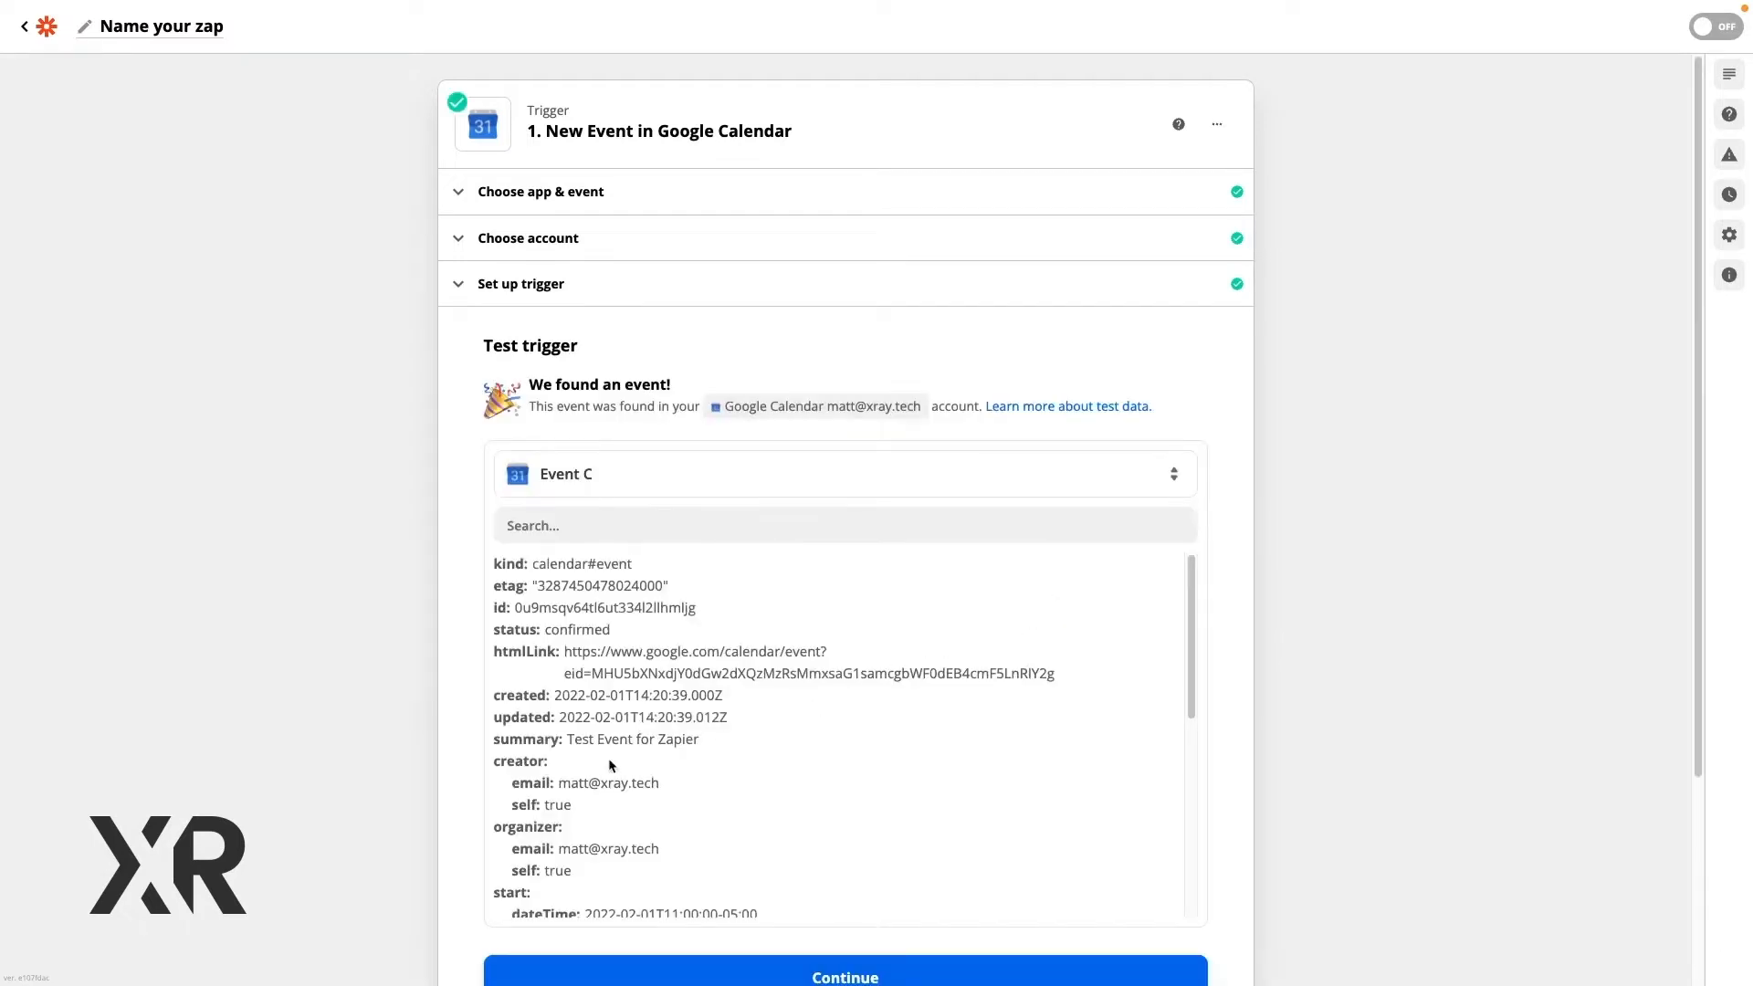
Check the found event's summary and its start and end times, and accept the test data to continue to the action.
scroll(889, 704, down, 4)
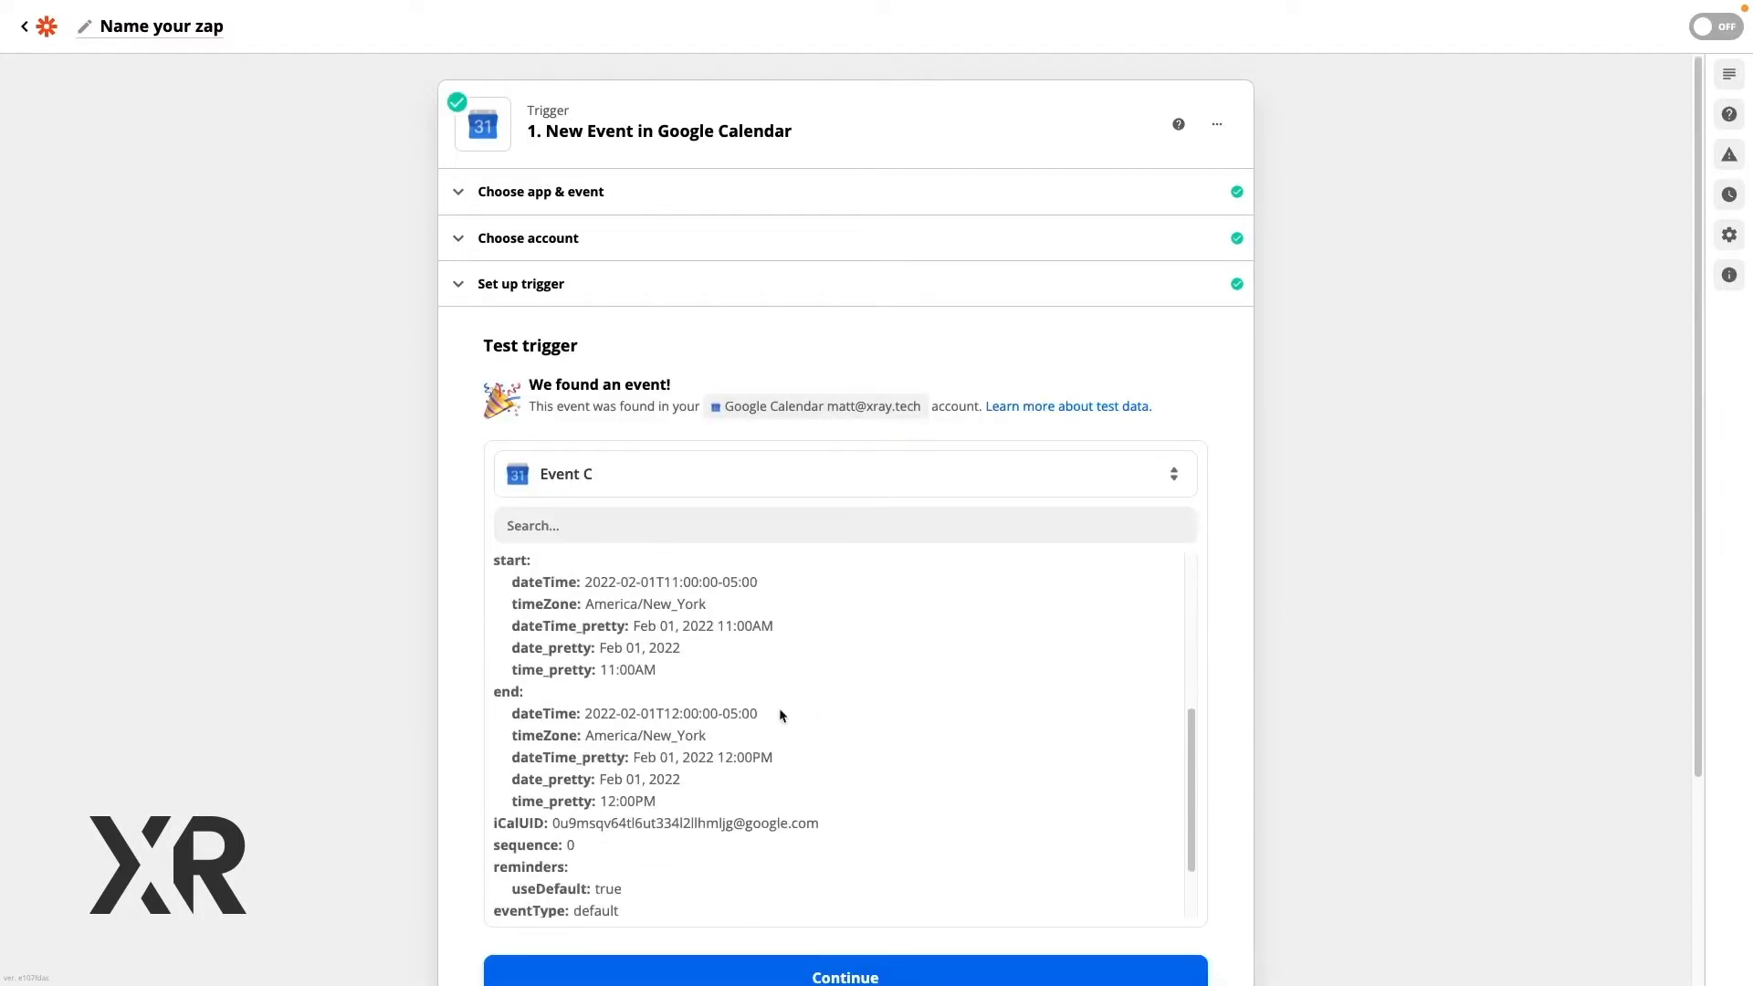
scroll(789, 671, up, 4)
drag(552, 738, 704, 738)
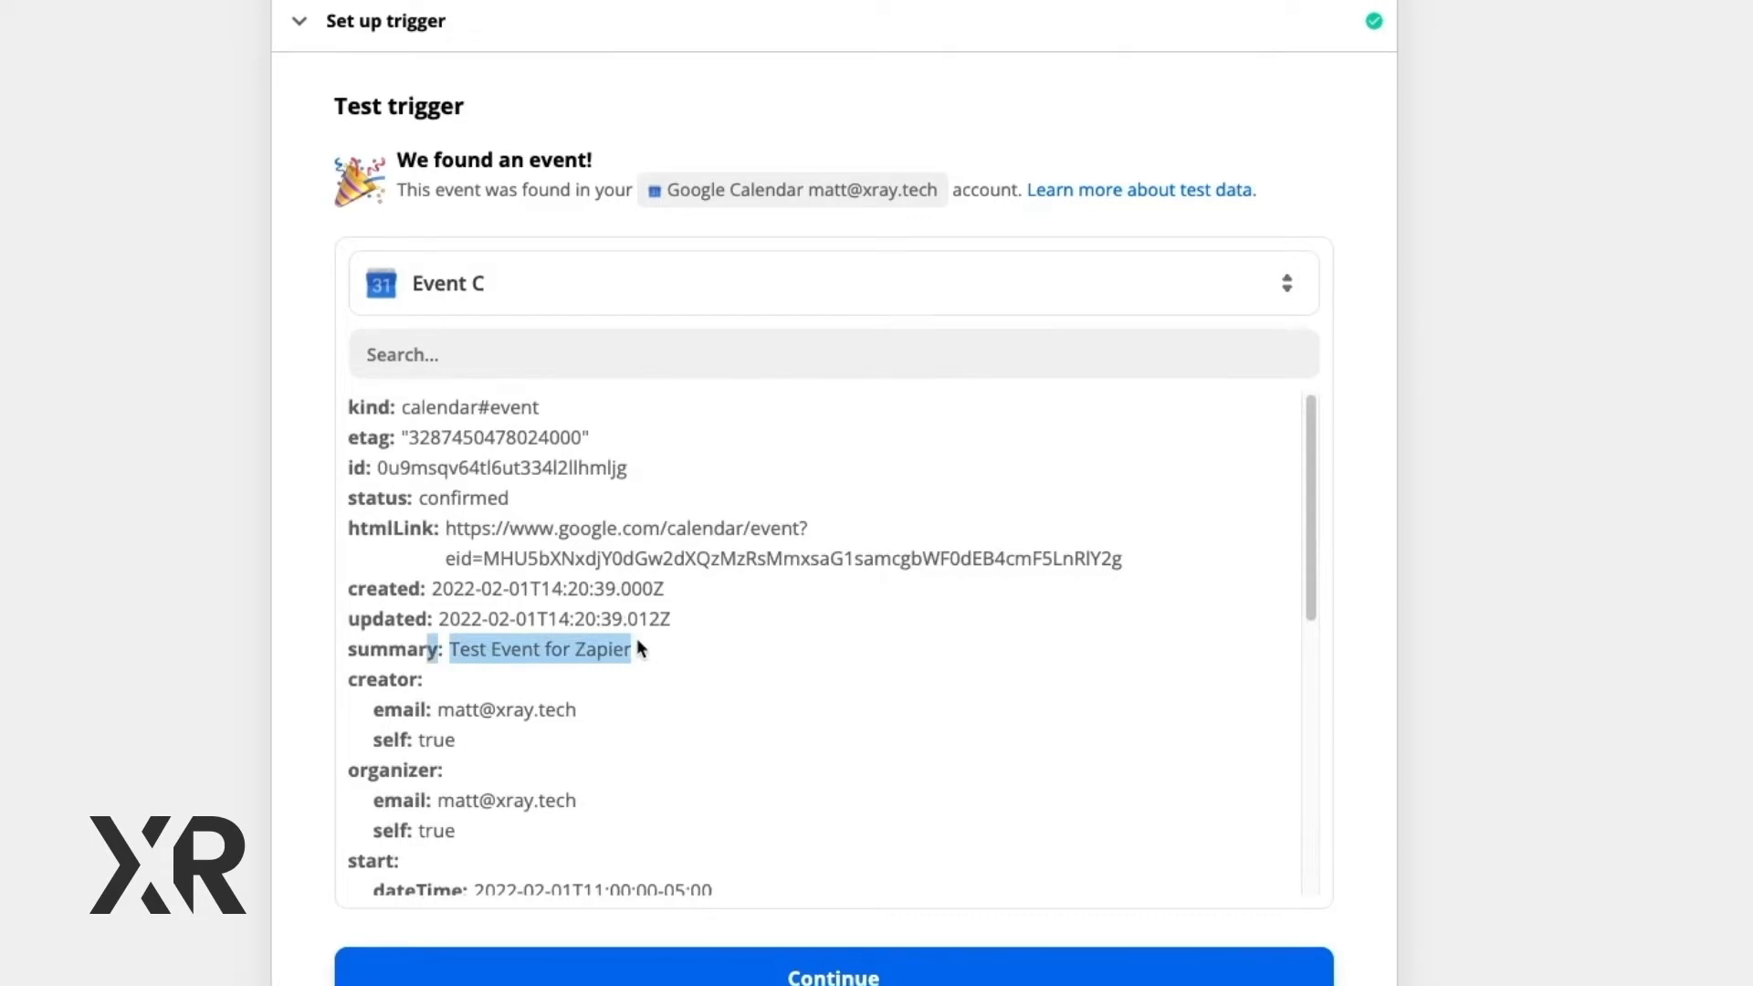
click(977, 615)
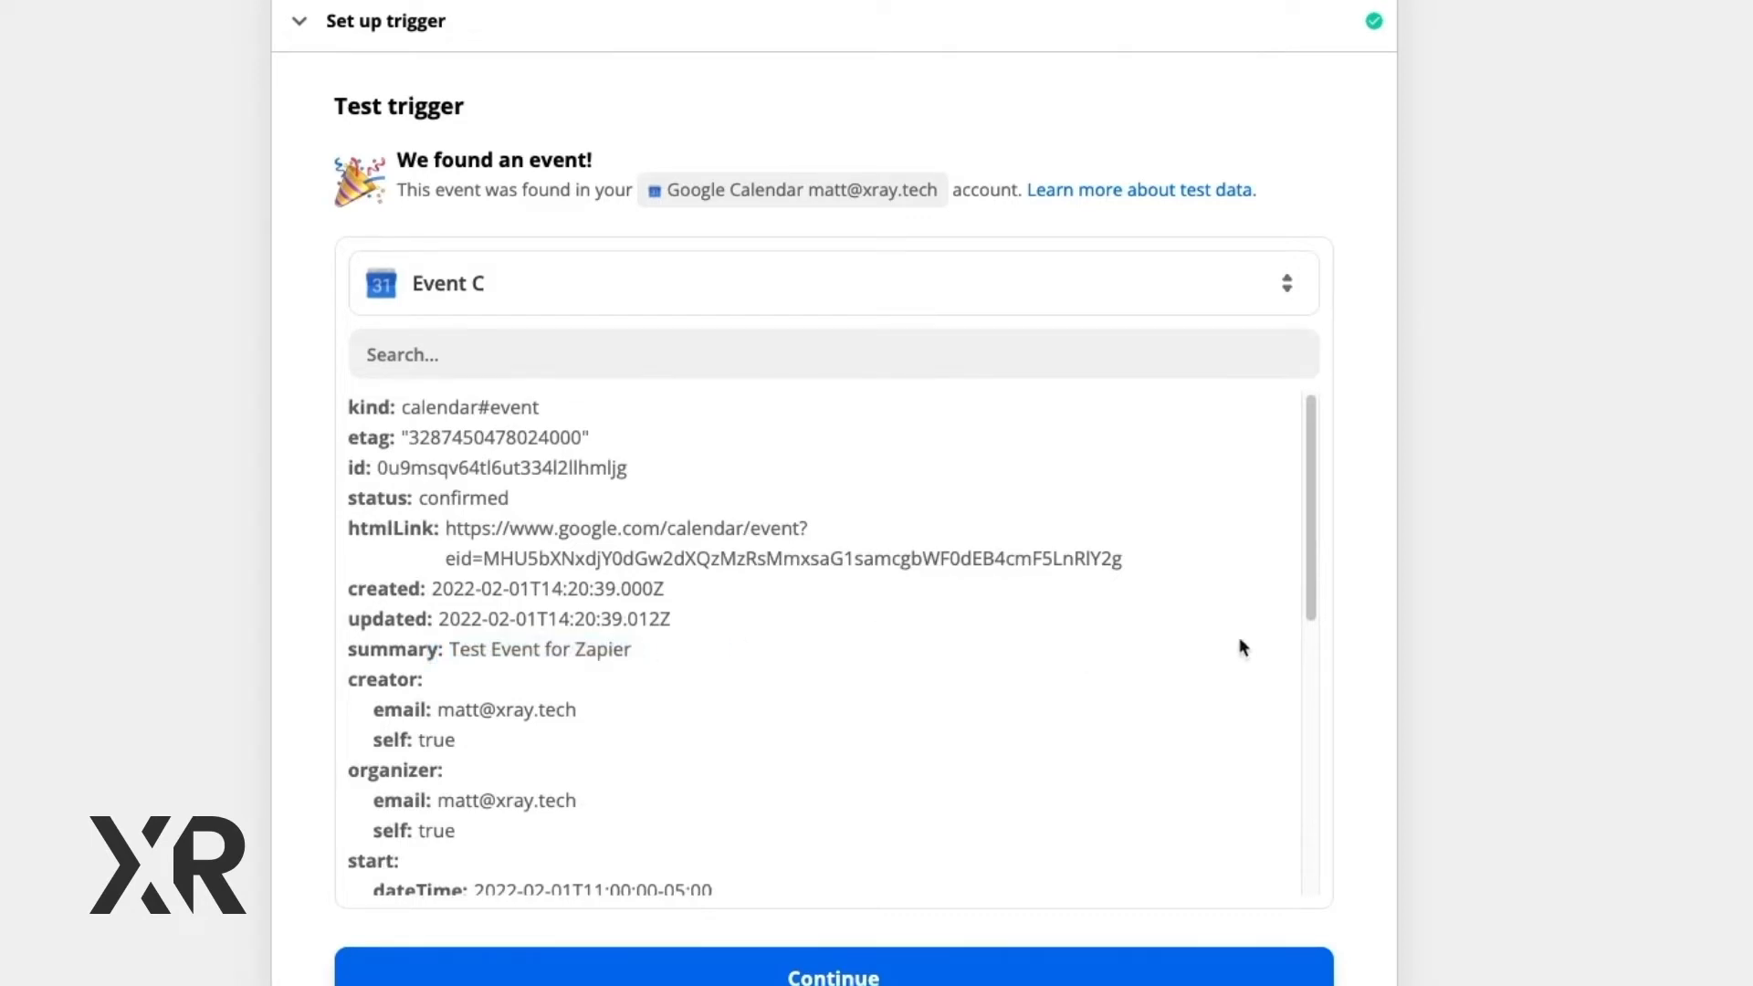
scroll(1562, 655, down, 4)
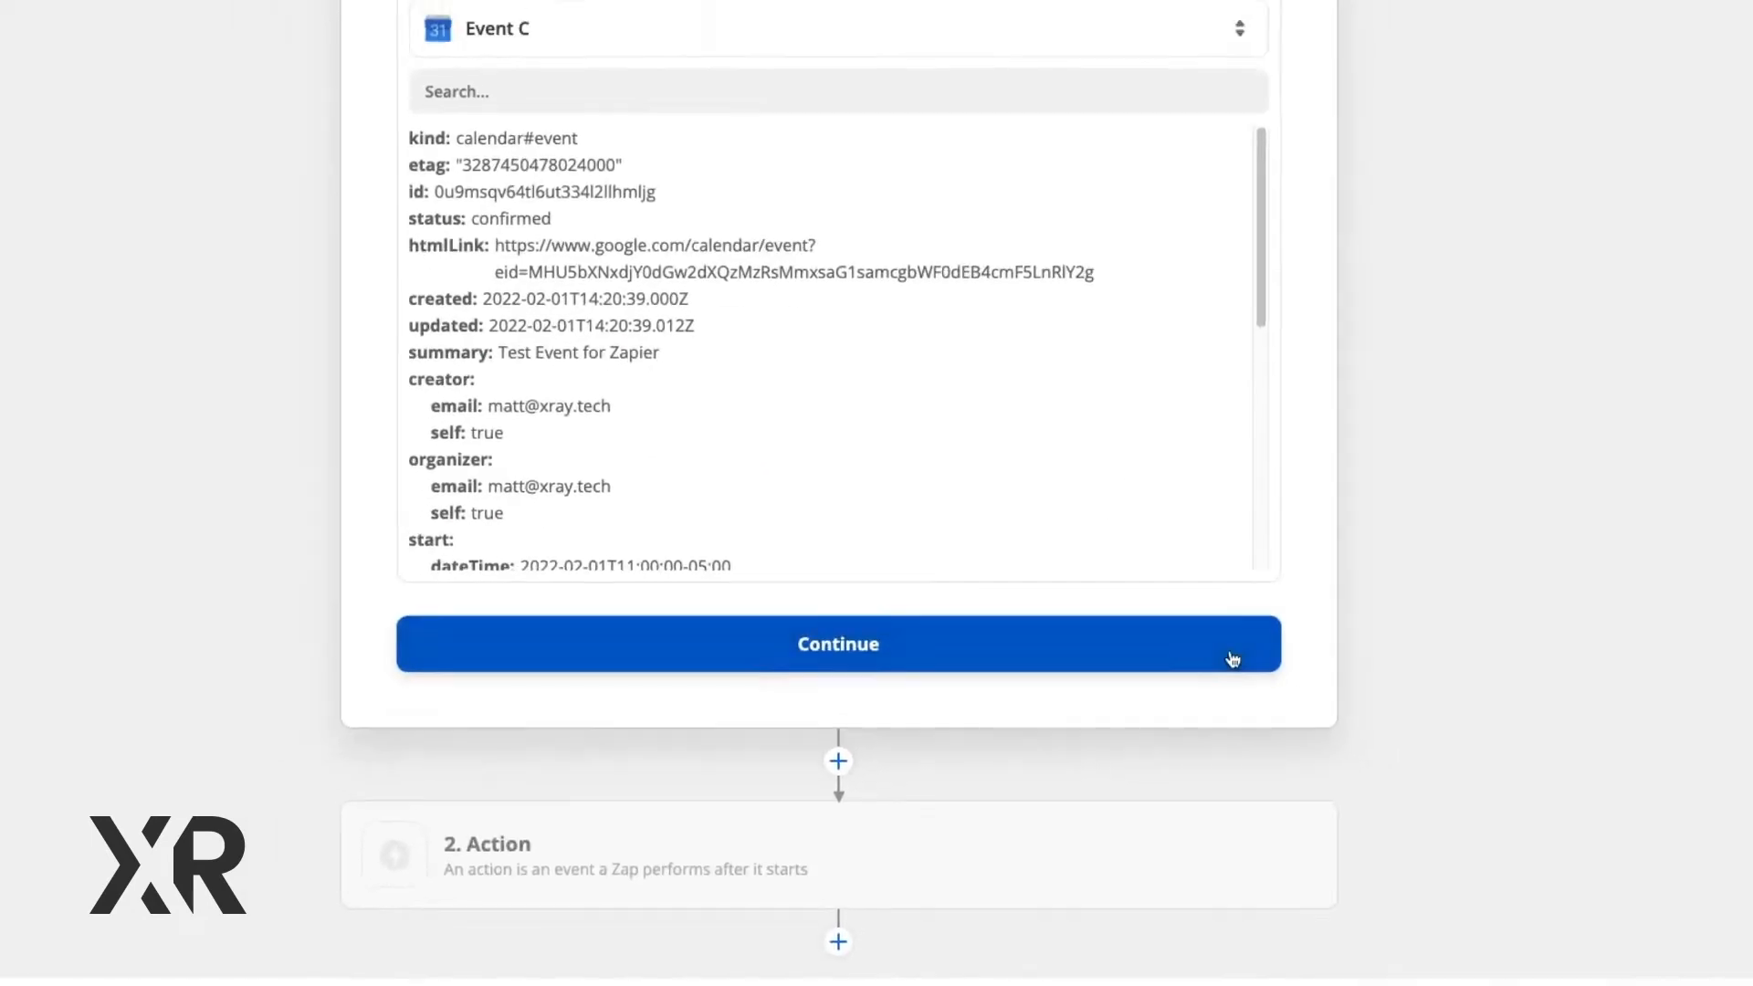
click(1280, 620)
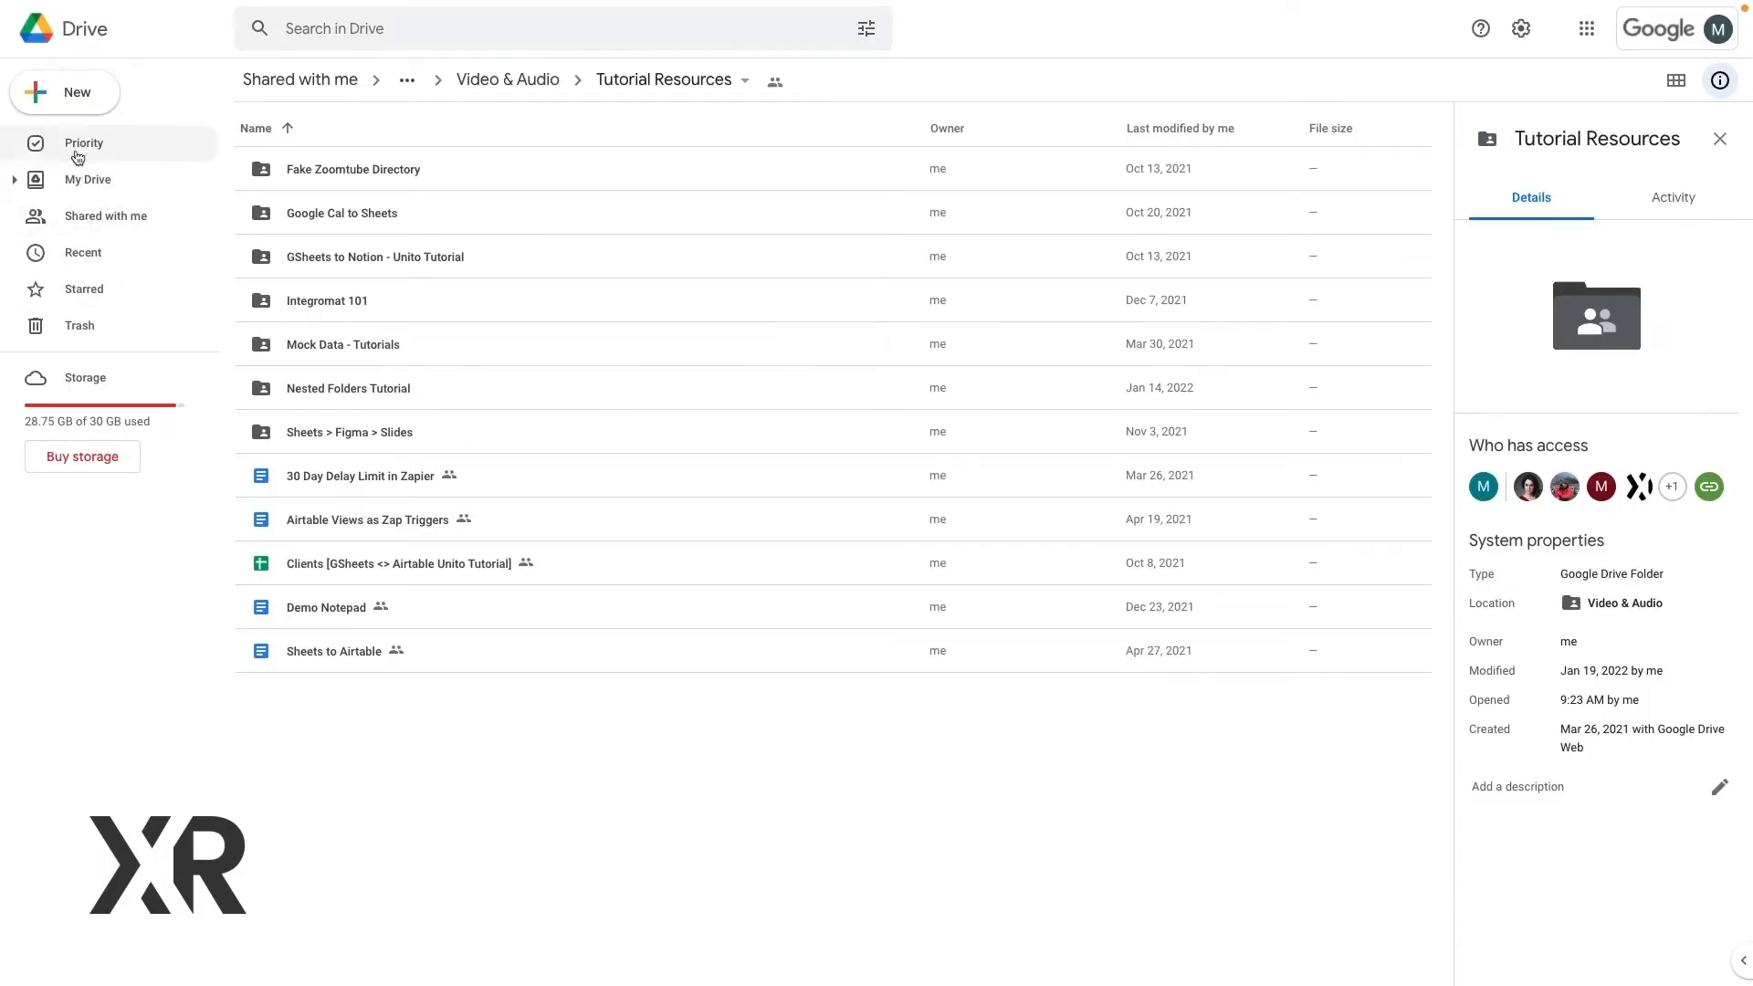
In Google Drive, create a shared Google Sheets spreadsheet in the Tutorial Resources folder and name it "Calendar Events".
click(66, 92)
click(129, 245)
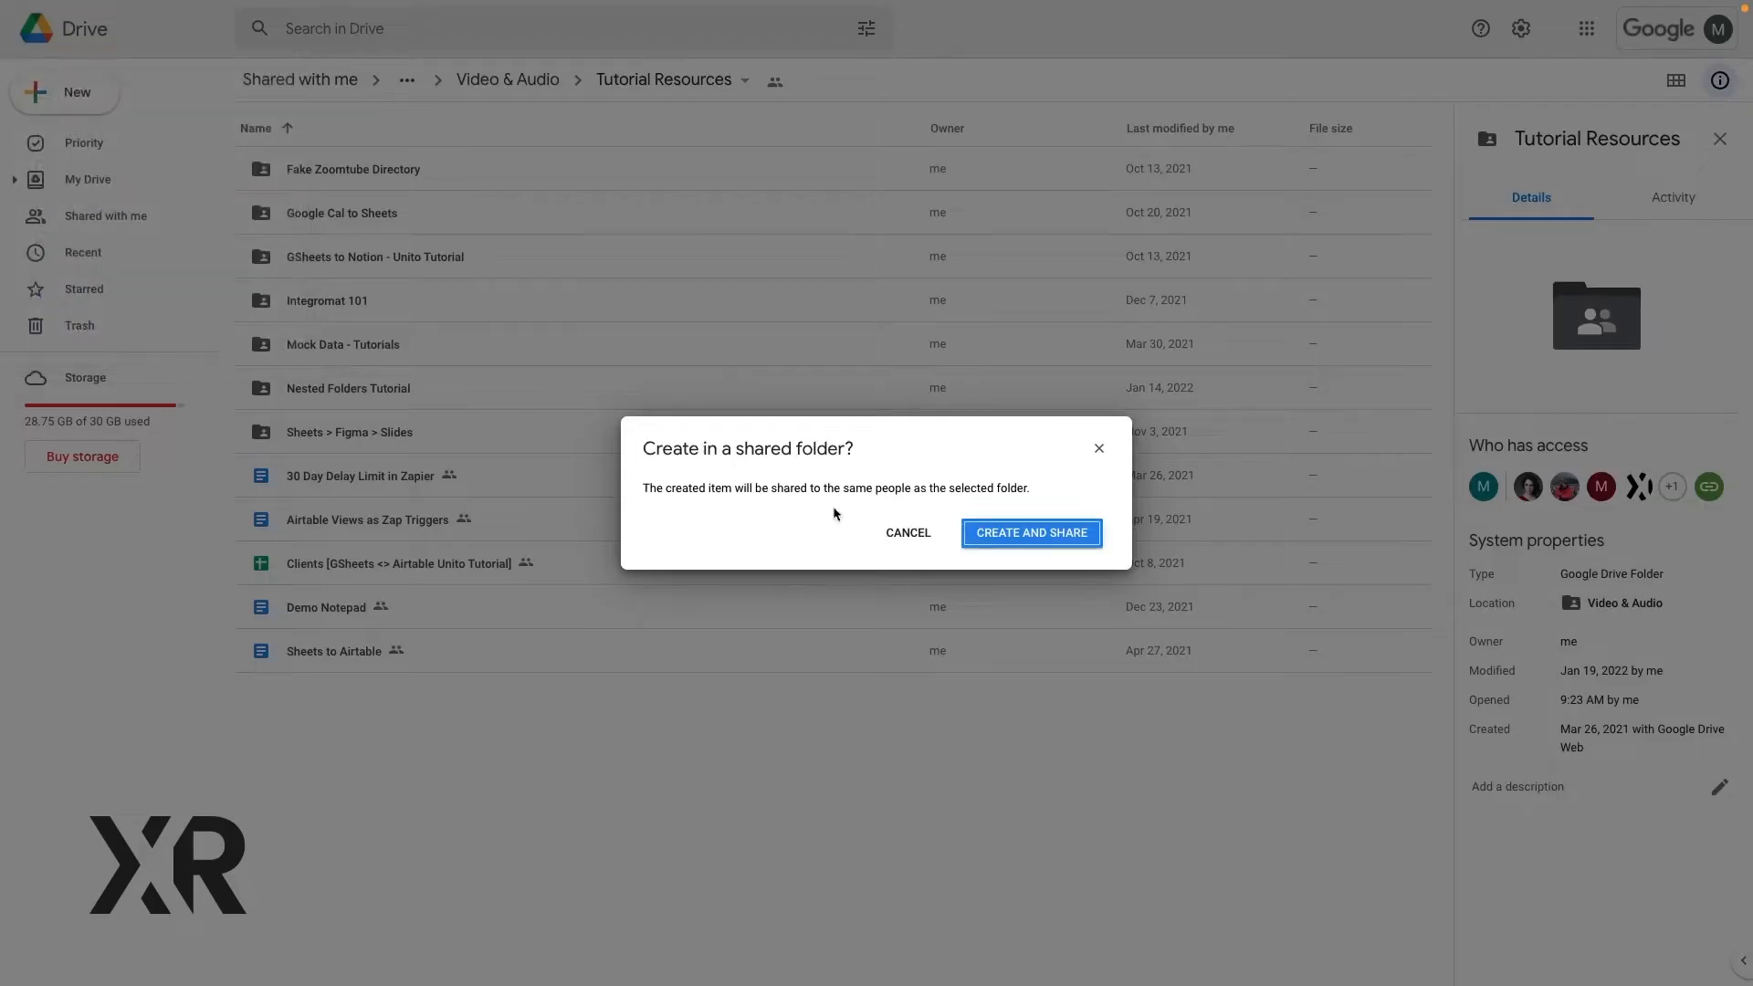
click(1009, 540)
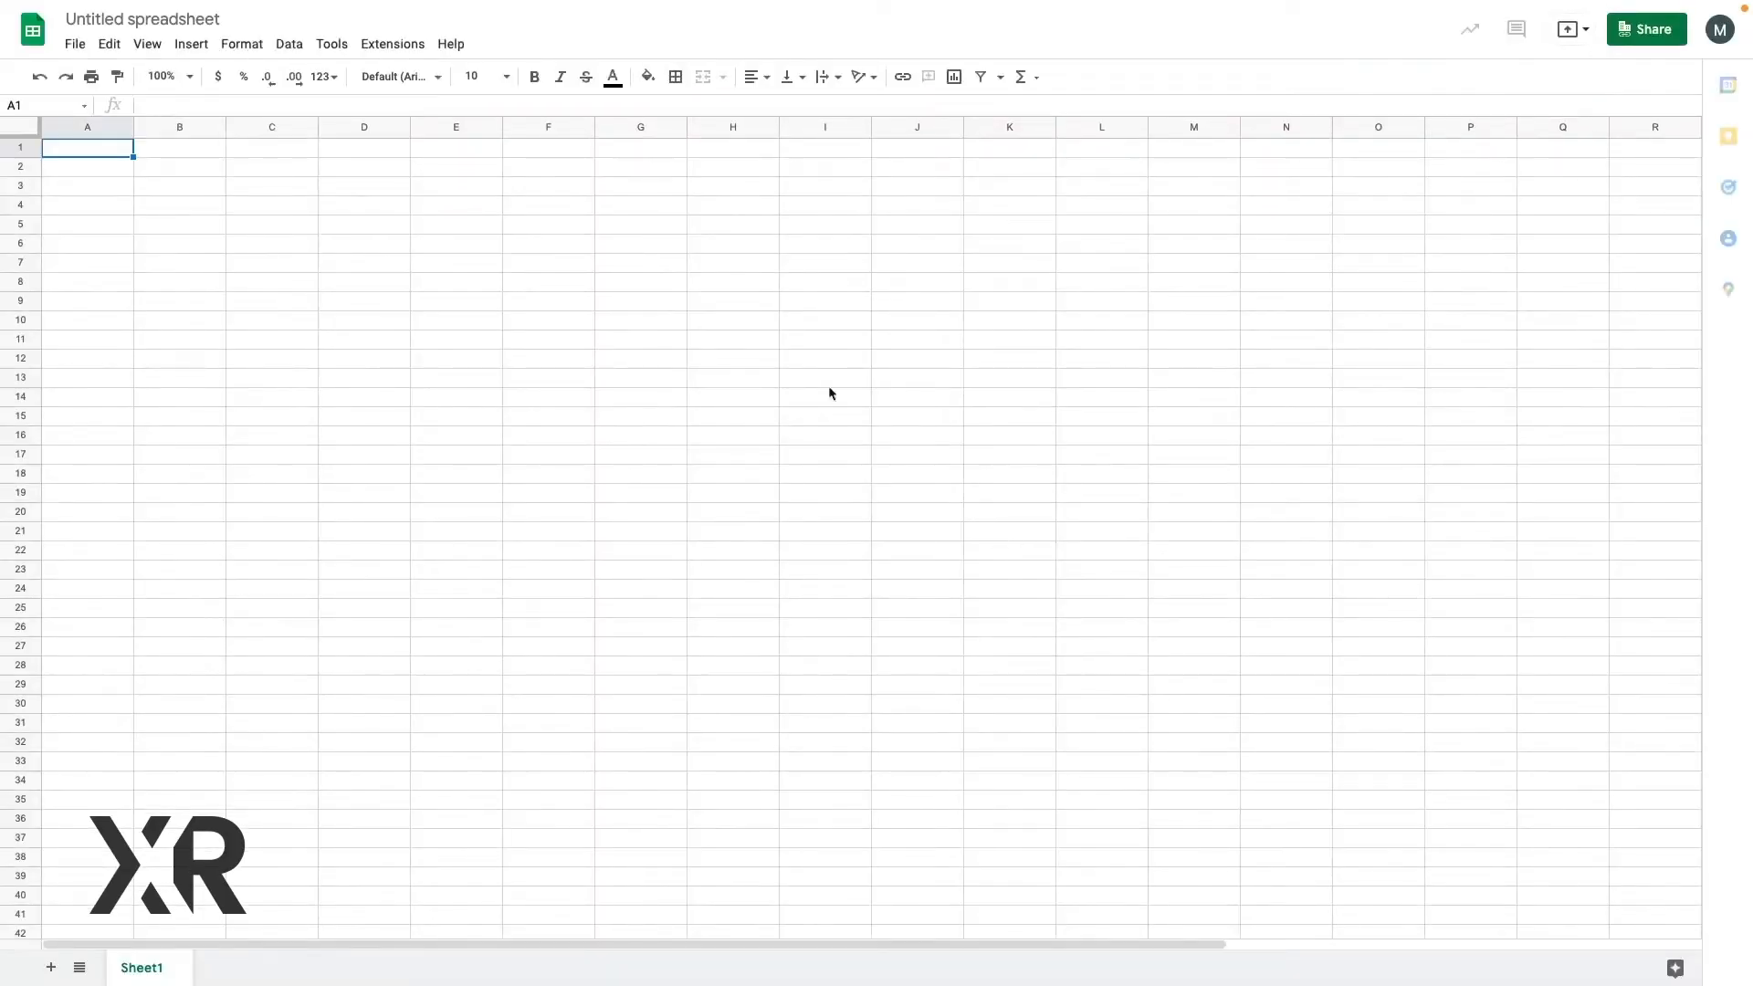
click(196, 16)
text(Calendar Events)
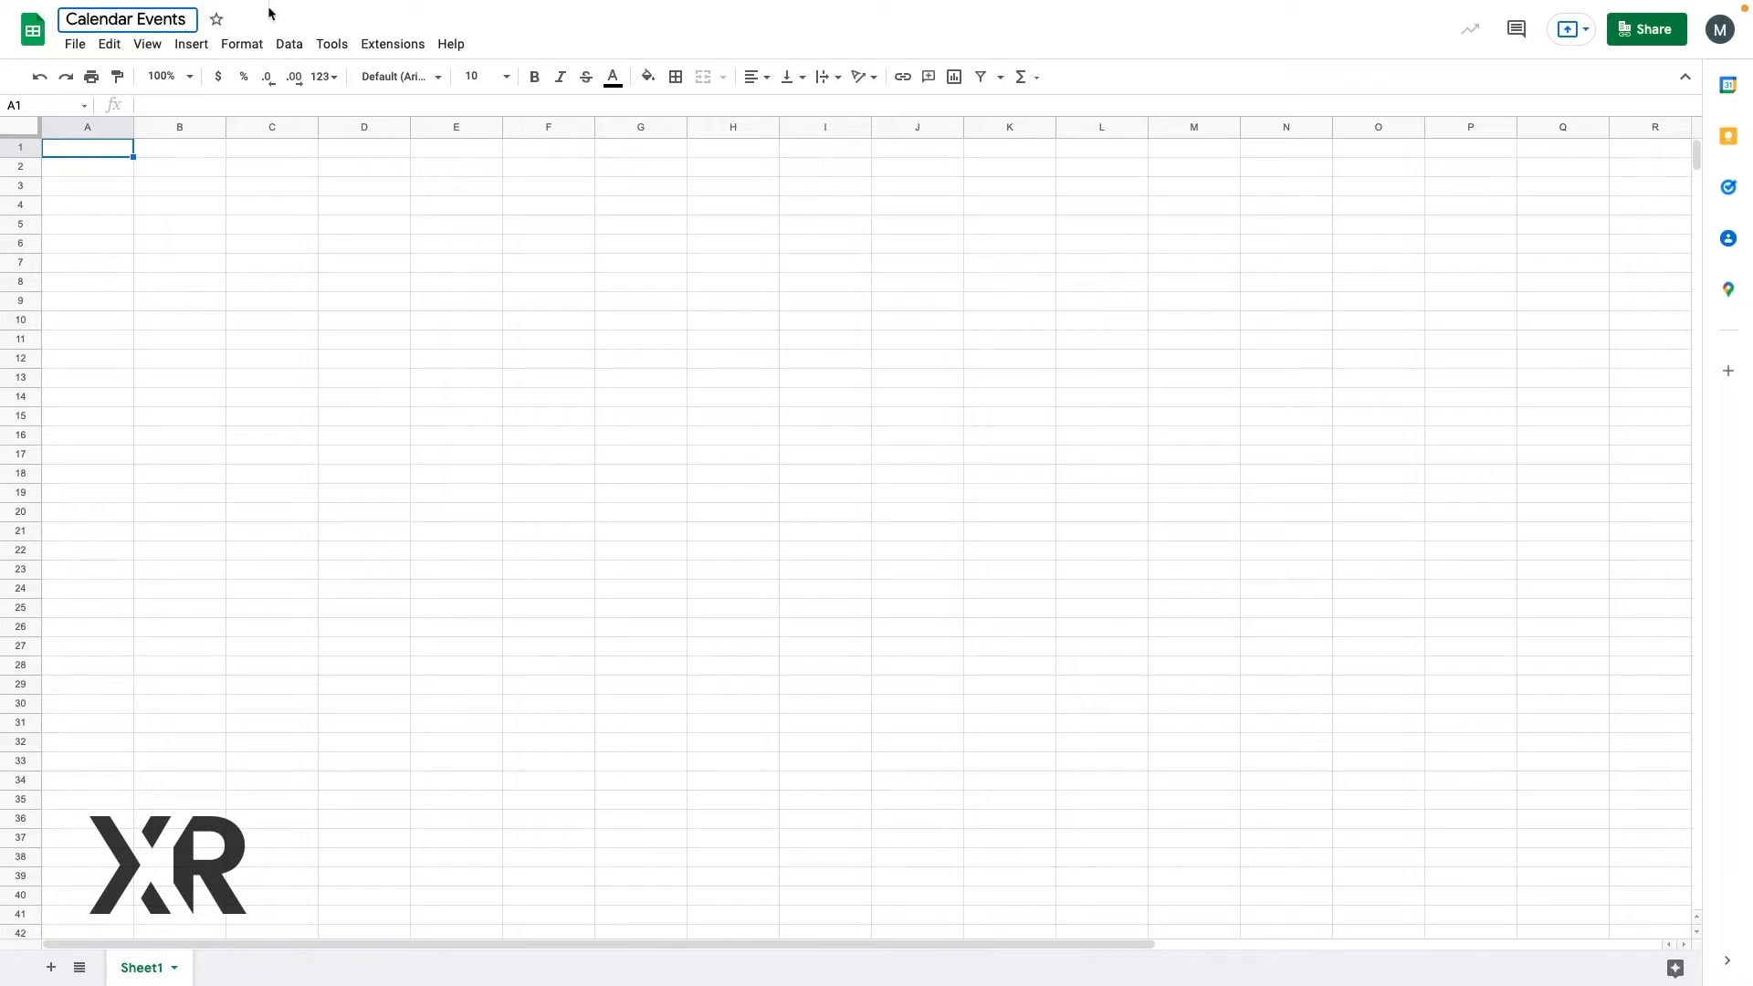
key(Return)
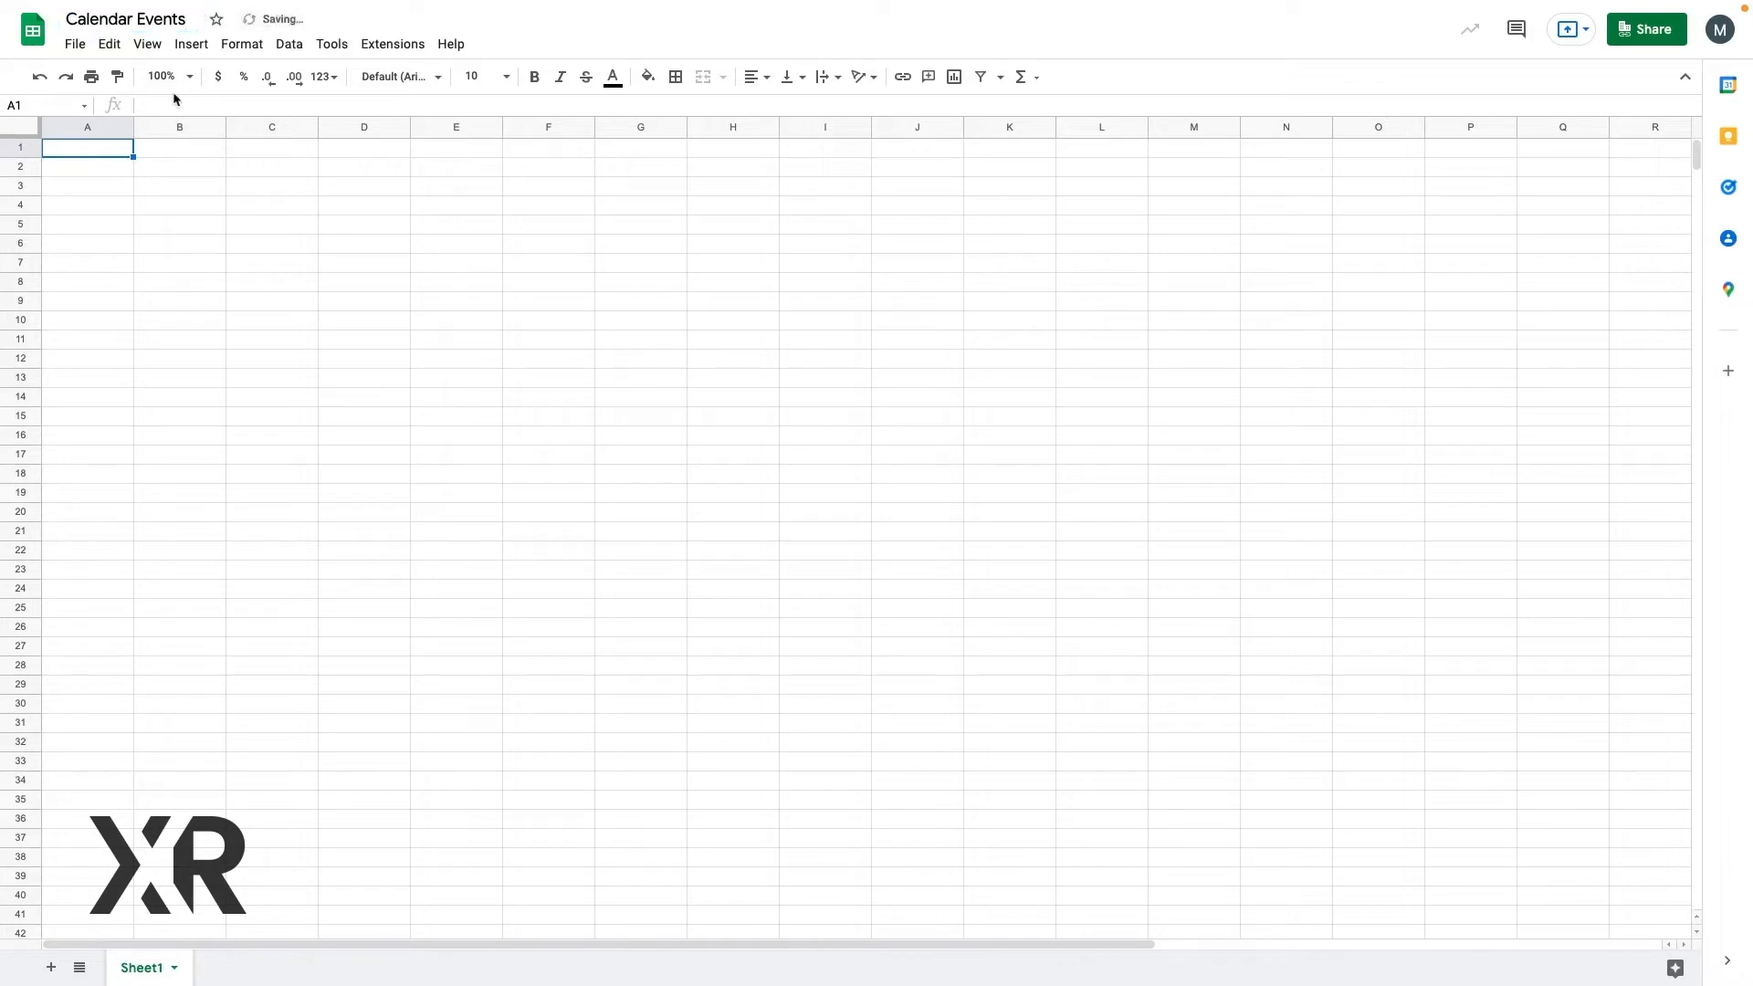
Enter the headers Event Name, Start Time, End Time and Guests in cells A1 to D1.
double_click(109, 148)
text(Event Name)
key(Tab)
text(Start Time)
key(Tab)
text(End Time)
key(Tab)
text(Guests)
key(Tab)
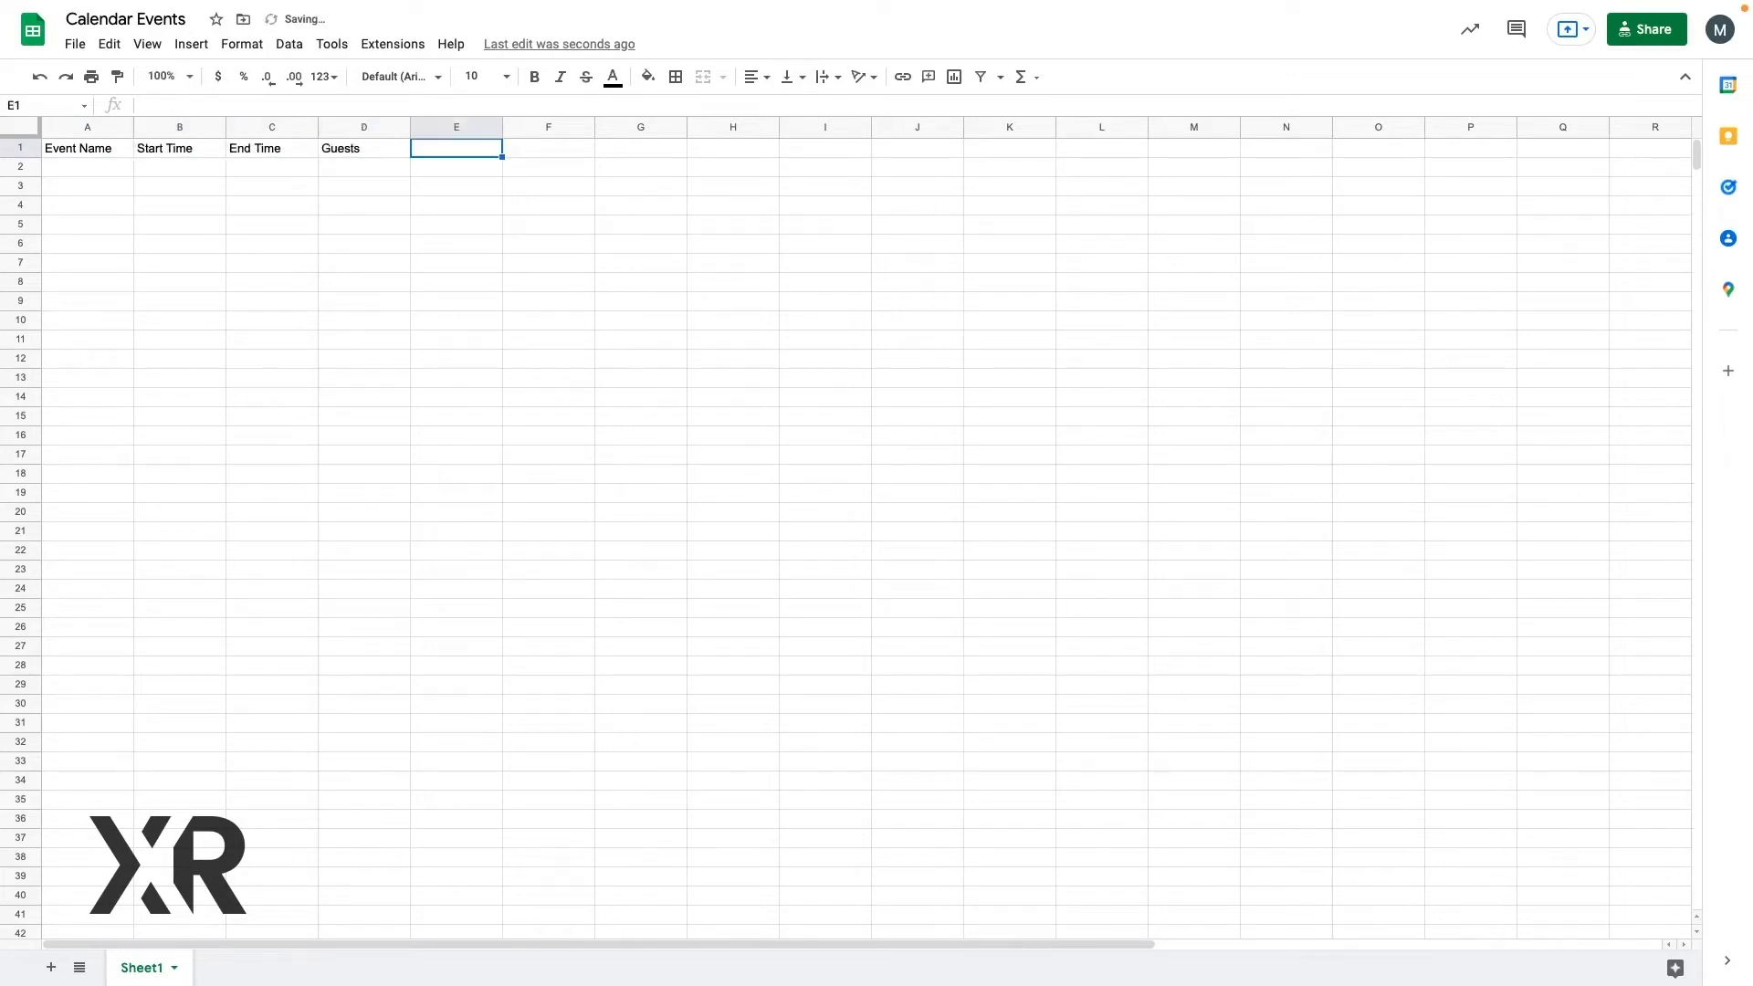
Make the whole header row 1 bold.
click(24, 147)
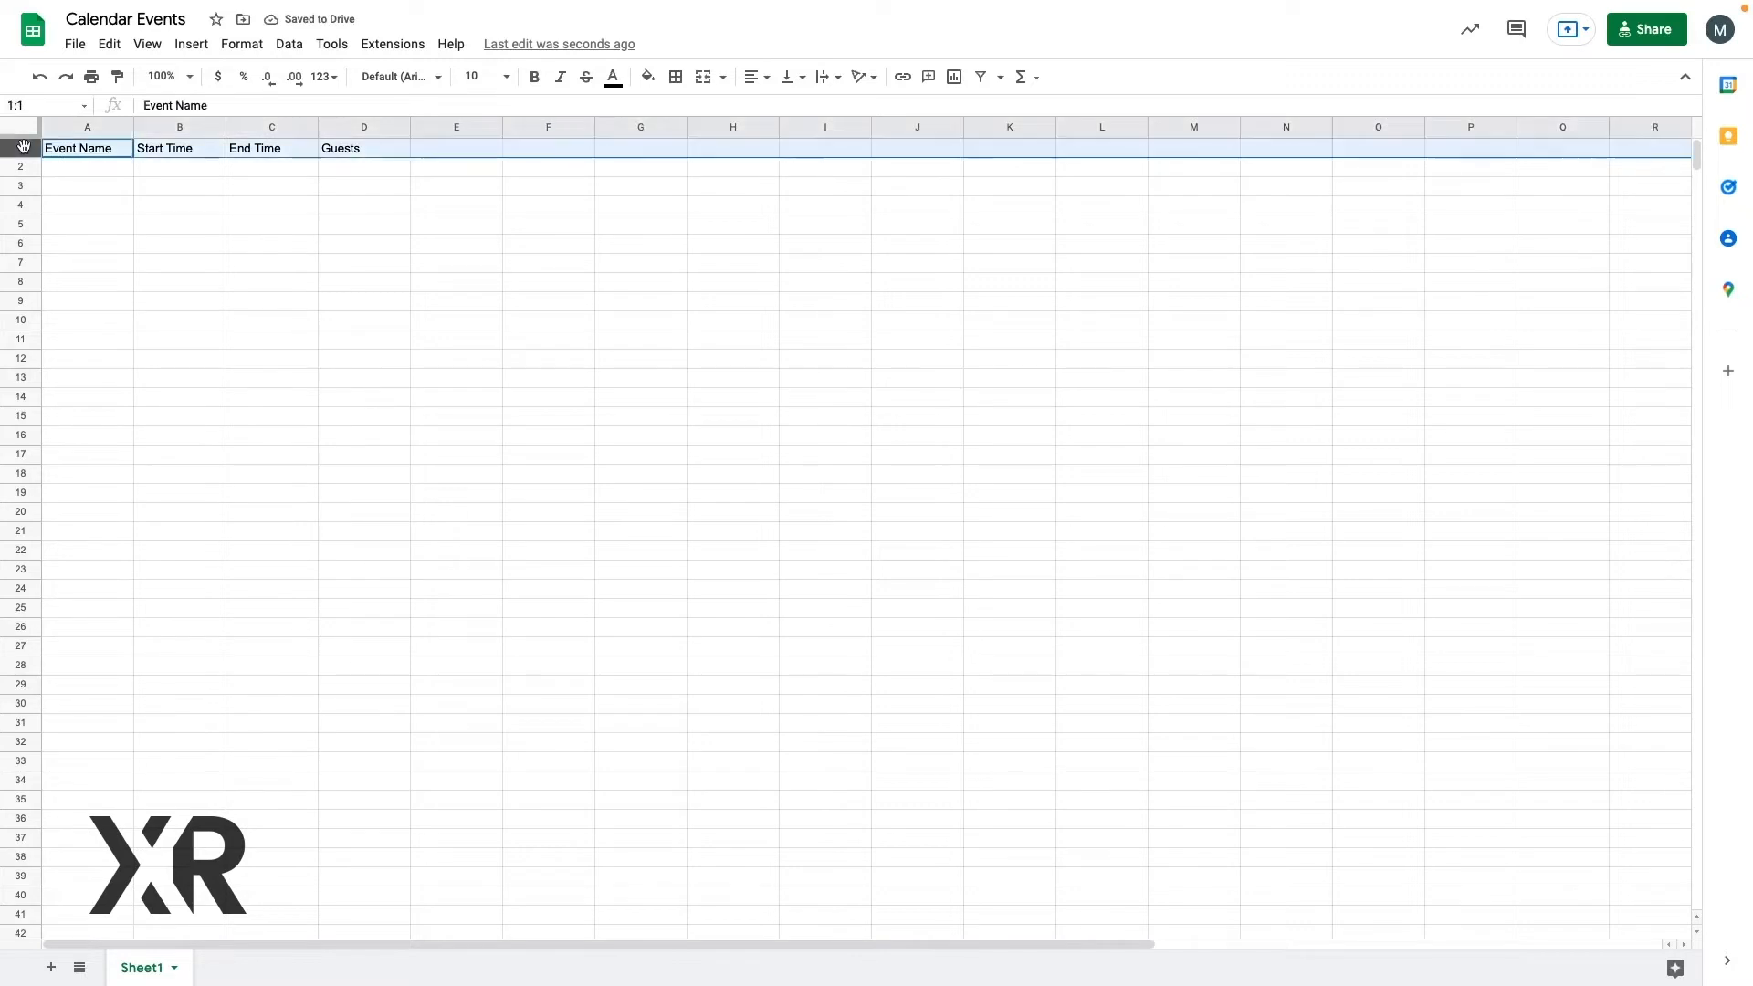
key(ctrl+b)
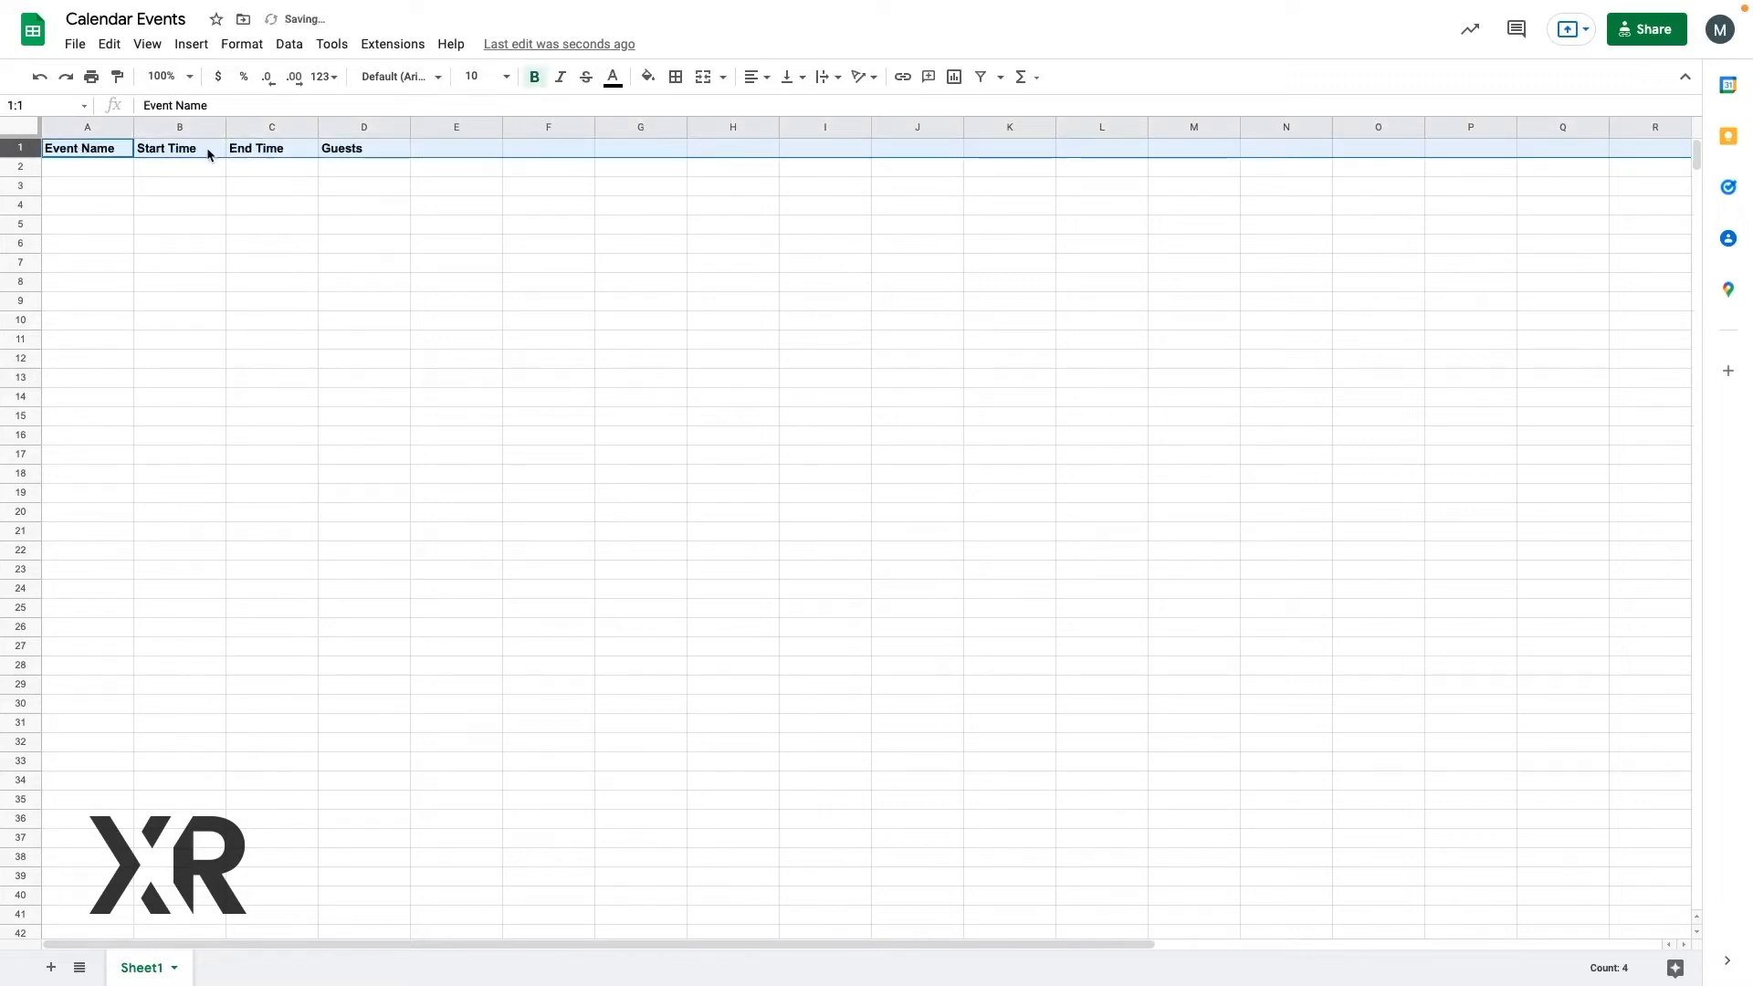
click(241, 186)
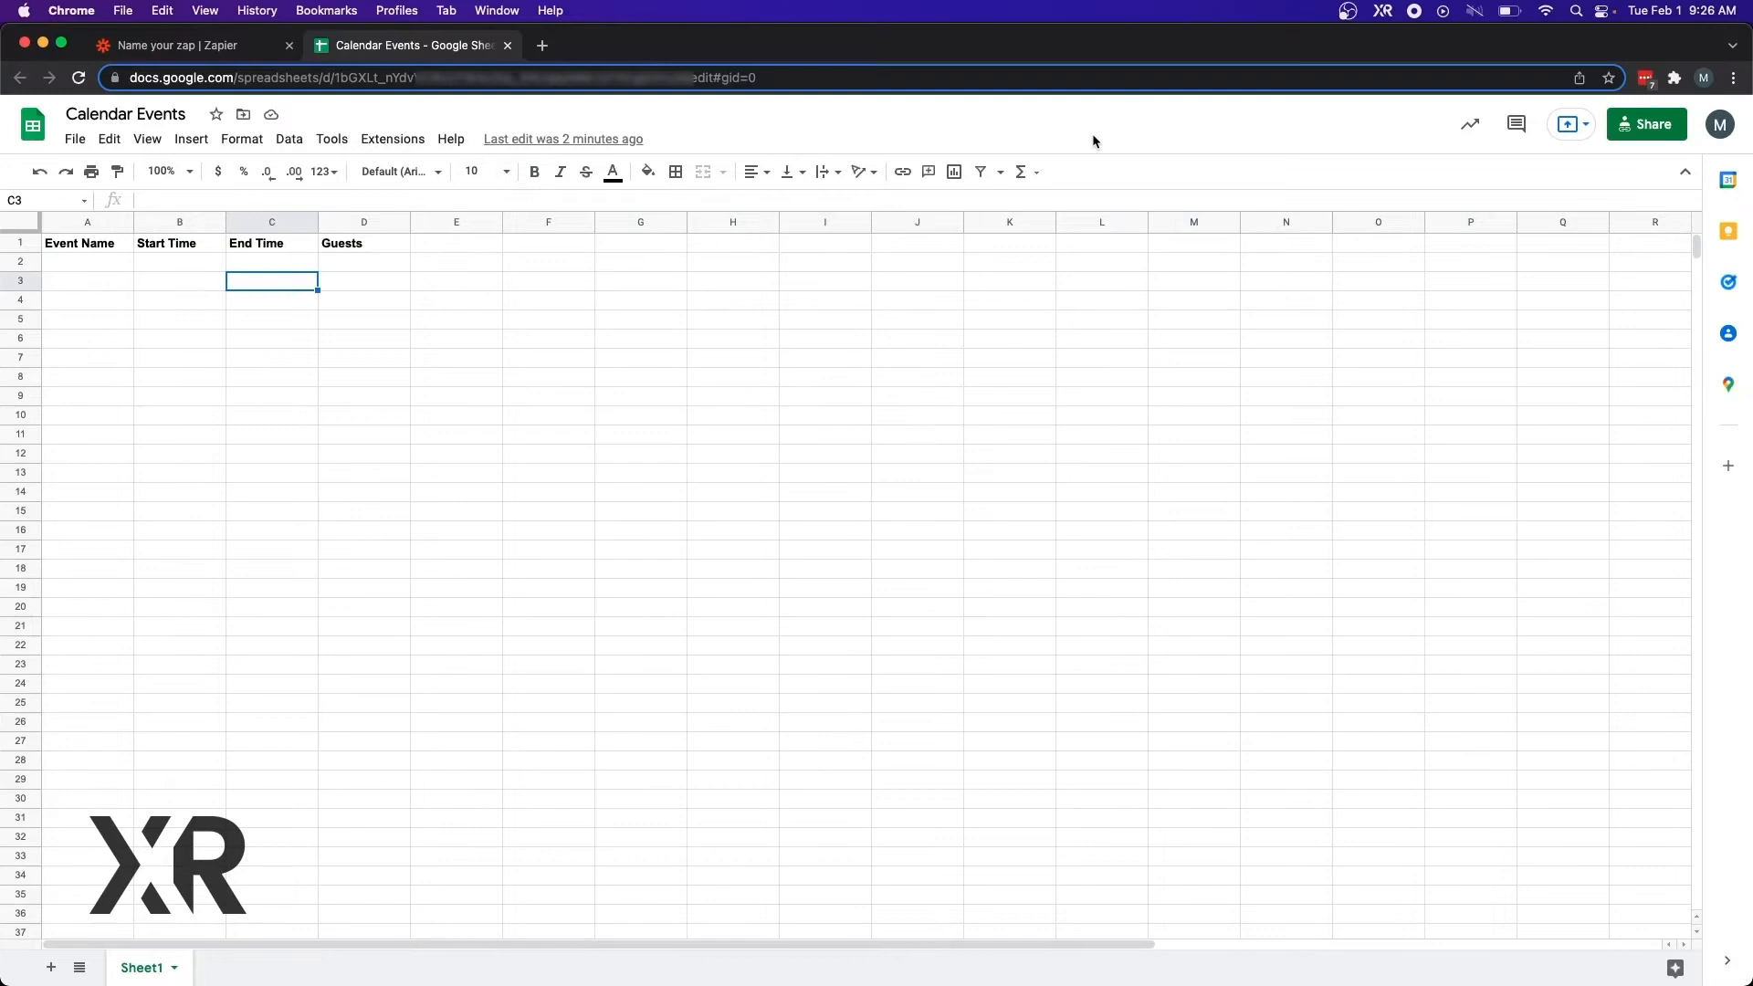
Highlight the spreadsheet's ID within the URL to examine it.
drag(377, 77, 397, 77)
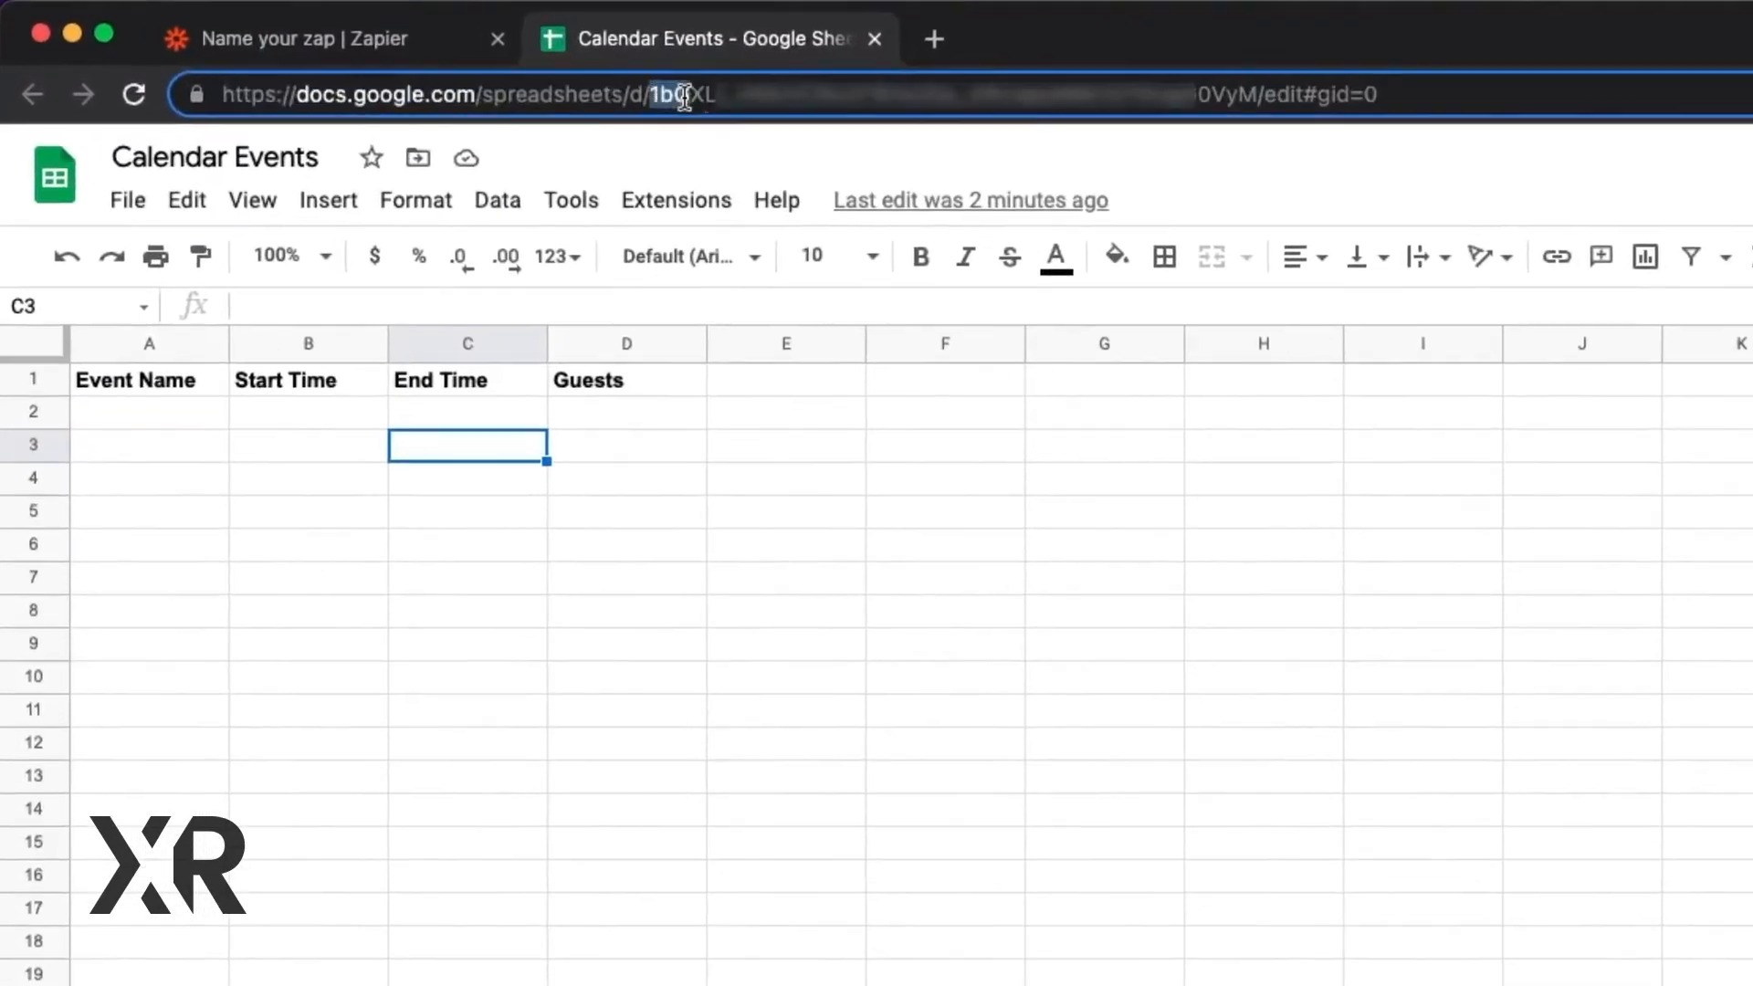
drag(684, 94, 1258, 94)
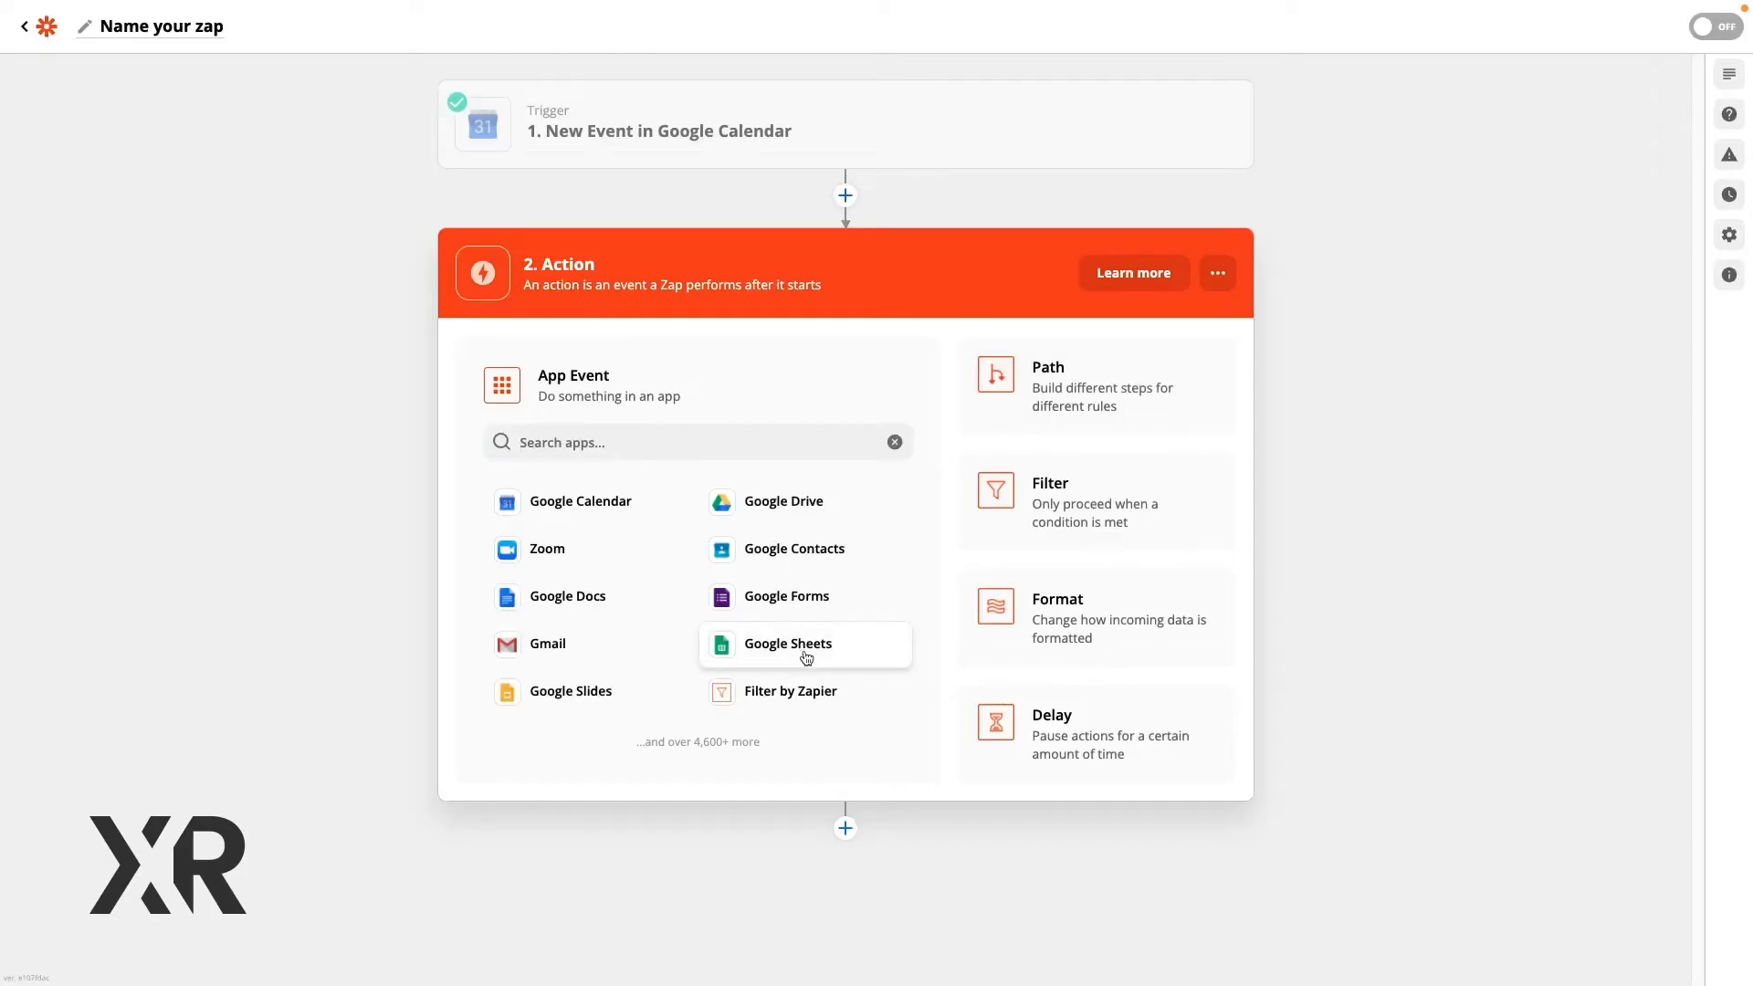
Back in Zapier, set the Zap's action to Create Spreadsheet Row in Google Sheets and continue to the account choice.
click(812, 655)
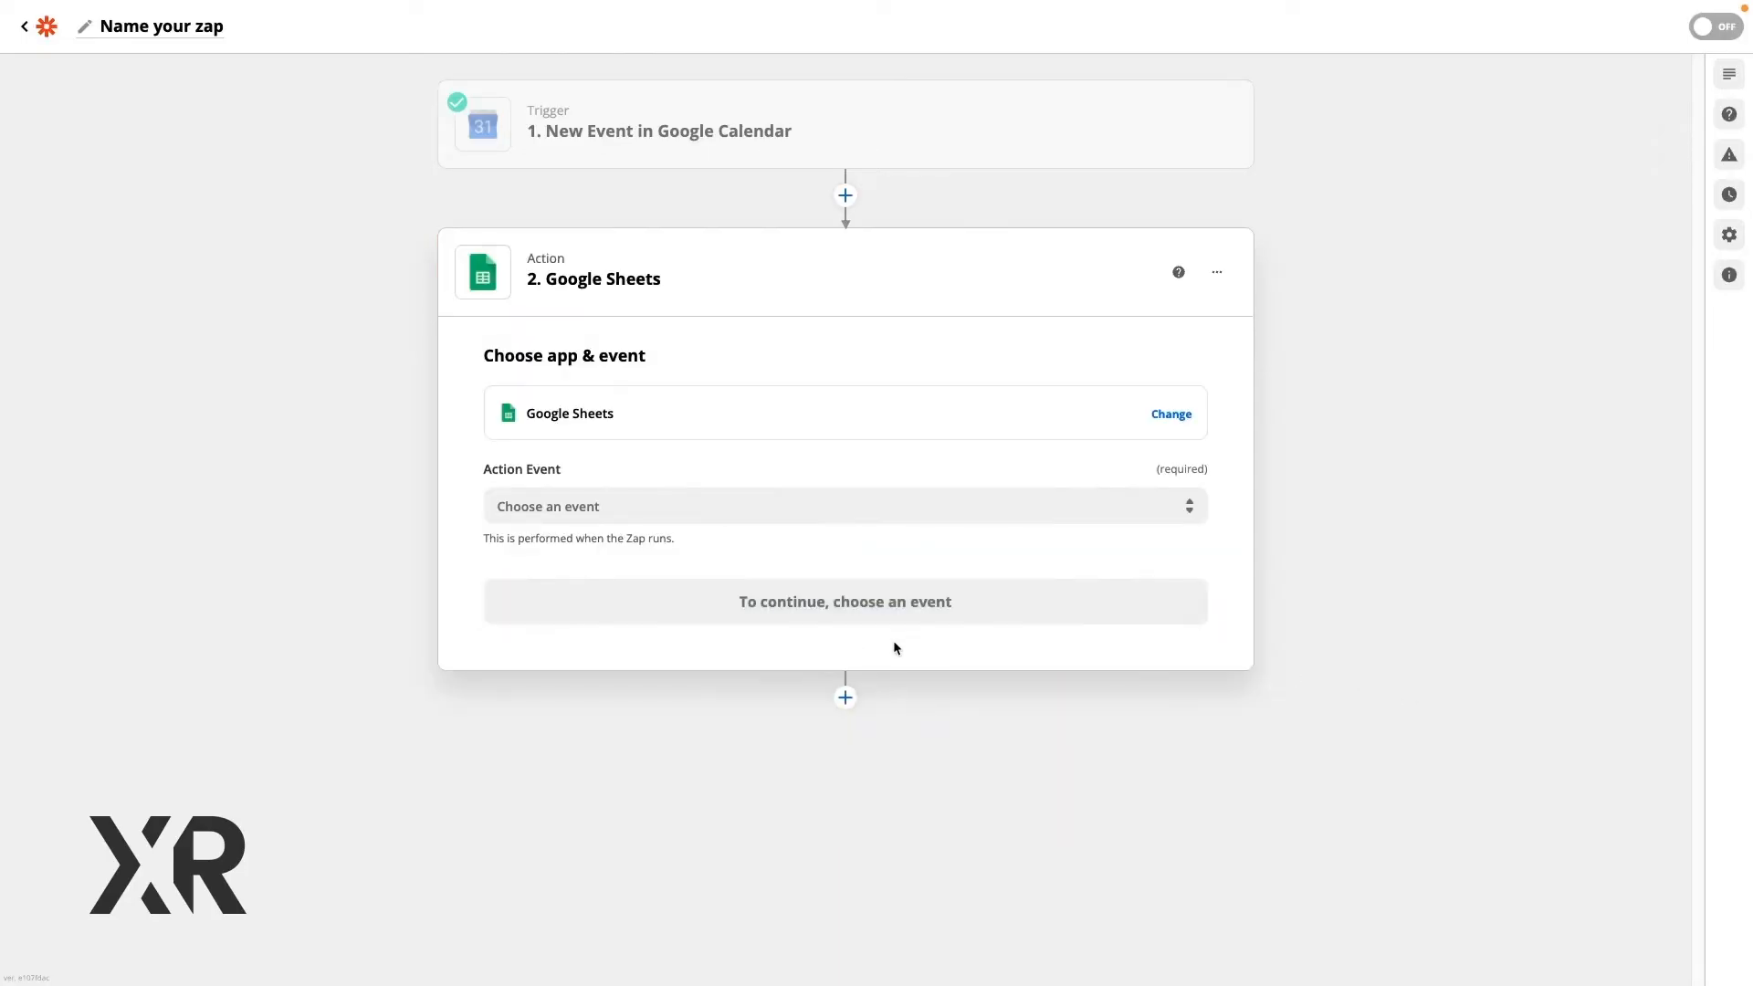
click(943, 511)
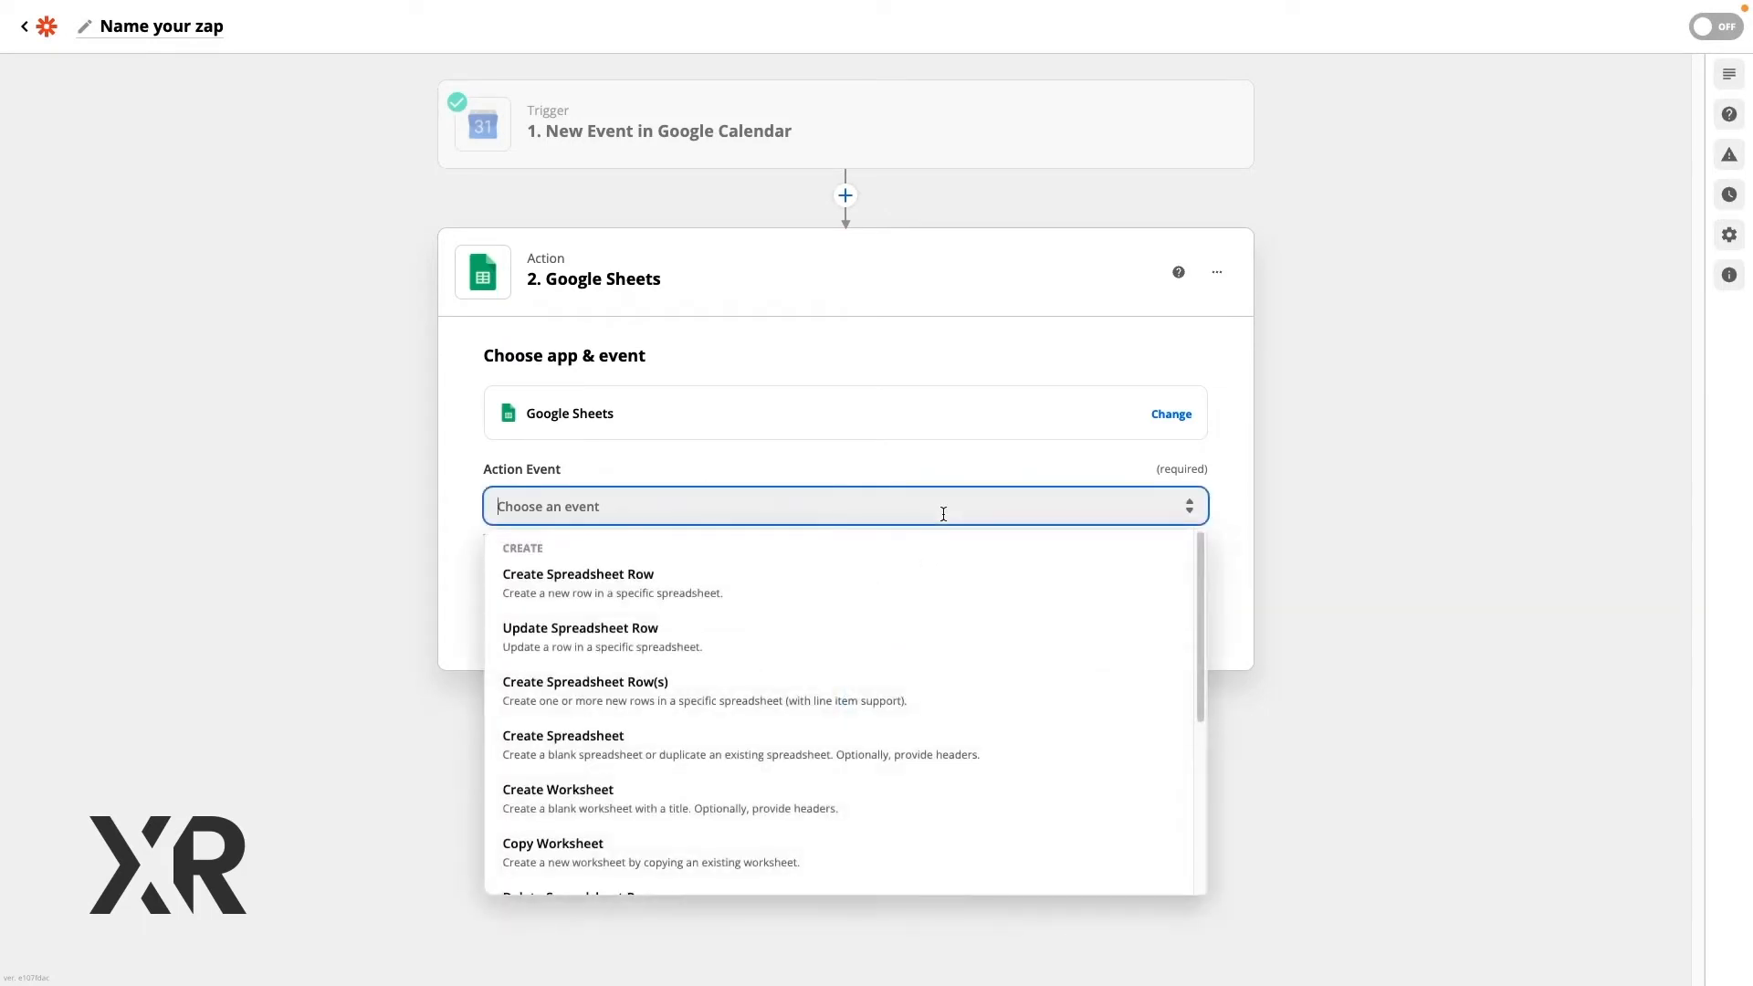
click(868, 584)
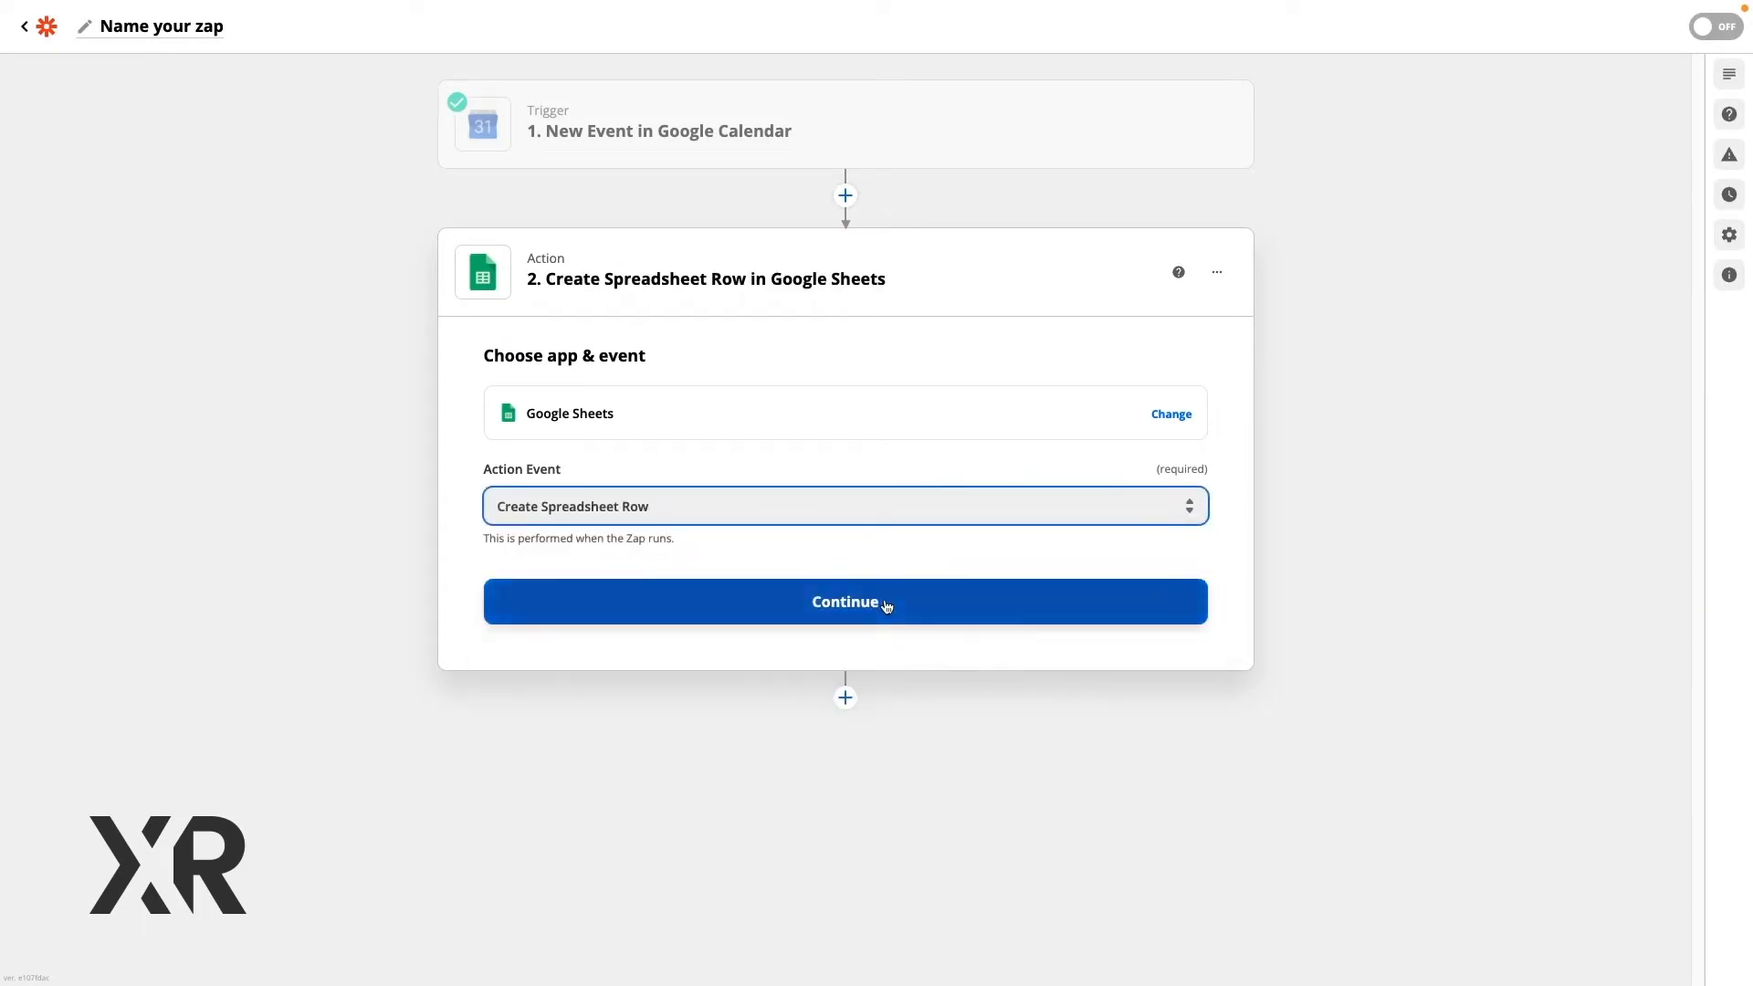
click(884, 602)
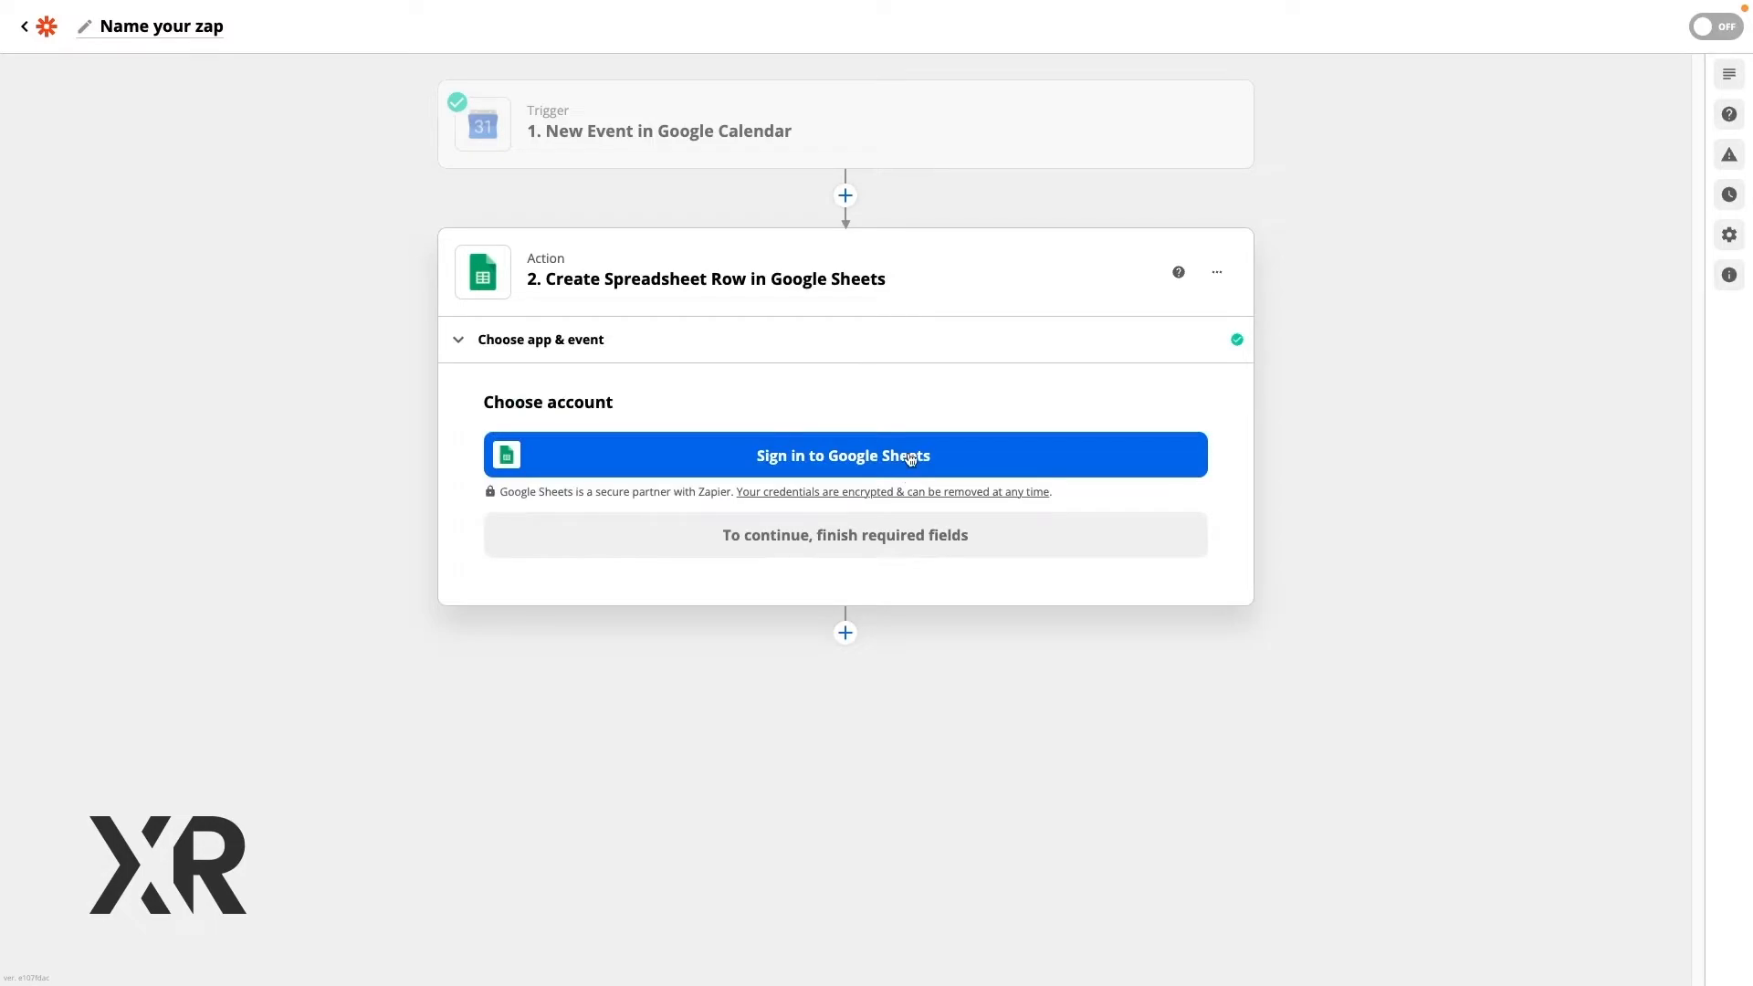
Sign in to Google Sheets with the existing Google account, allow Zapier access, and continue with the connected account.
click(935, 468)
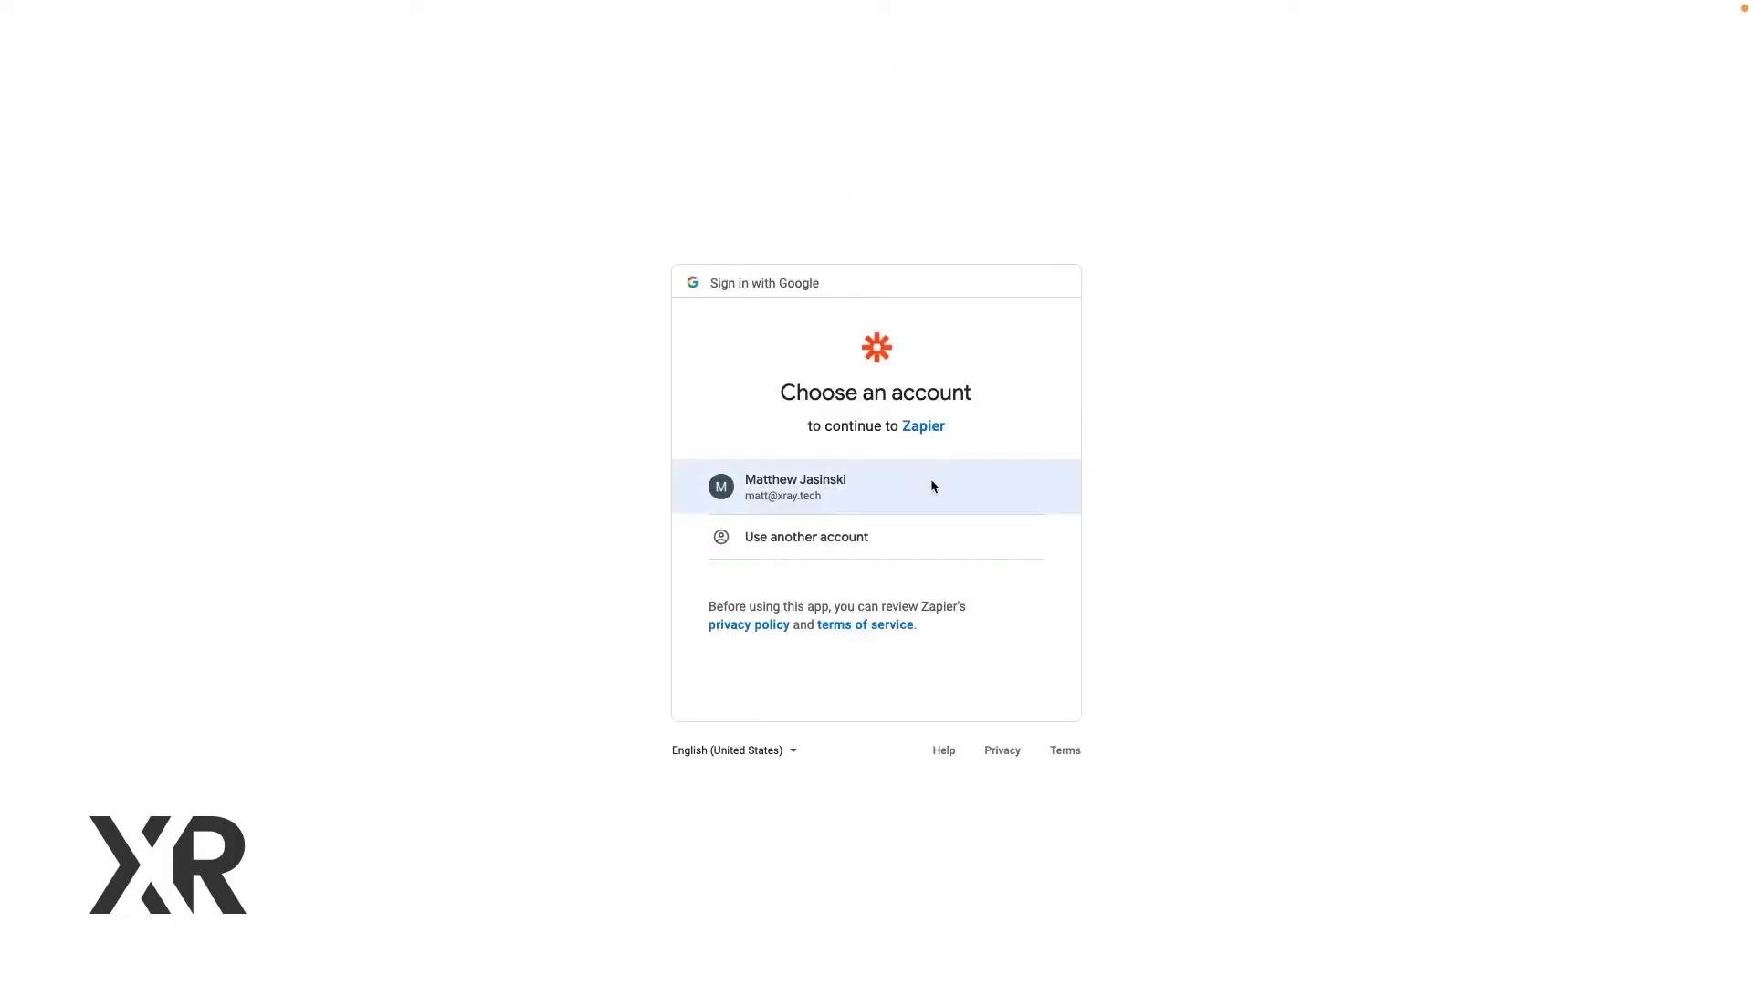
click(929, 490)
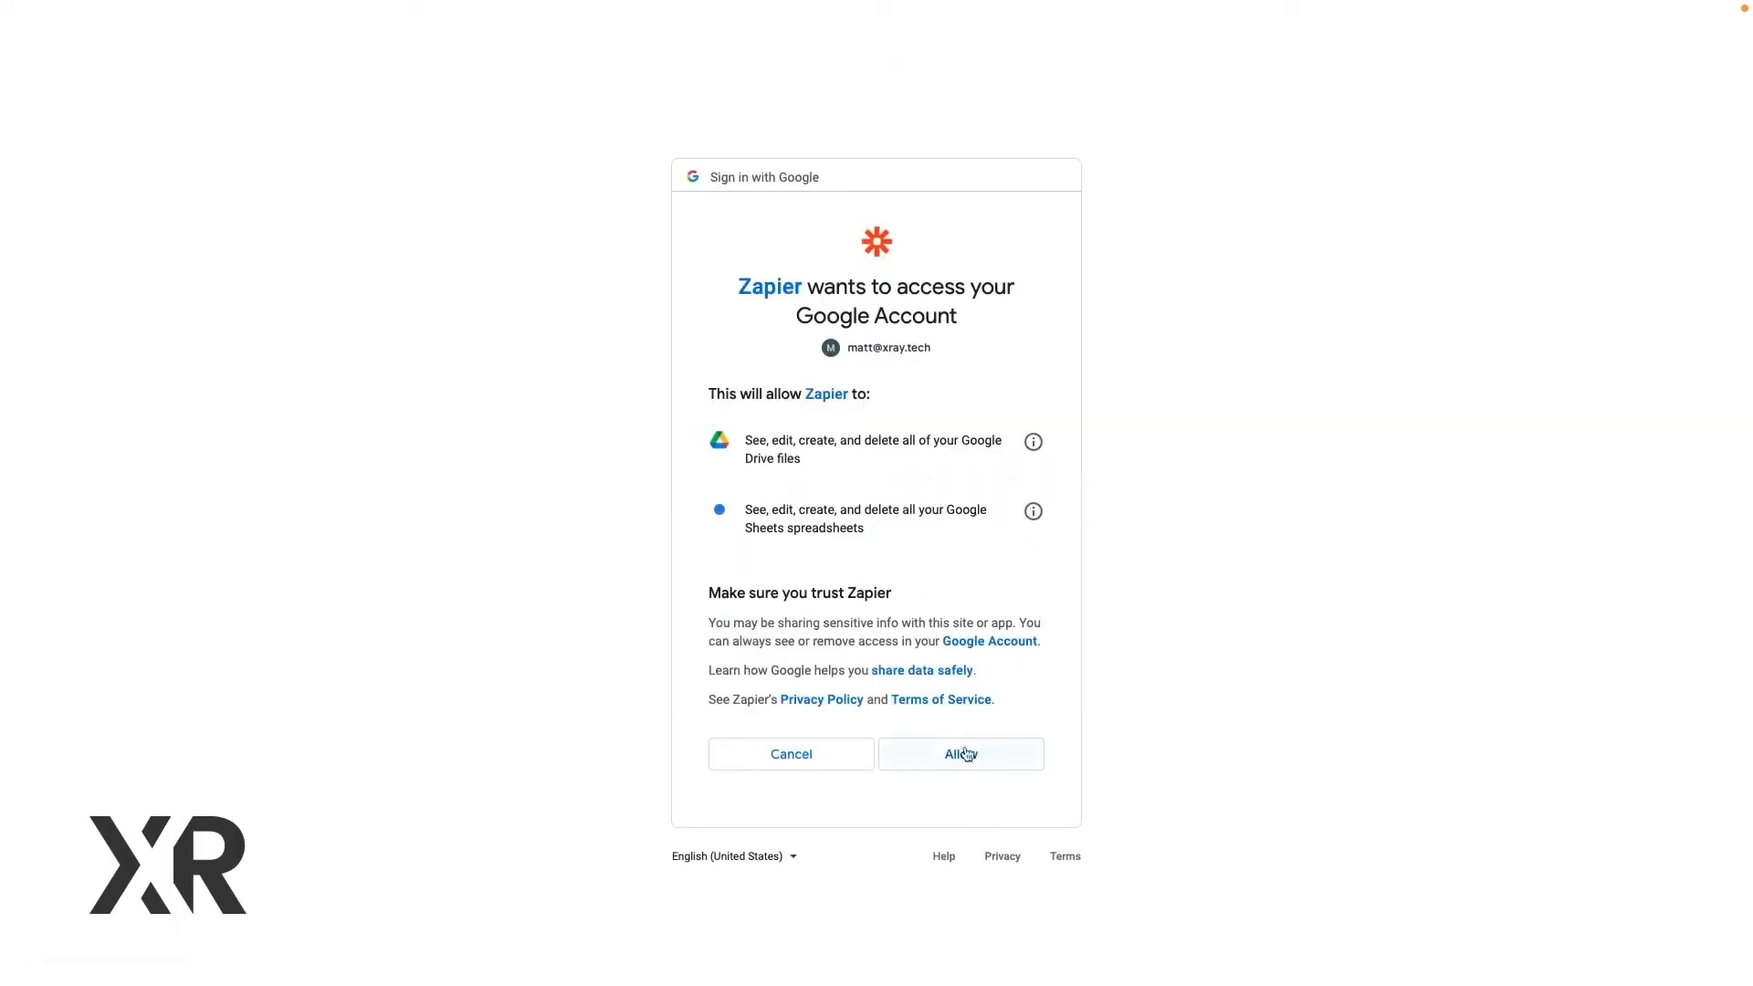
click(958, 757)
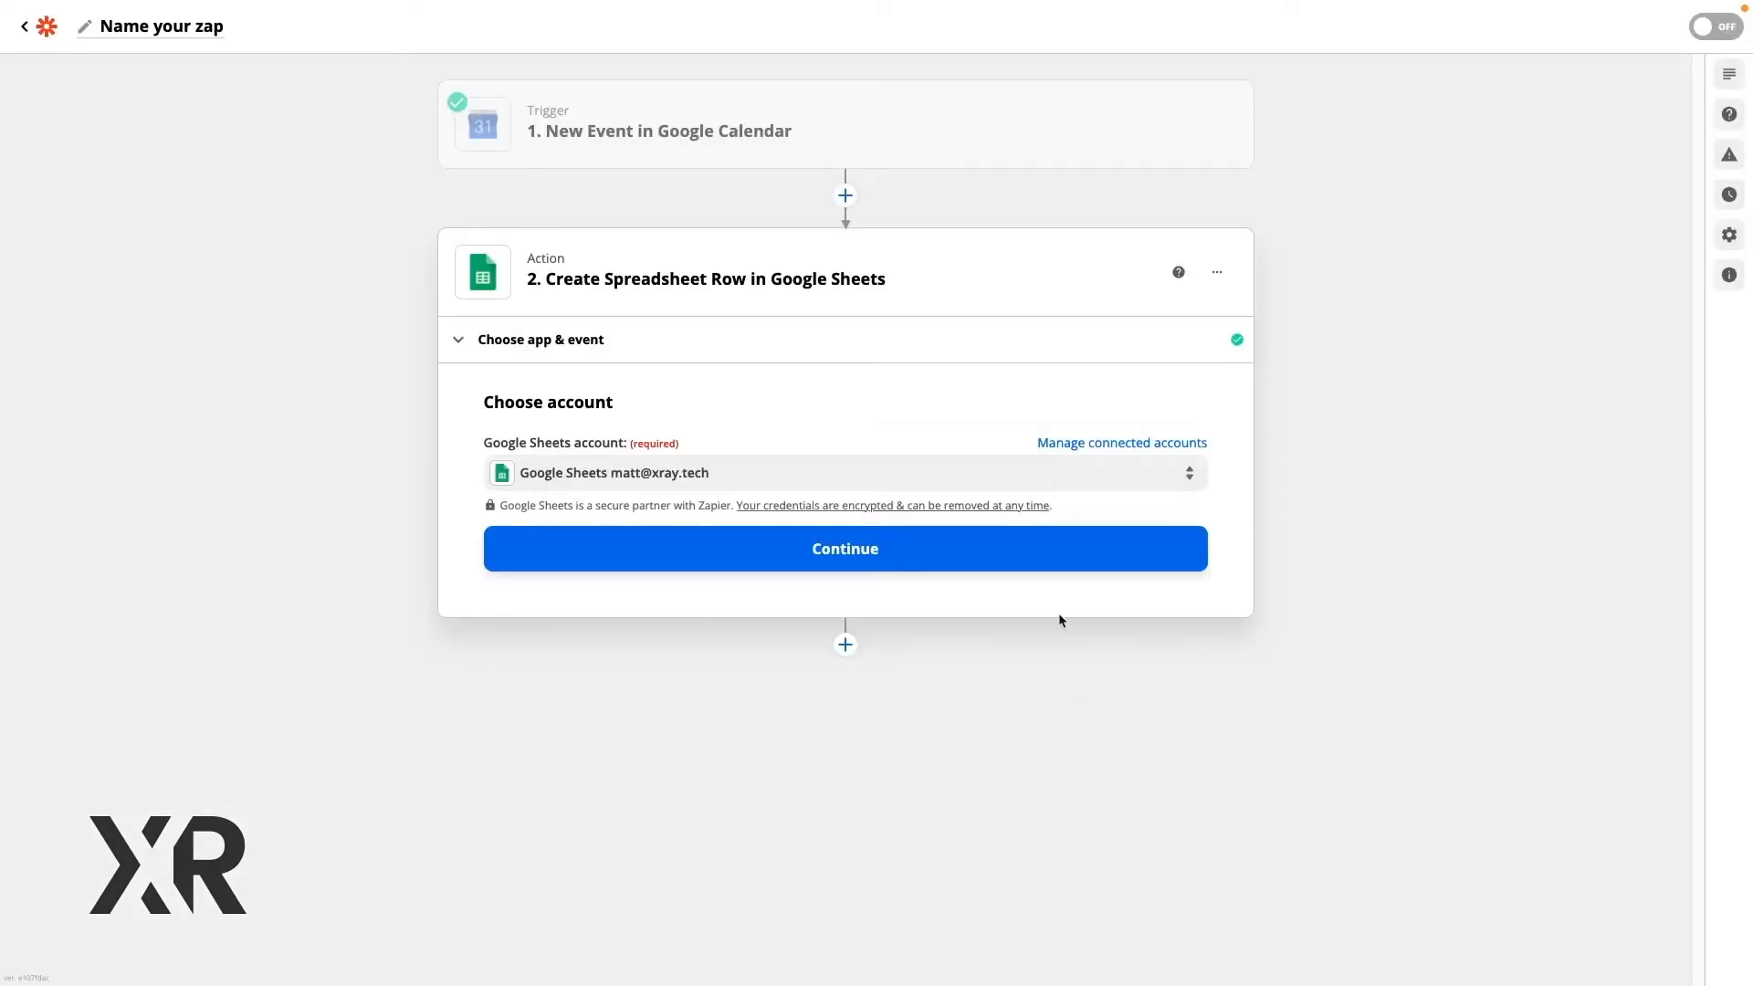
click(1059, 548)
Set the action's destination to My Google Drive, the spreadsheet given by its copied ID as a custom value, and worksheet Sheet1.
click(1059, 517)
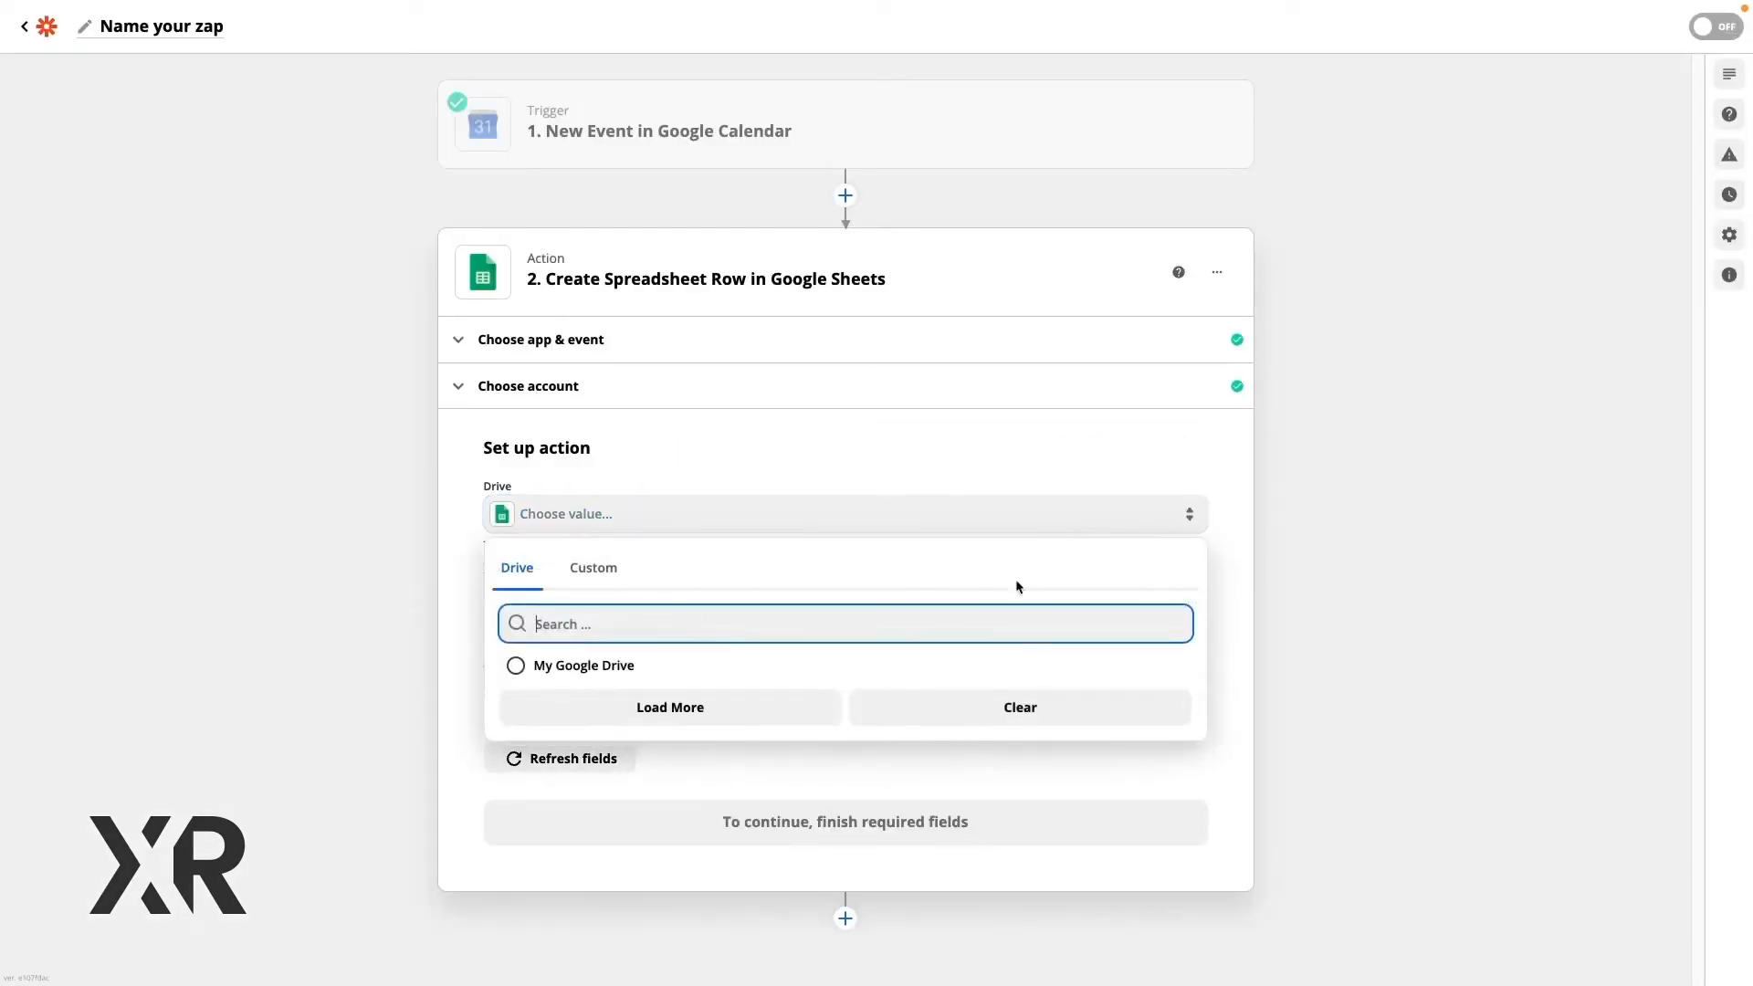
click(956, 669)
click(785, 632)
click(649, 683)
click(610, 626)
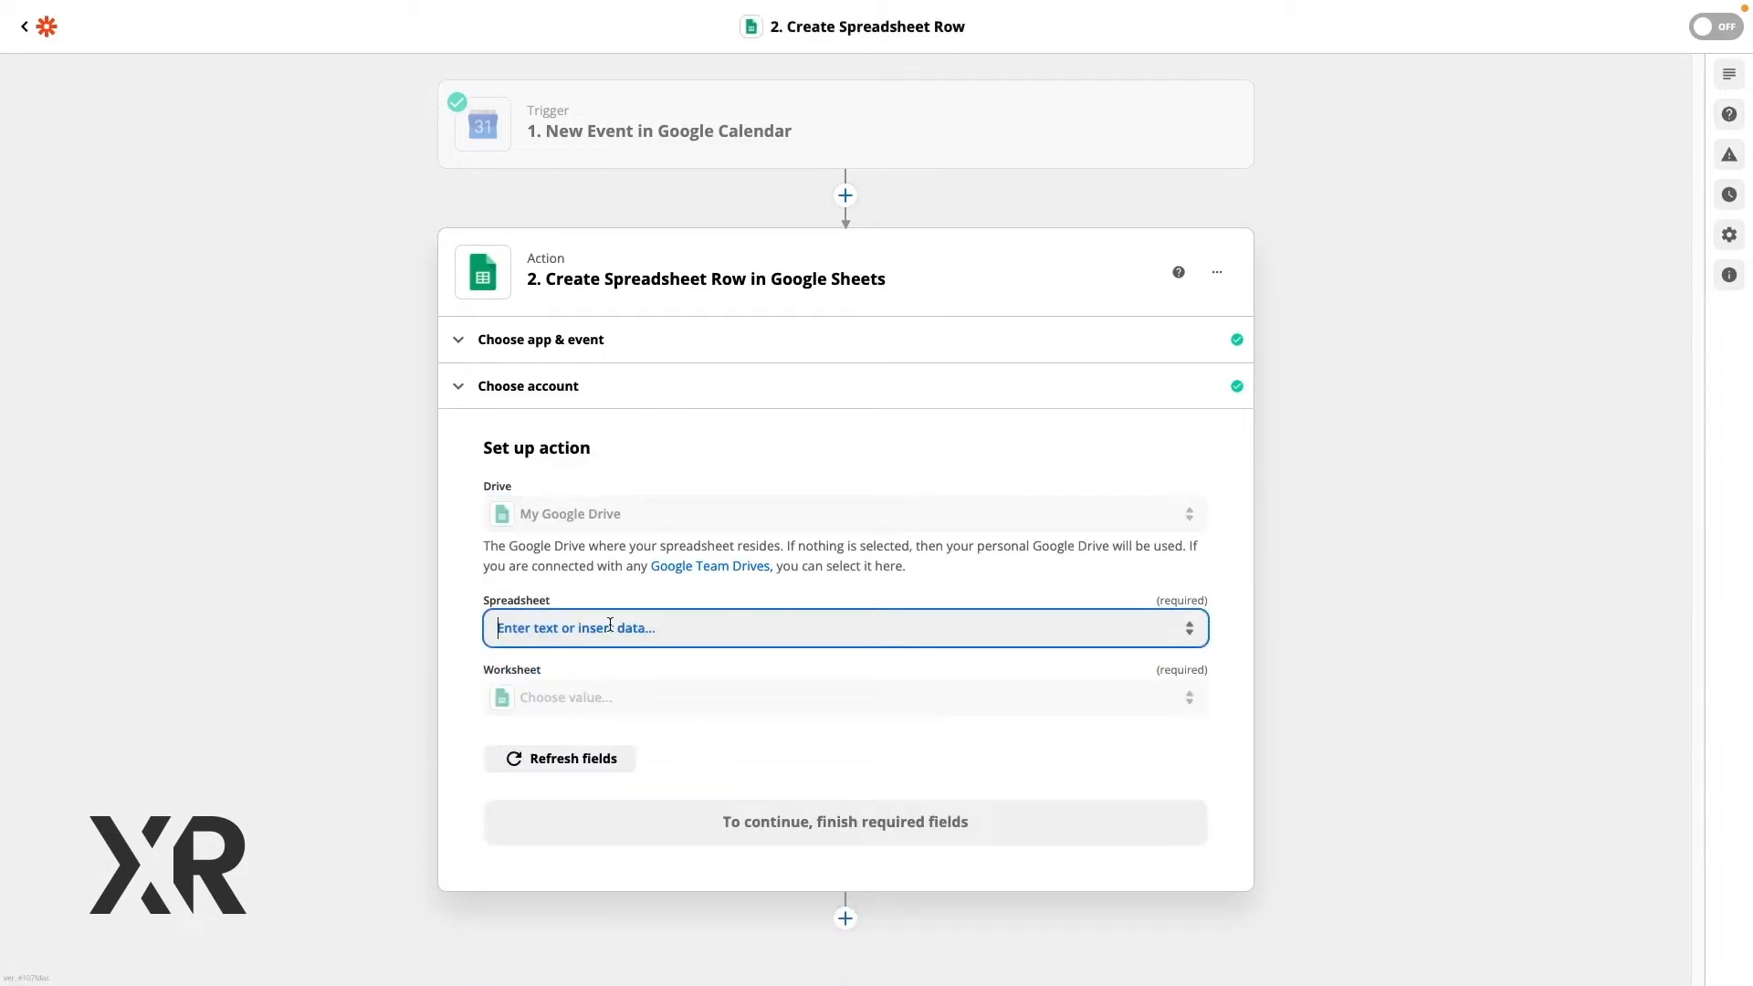
key(ctrl+v)
click(320, 613)
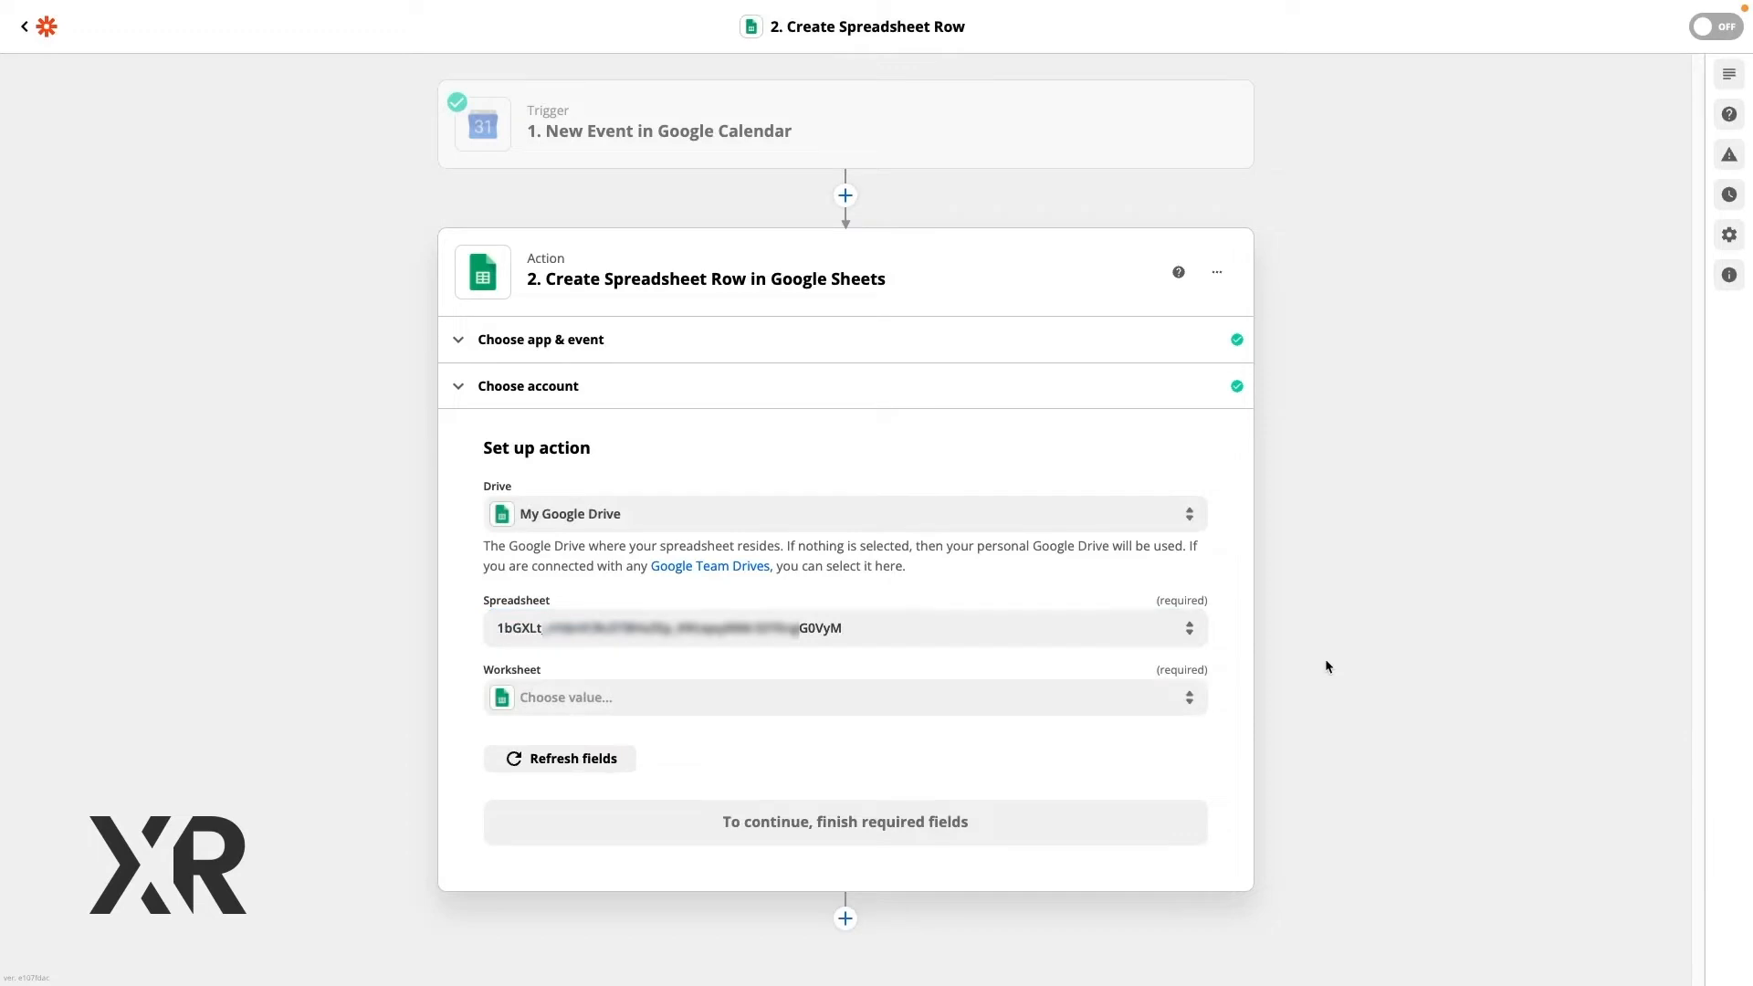
click(1033, 708)
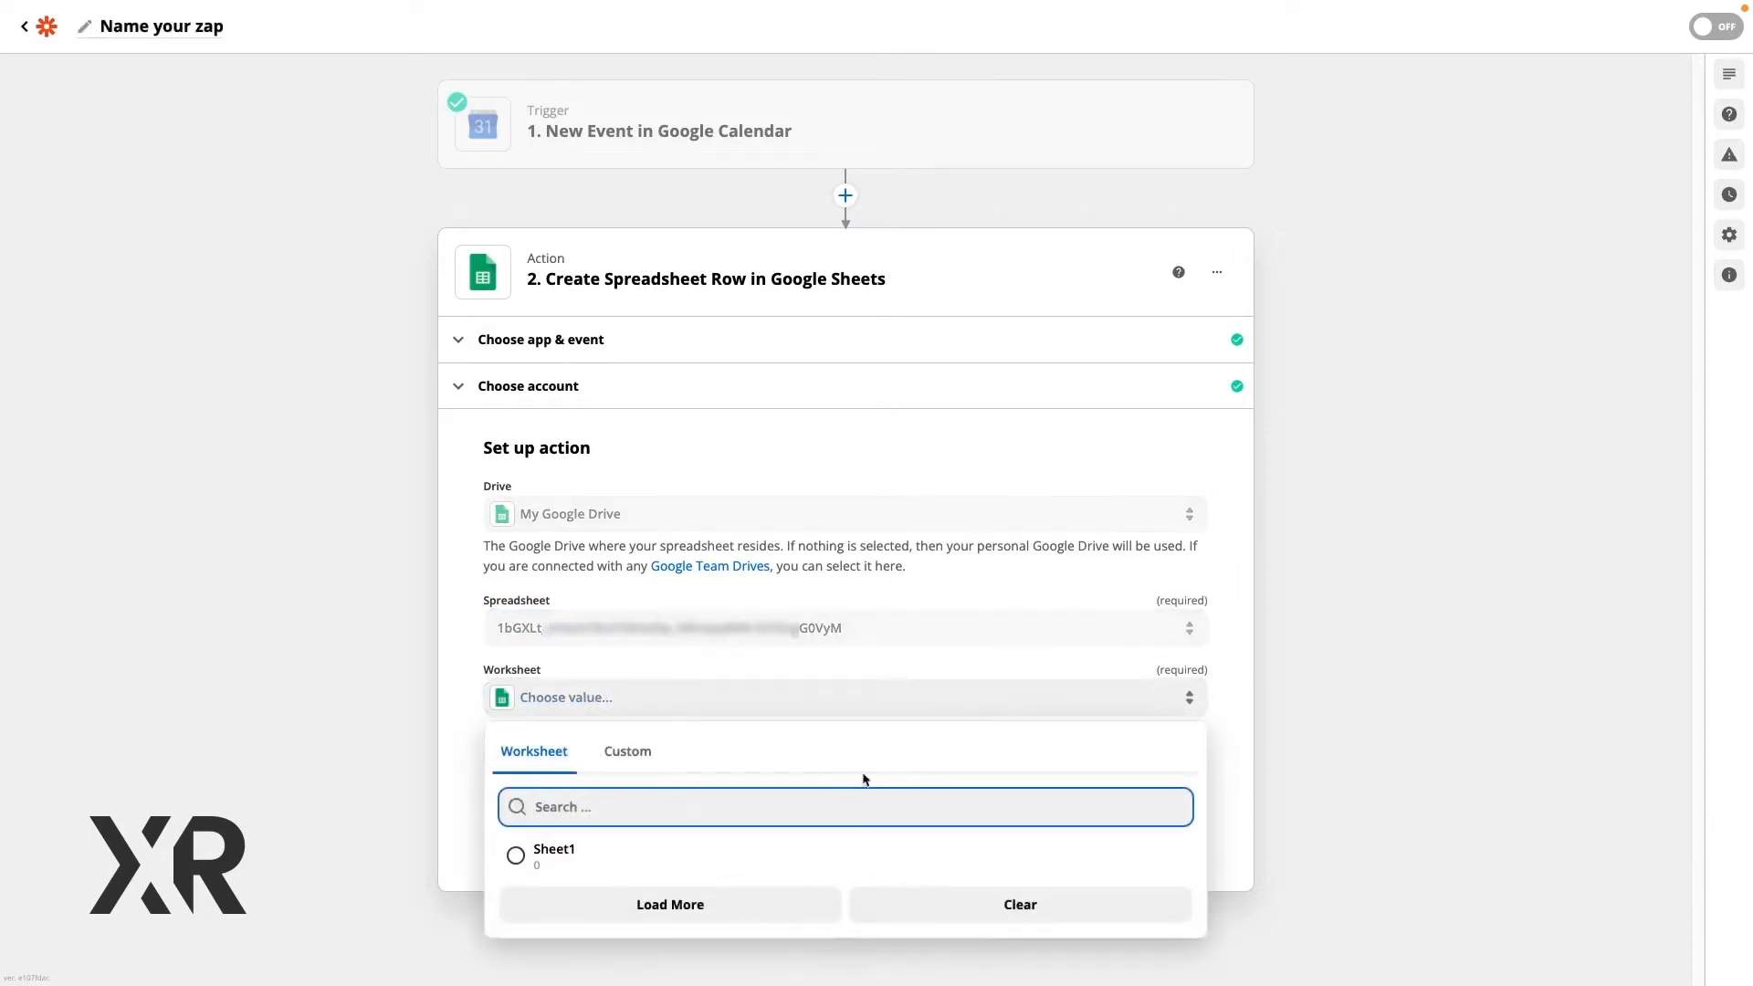
click(639, 861)
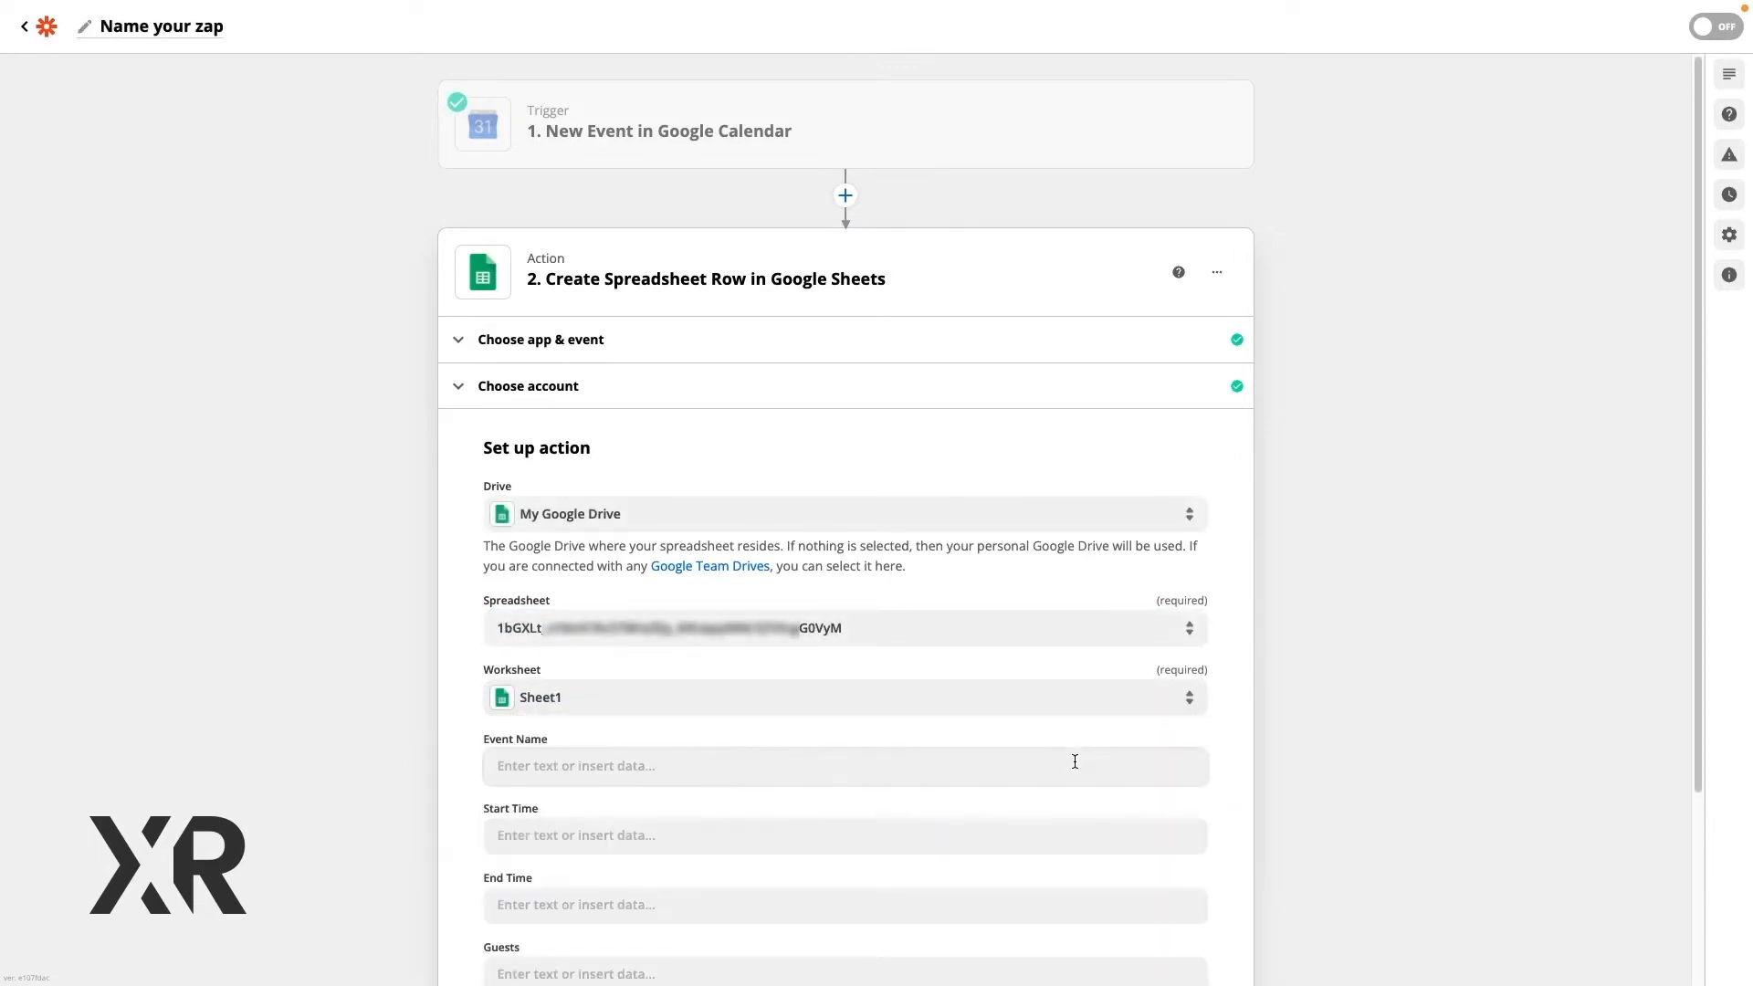
Map the Event Name column to the calendar event's Summary.
scroll(1346, 727, down, 3)
click(786, 531)
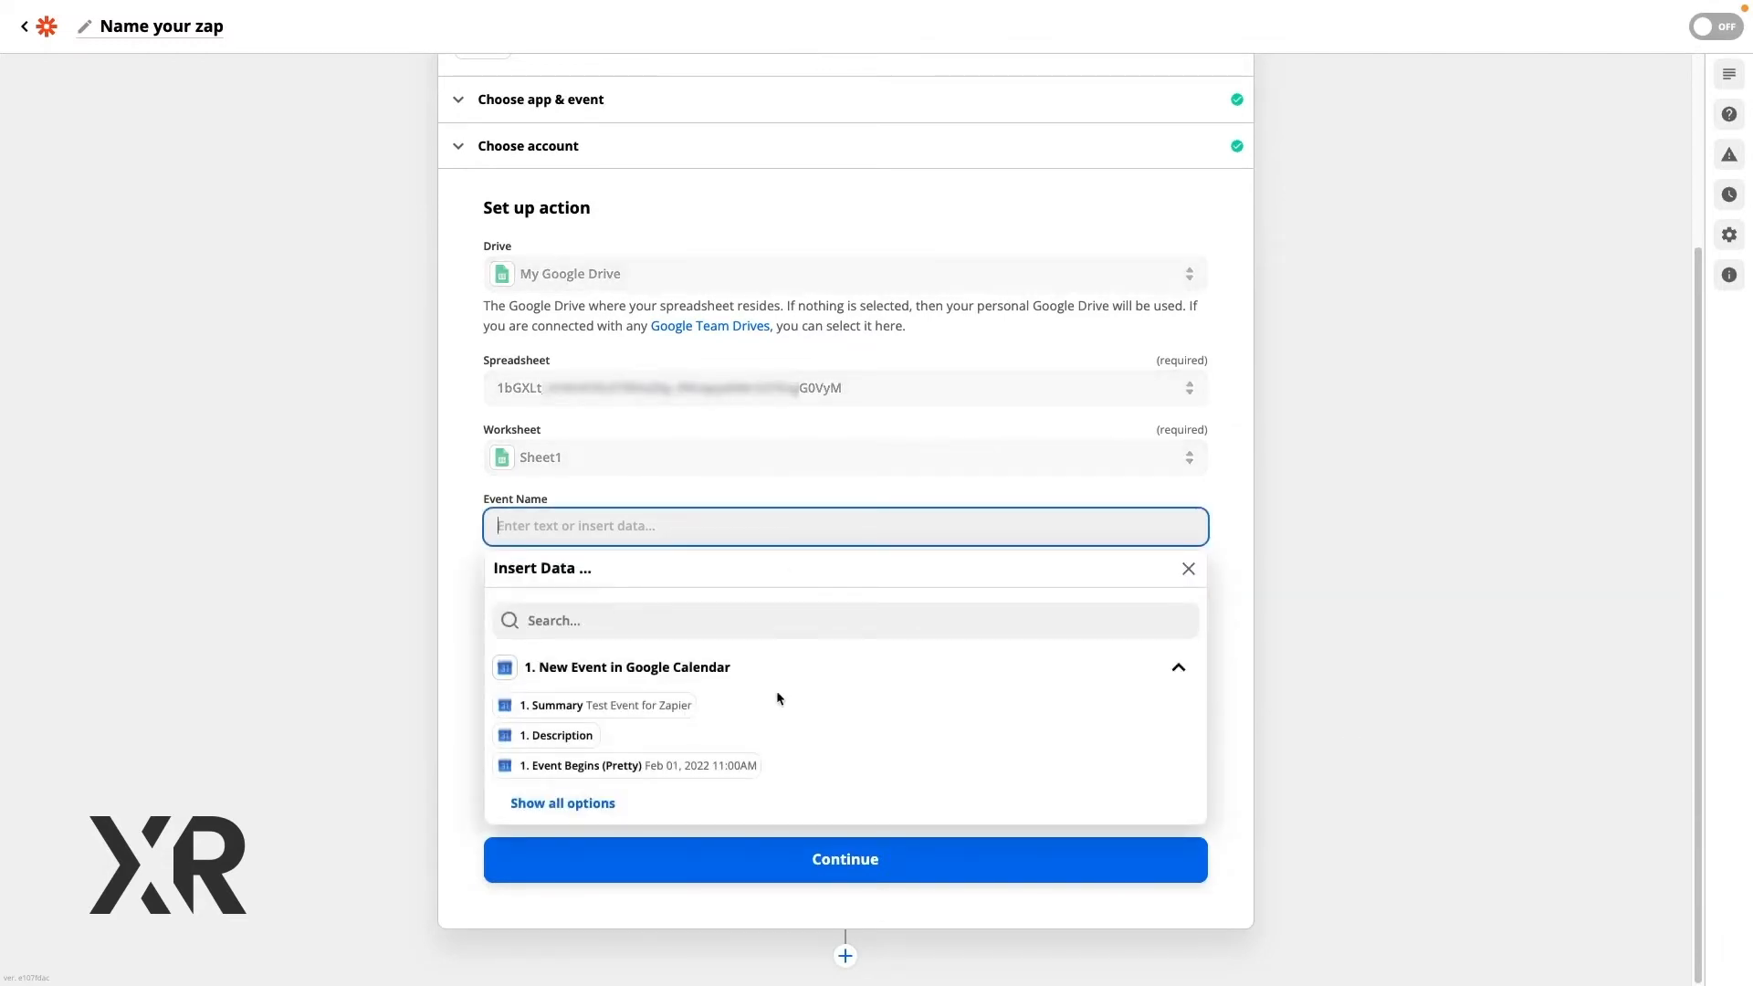
click(608, 805)
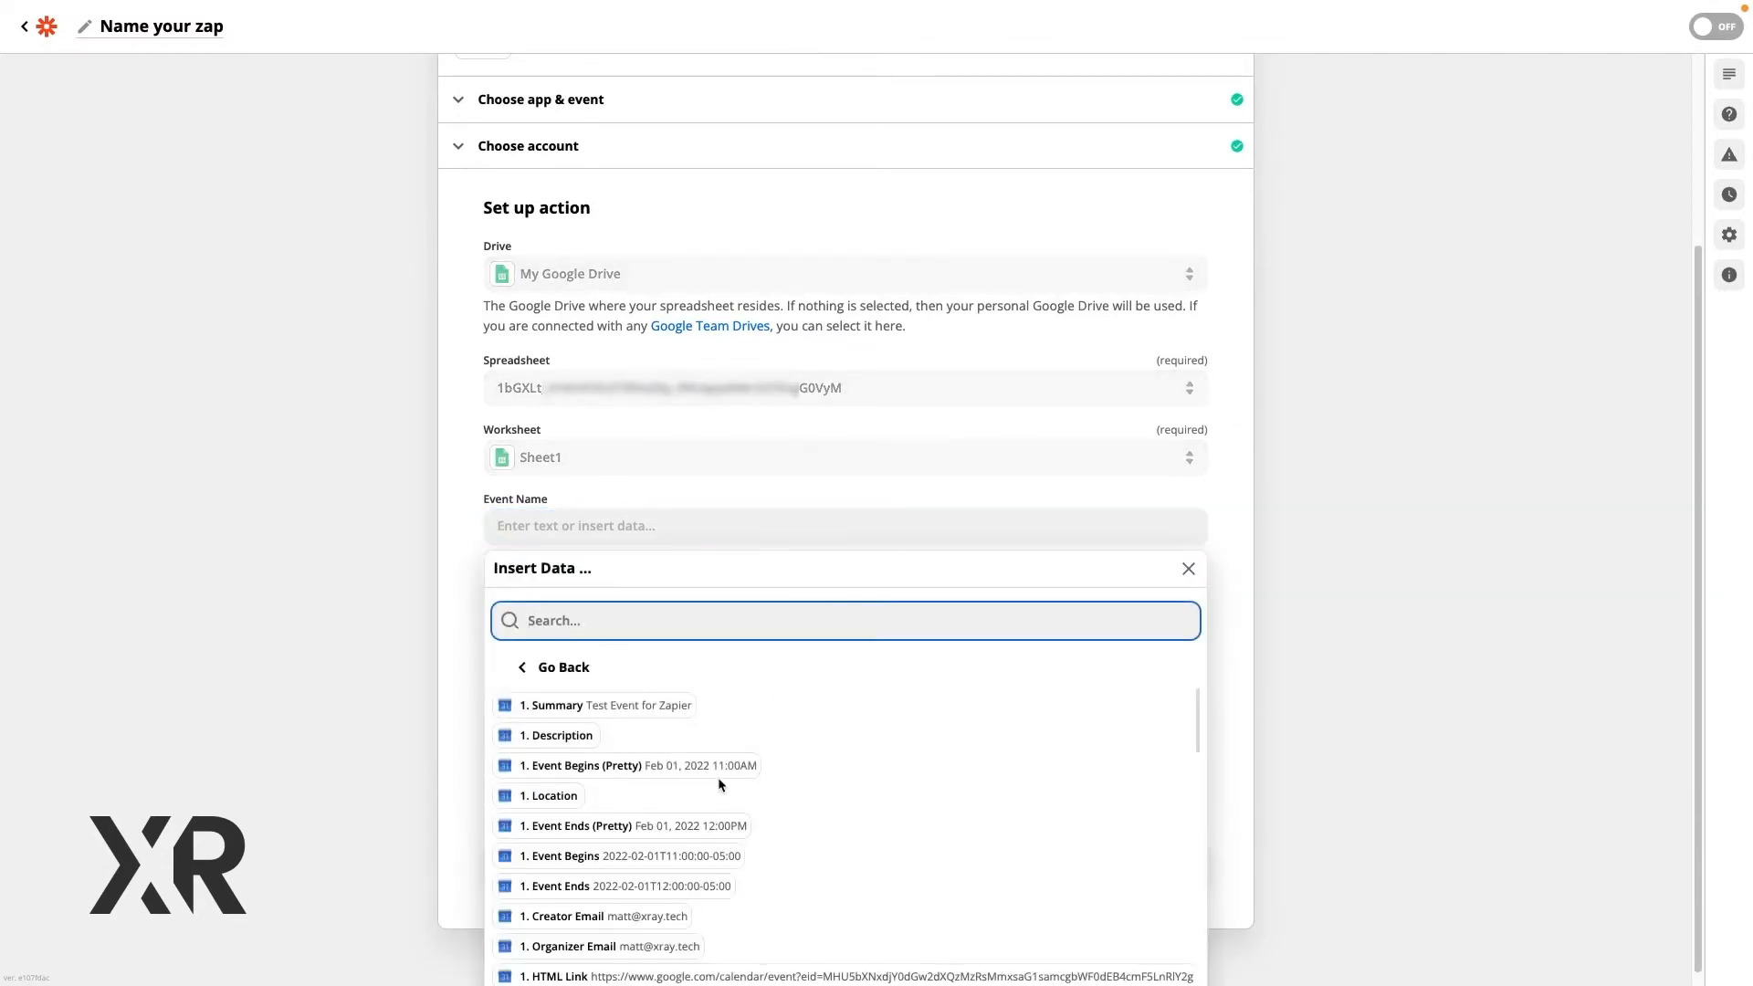
click(664, 706)
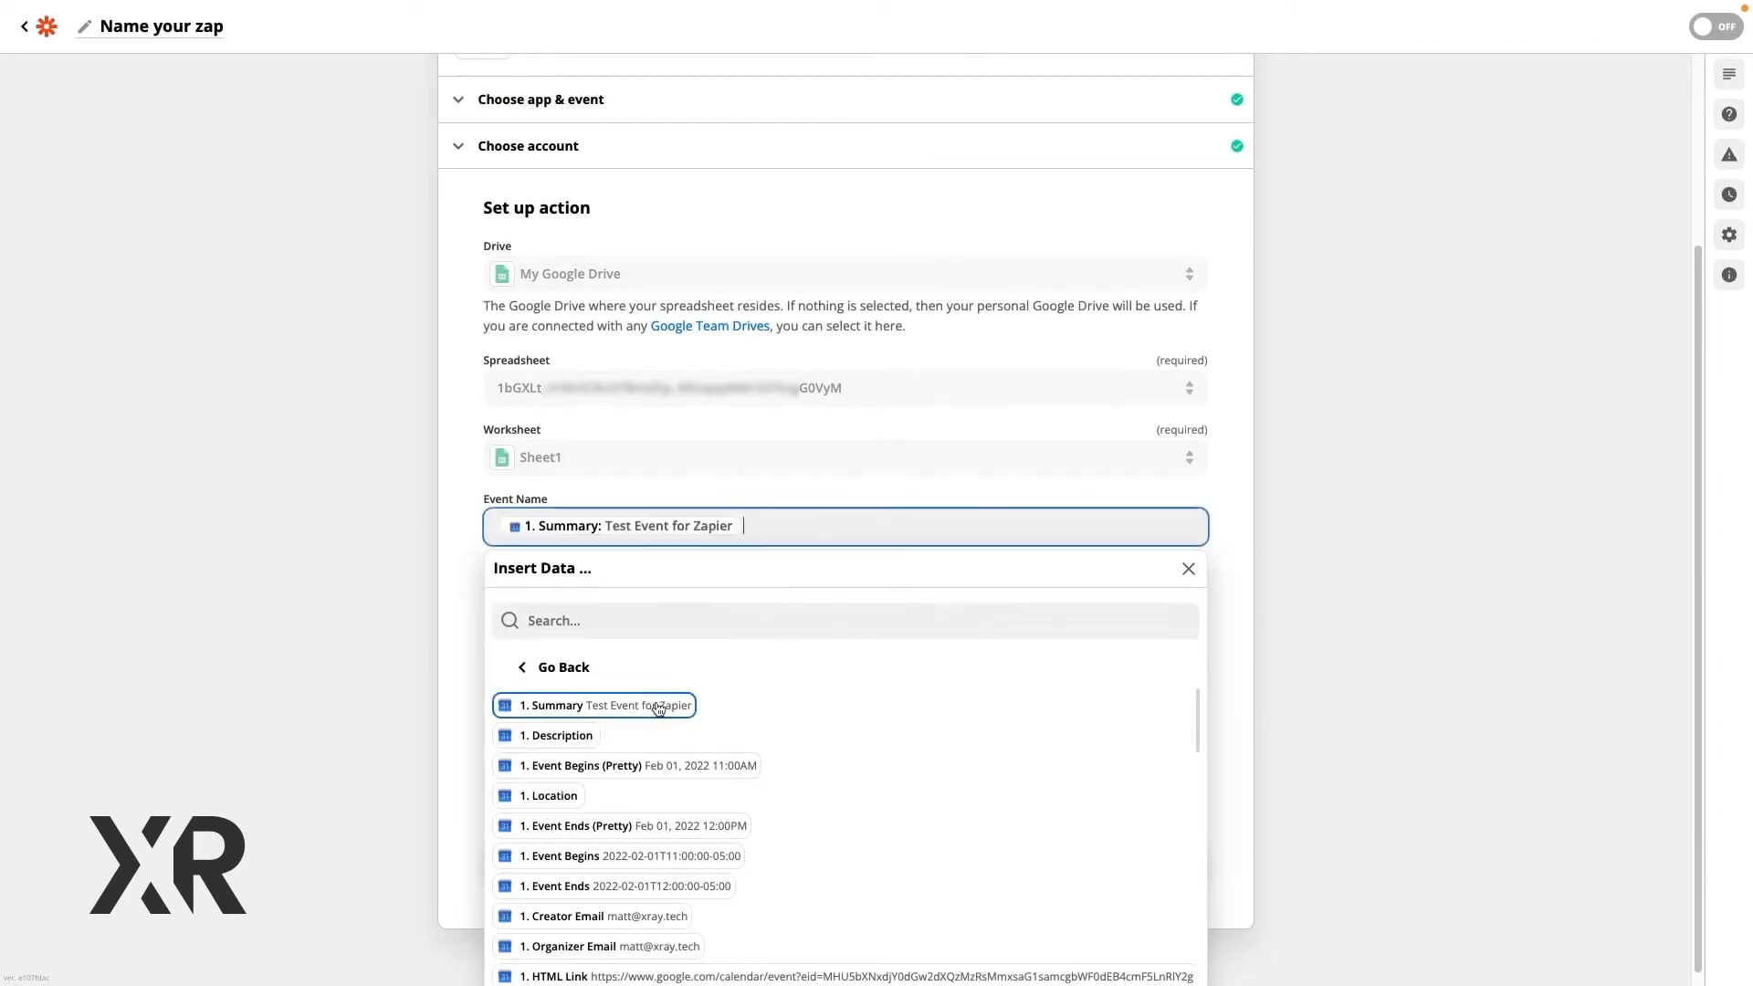
click(436, 594)
Map the Start Time column to the calendar trigger's Event Begins (Pretty) value.
click(598, 594)
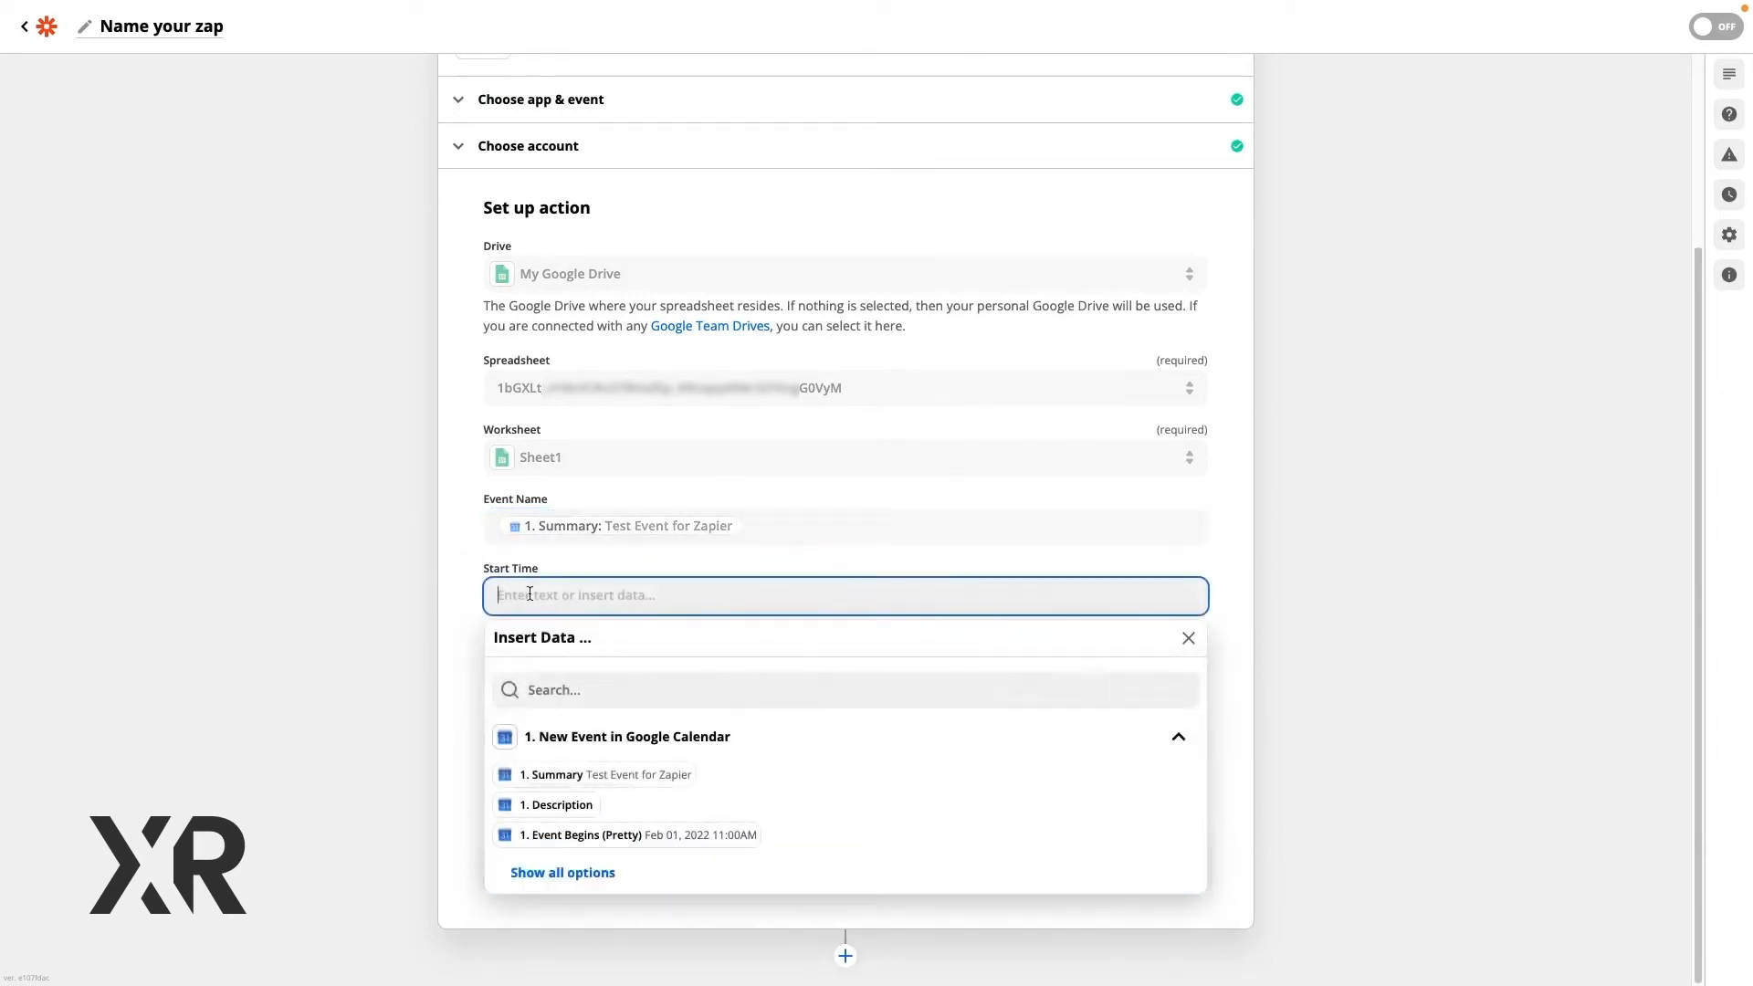
click(614, 835)
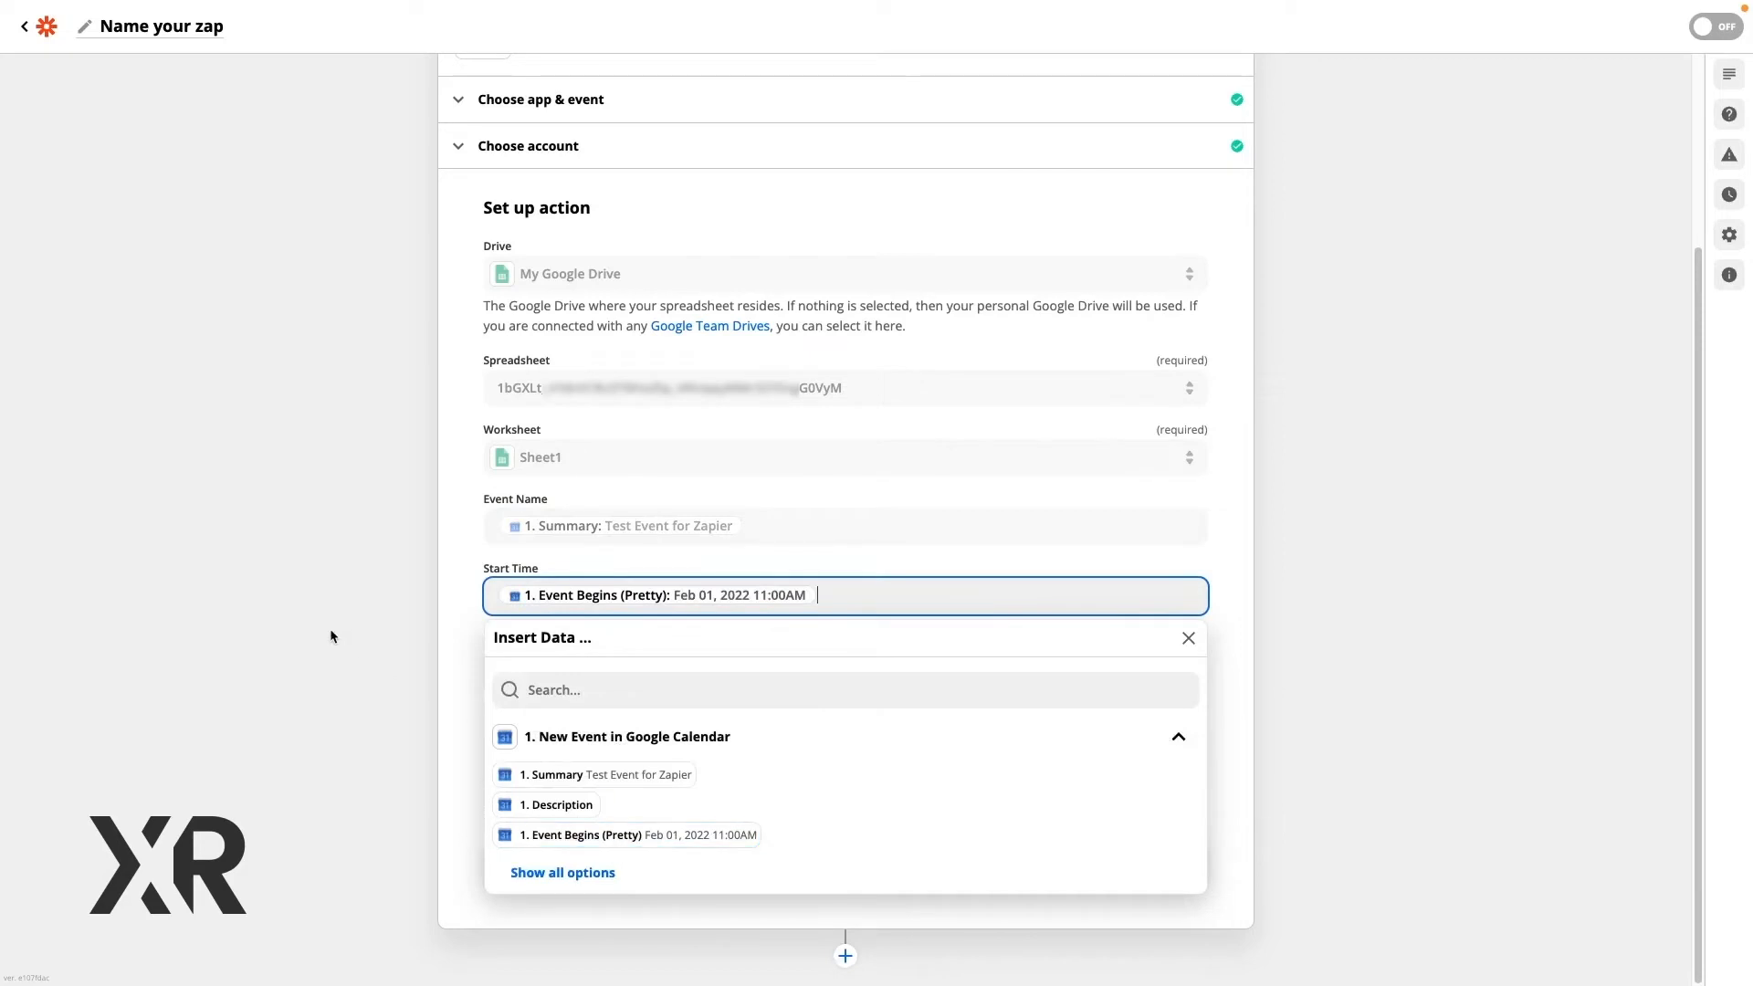
click(334, 627)
Search the trigger data for "ends" and map the End Time column to Event Ends (Pretty).
click(555, 660)
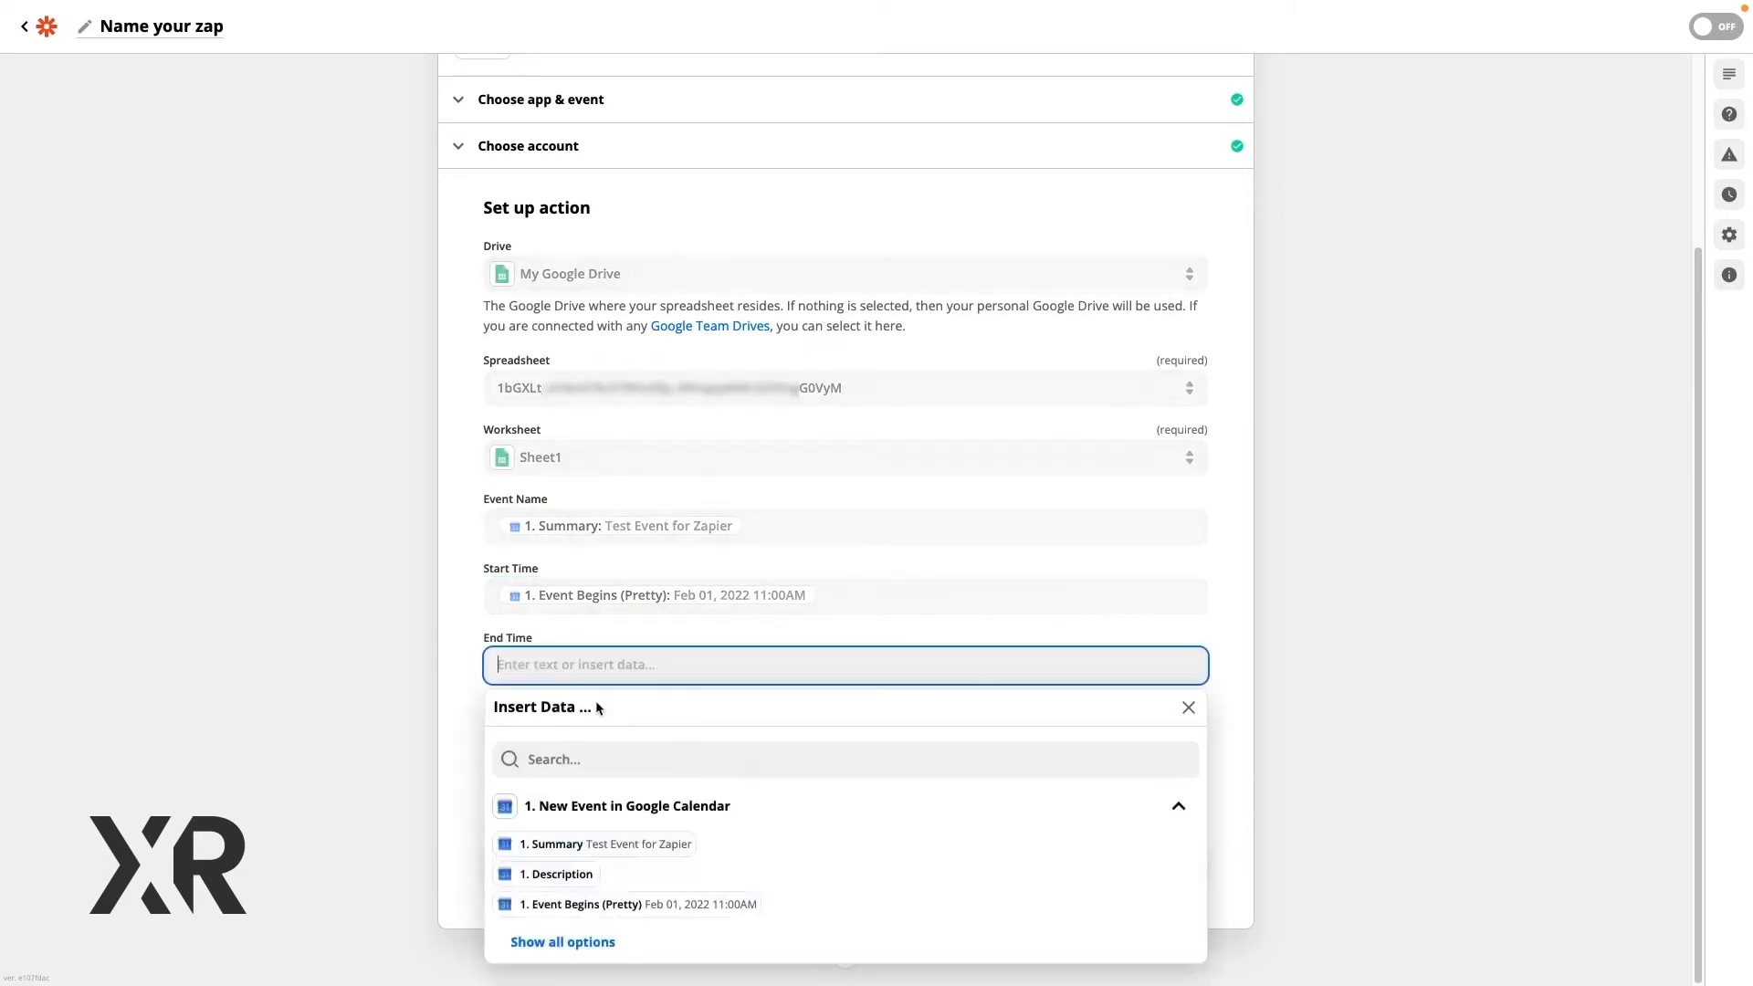
click(582, 949)
scroll(1070, 868, down, 2)
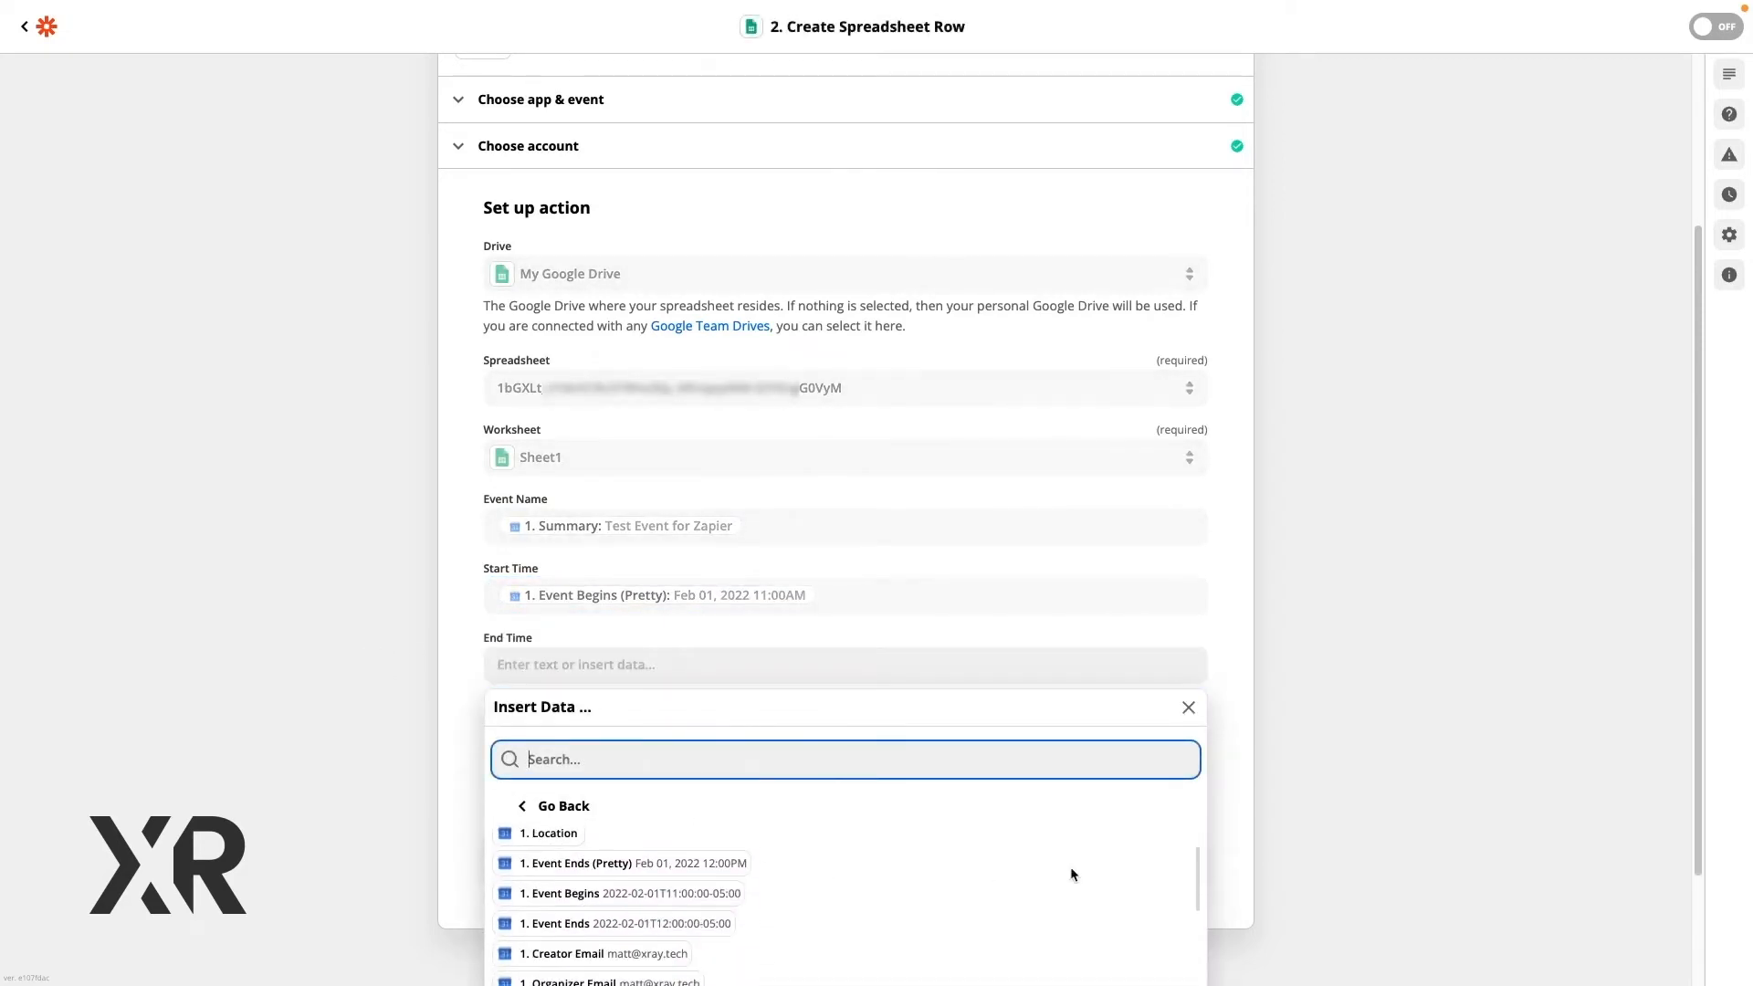
scroll(1349, 831, down, 1)
scroll(1349, 831, down, 2)
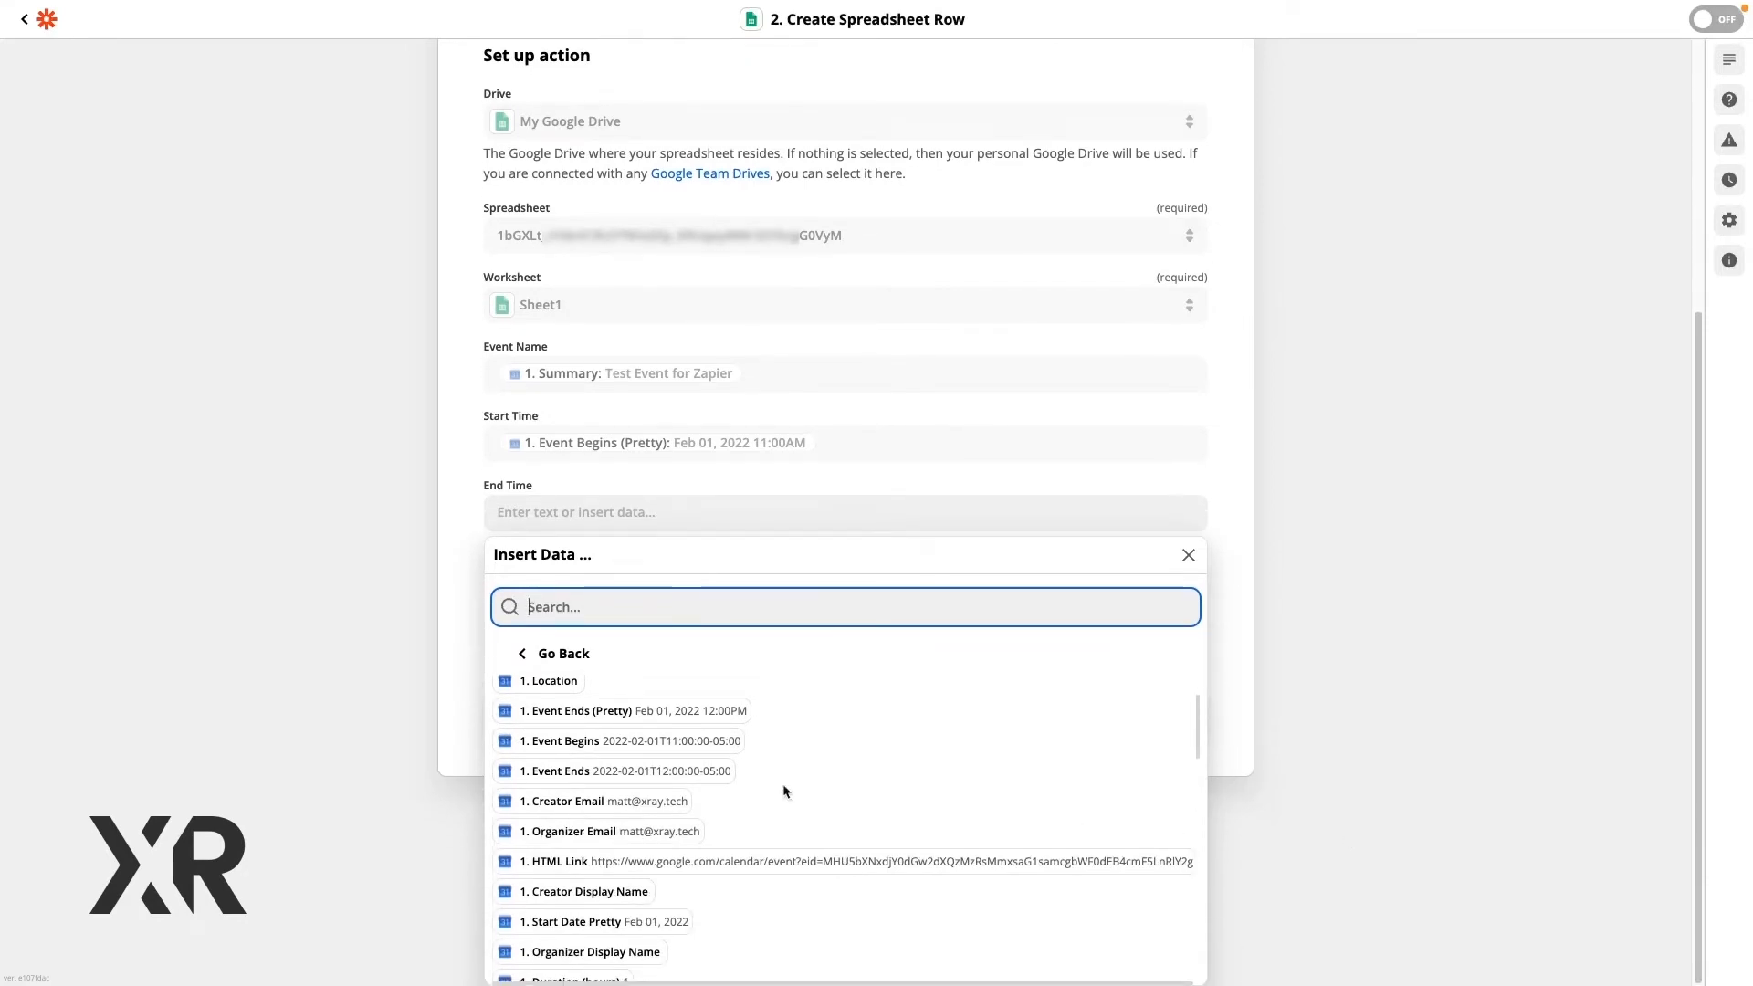
text(ends)
click(630, 694)
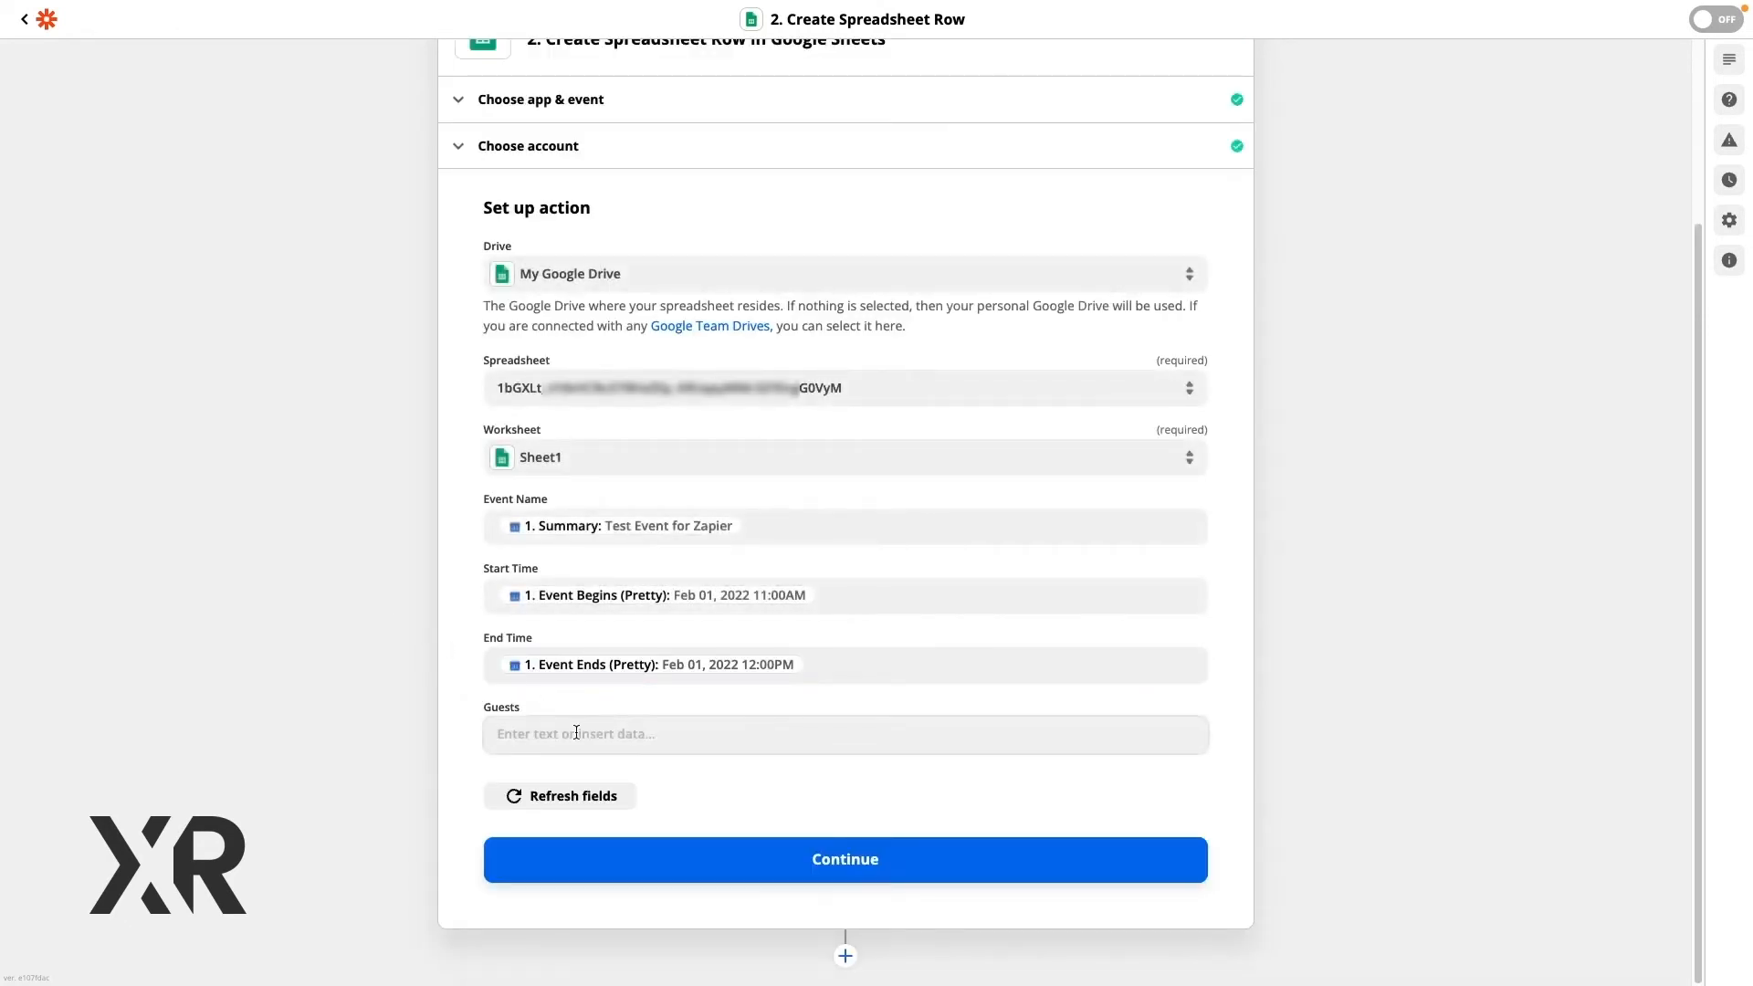
Map the Guests column to the Attendee Emails value from the full list of calendar trigger data.
click(573, 731)
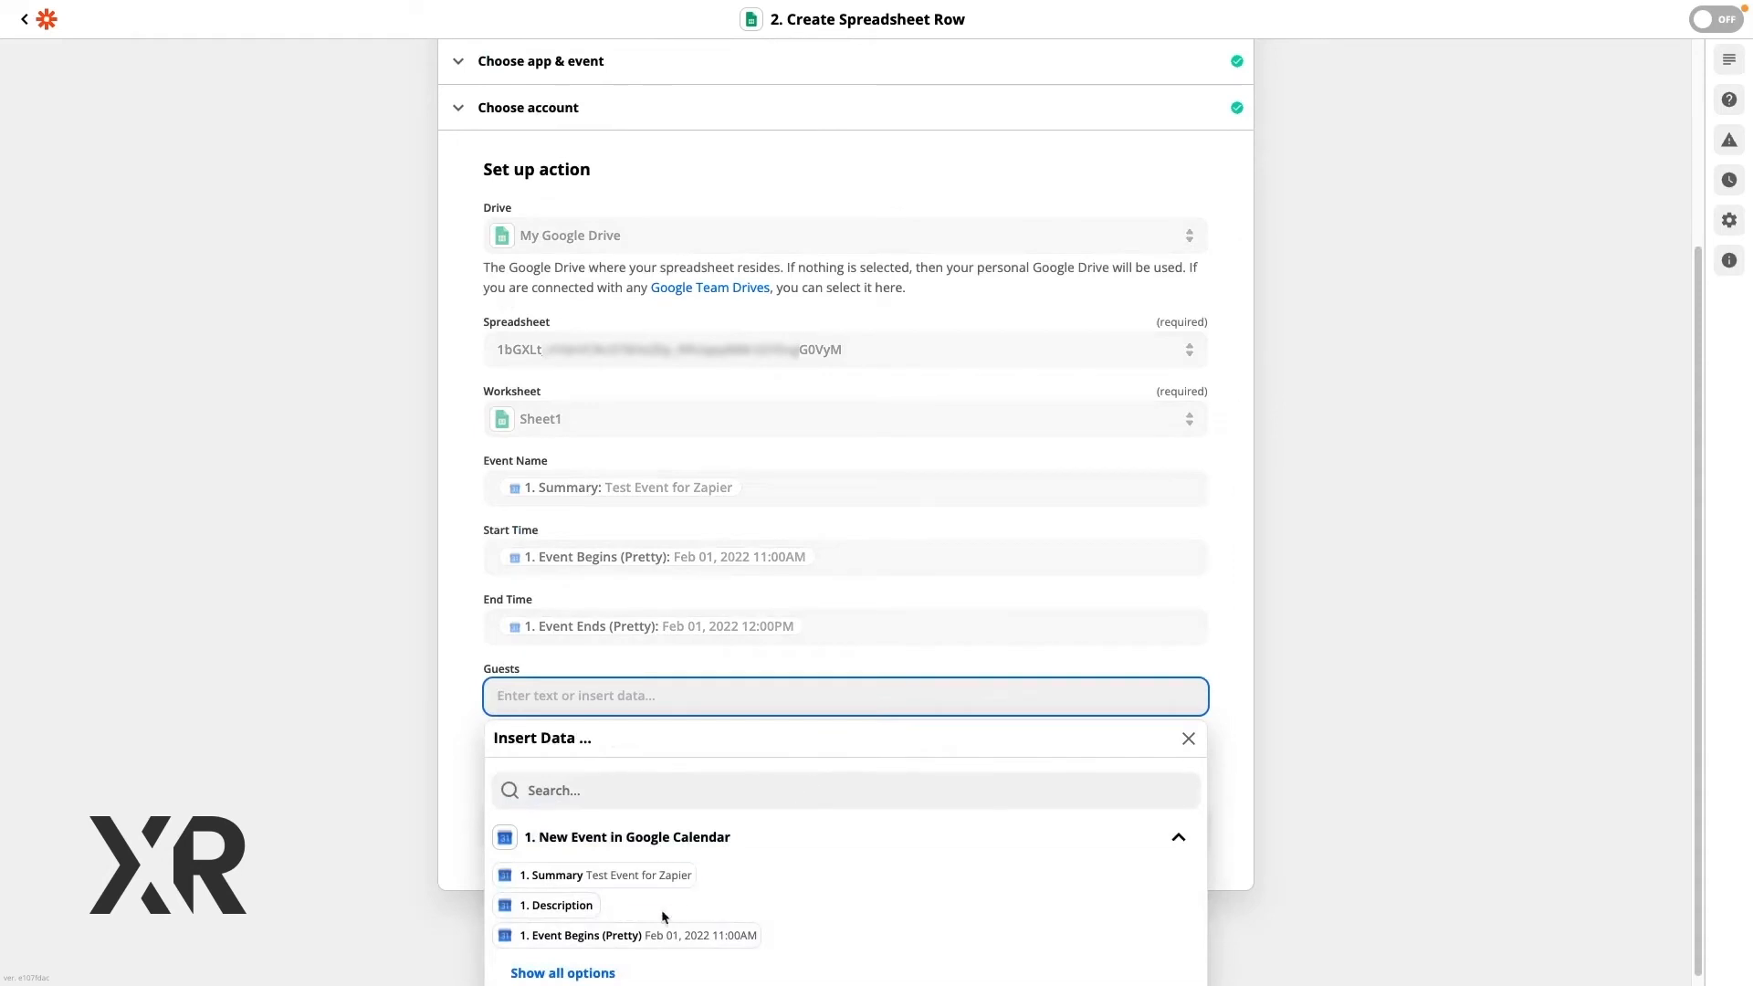
click(602, 972)
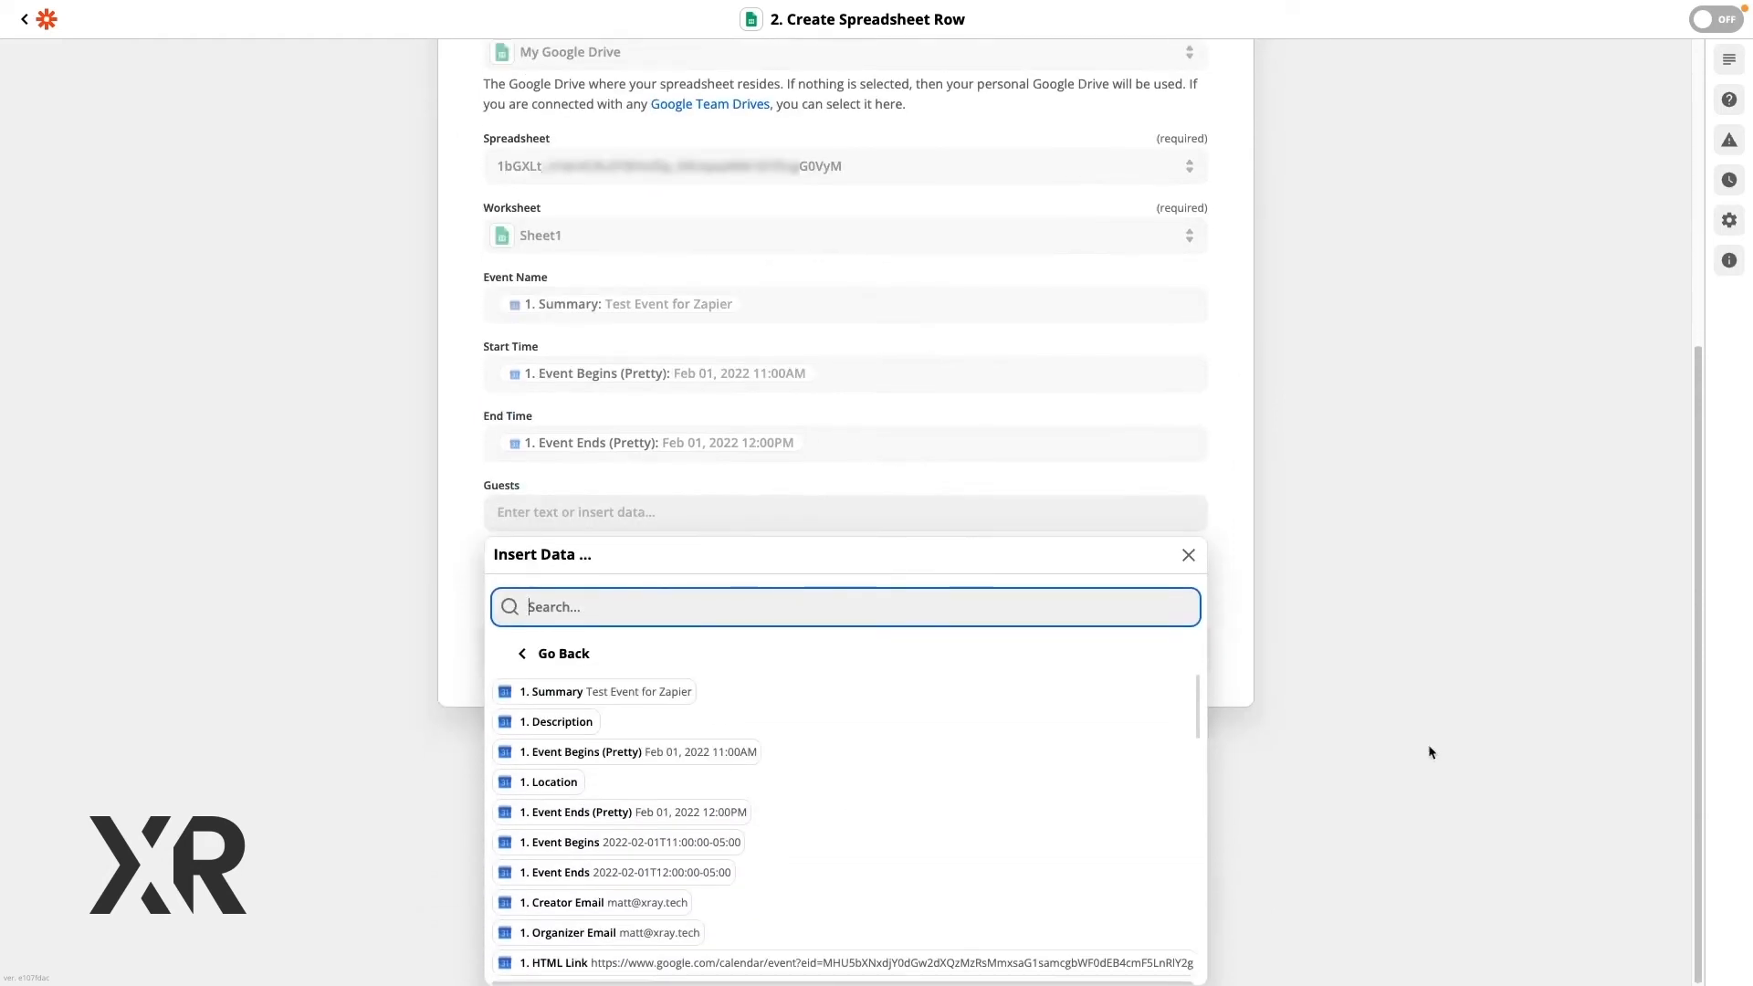
scroll(755, 798, down, 1)
scroll(744, 796, down, 2)
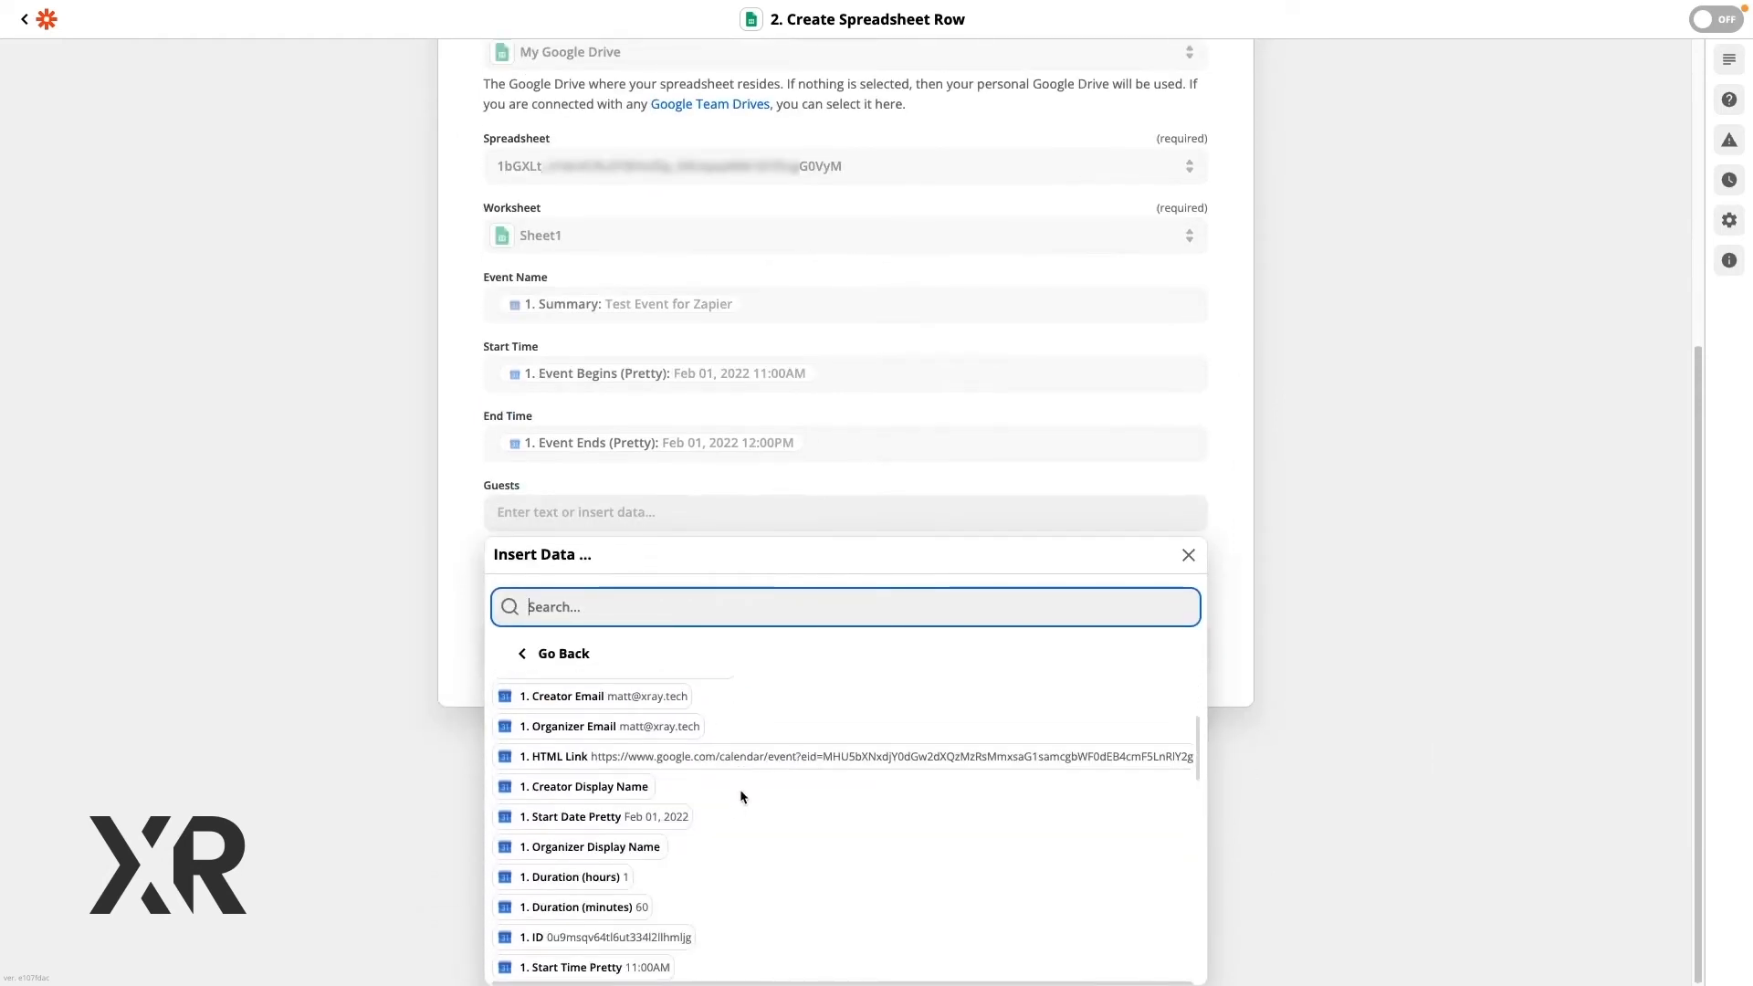
scroll(716, 802, down, 2)
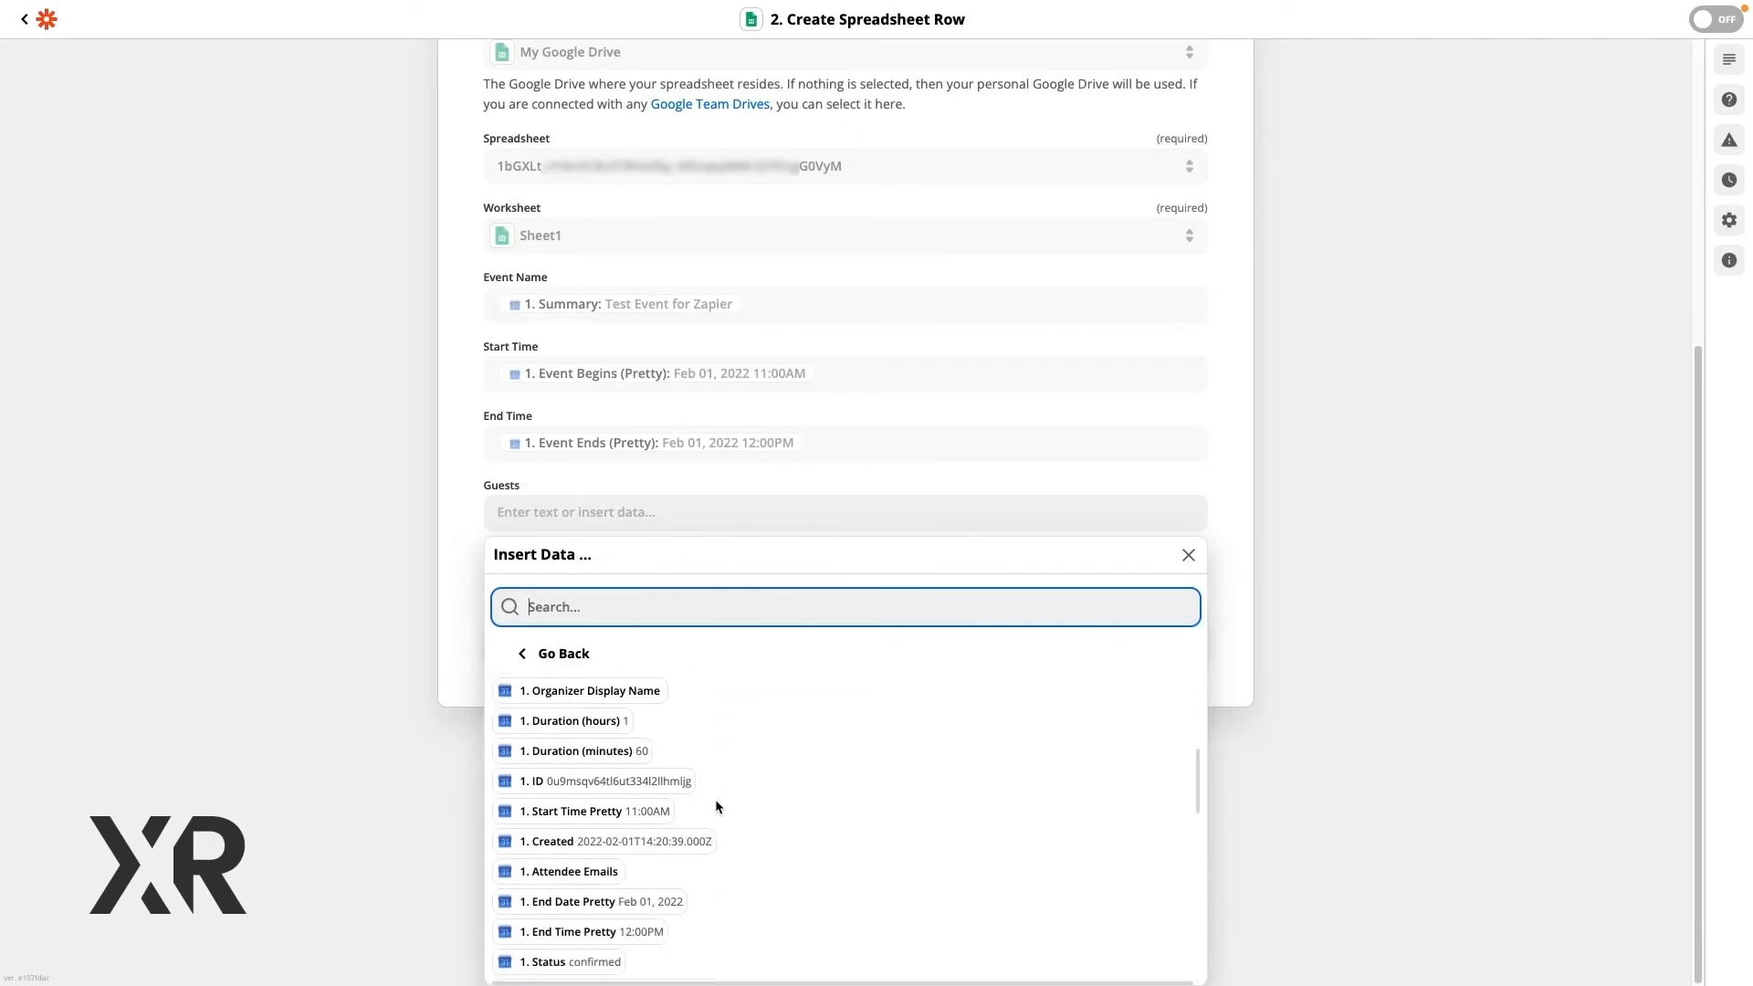
scroll(714, 798, down, 1)
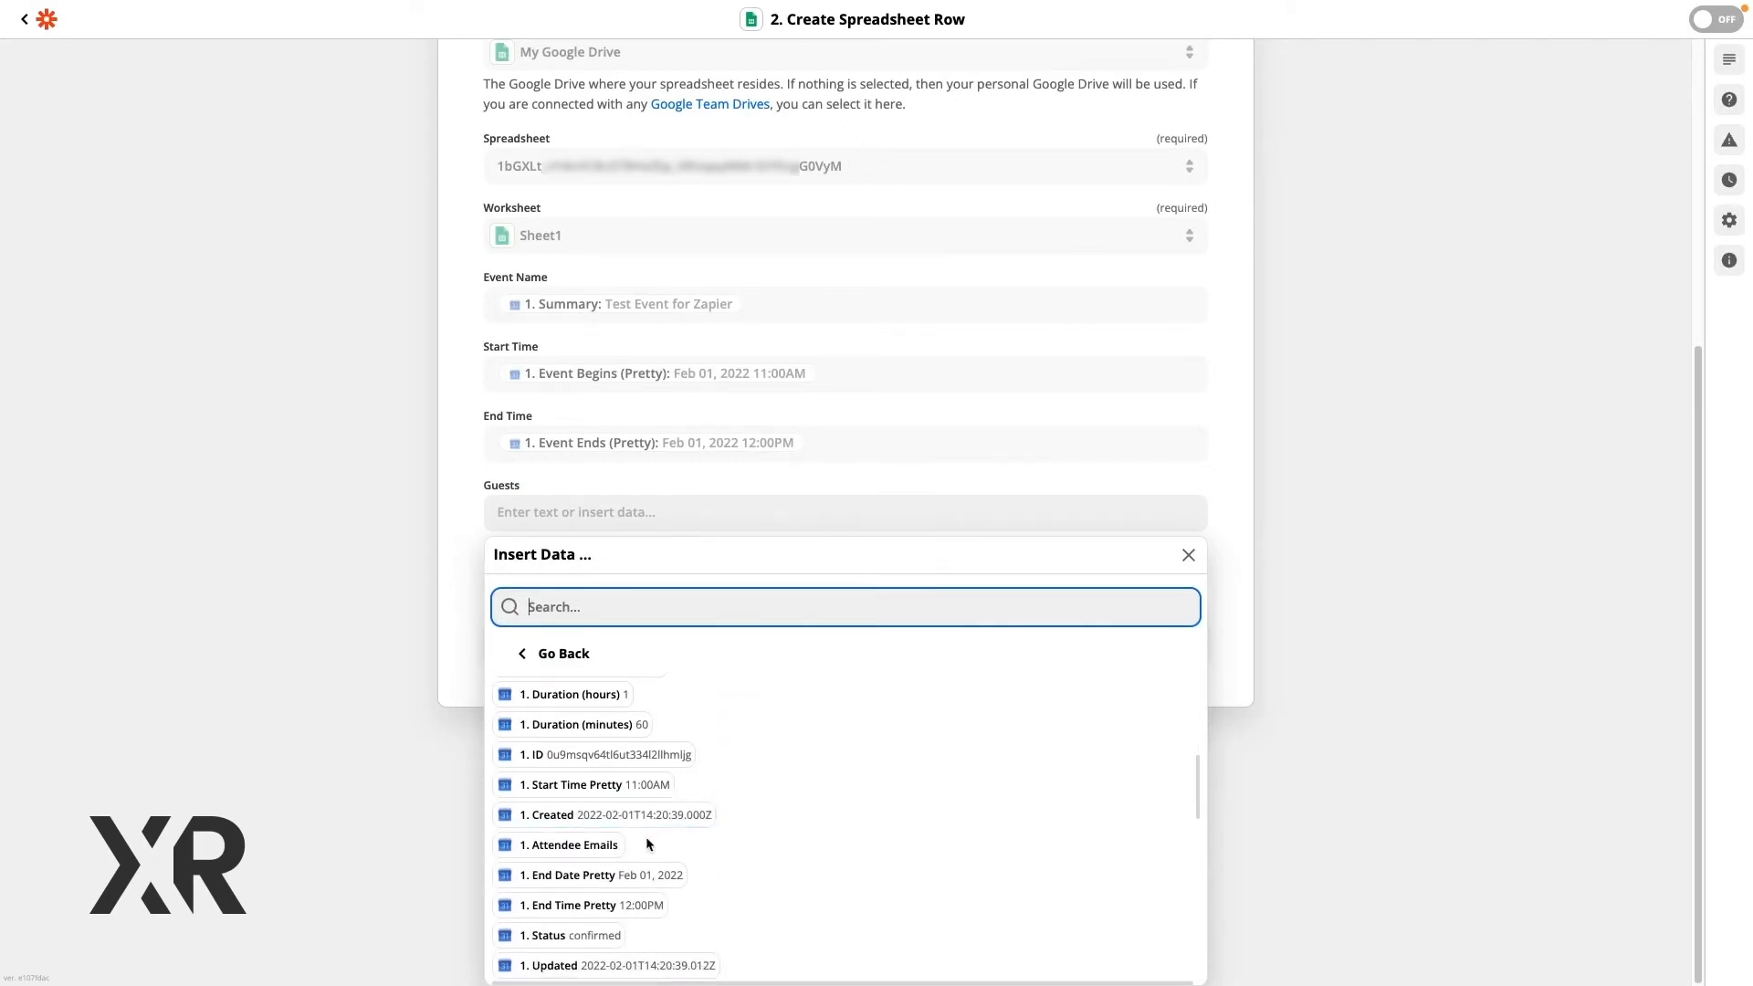
click(607, 852)
click(351, 711)
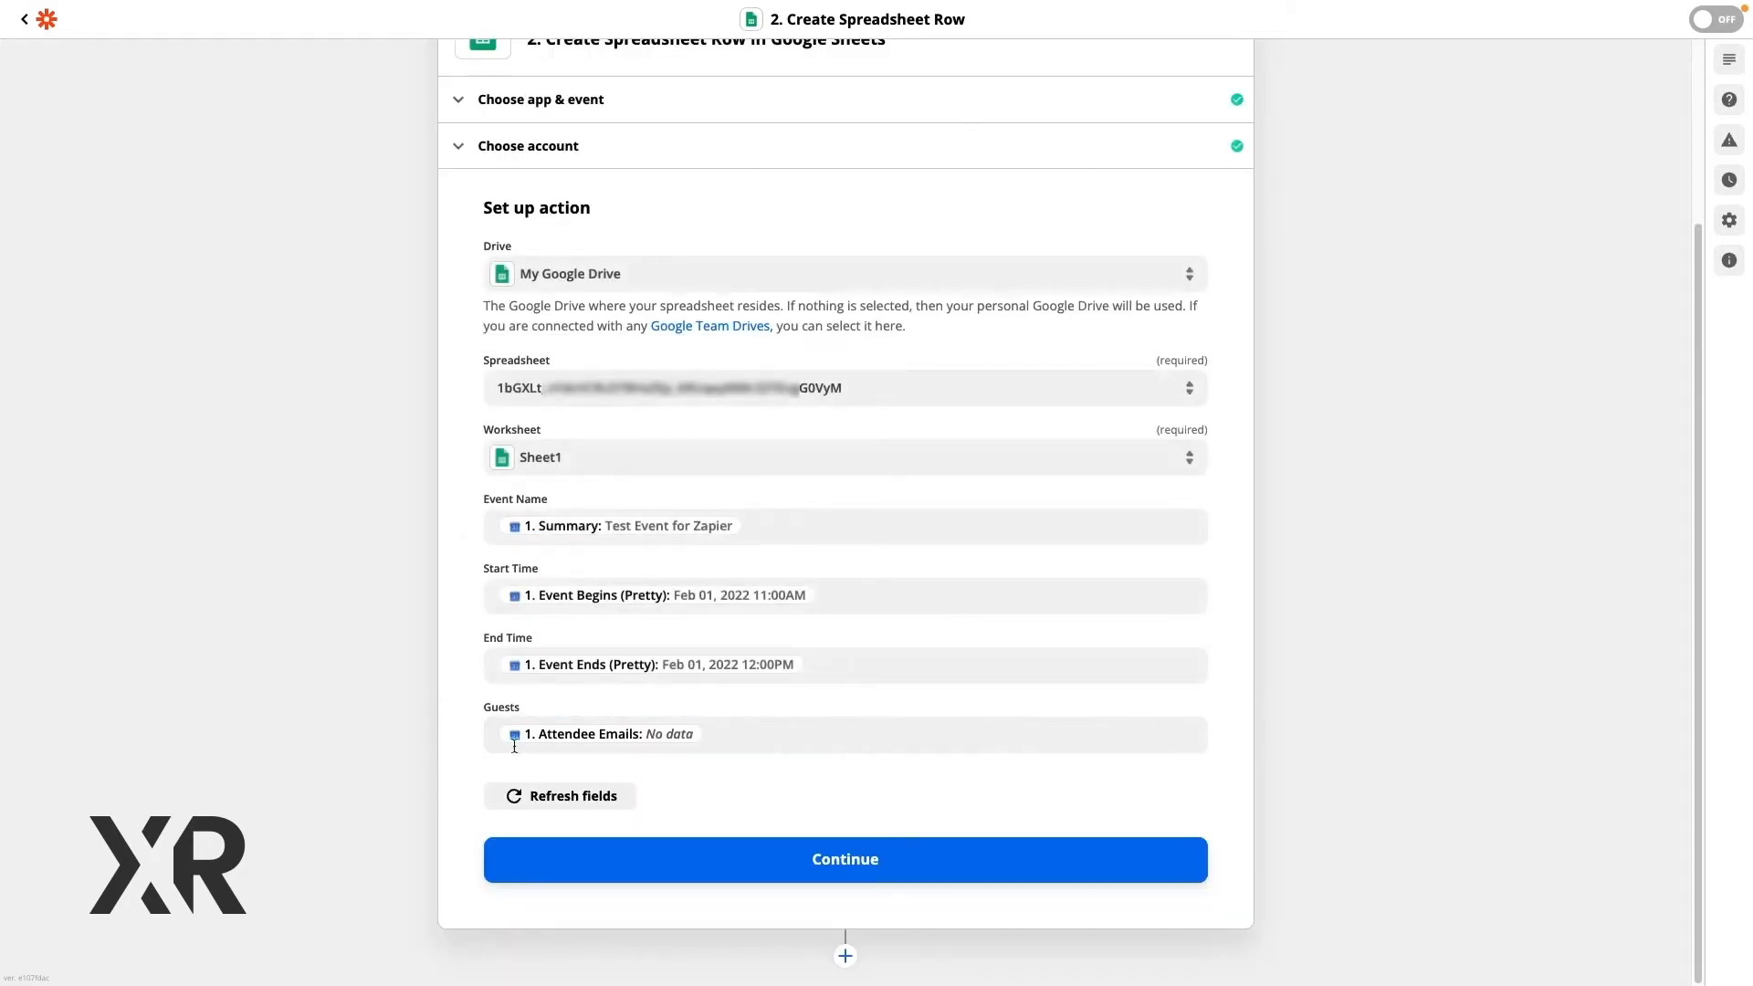
Finish the action setup and run Test & Review to send a sample row to the spreadsheet.
click(971, 863)
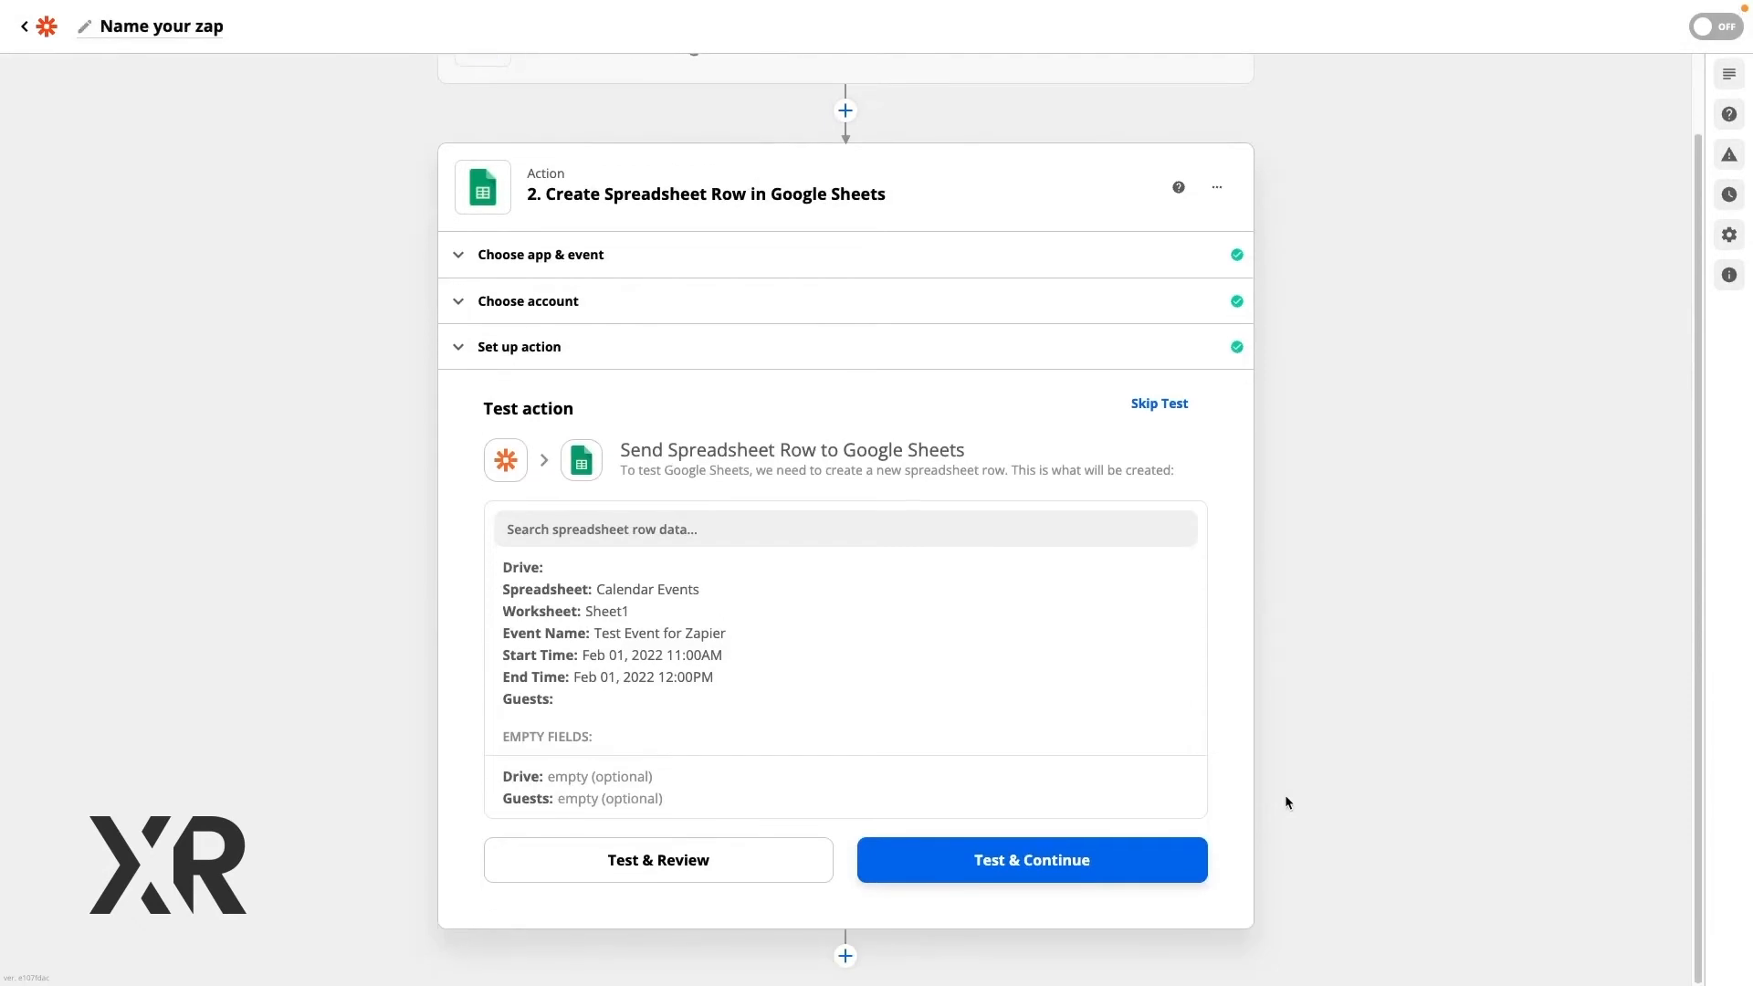
click(804, 867)
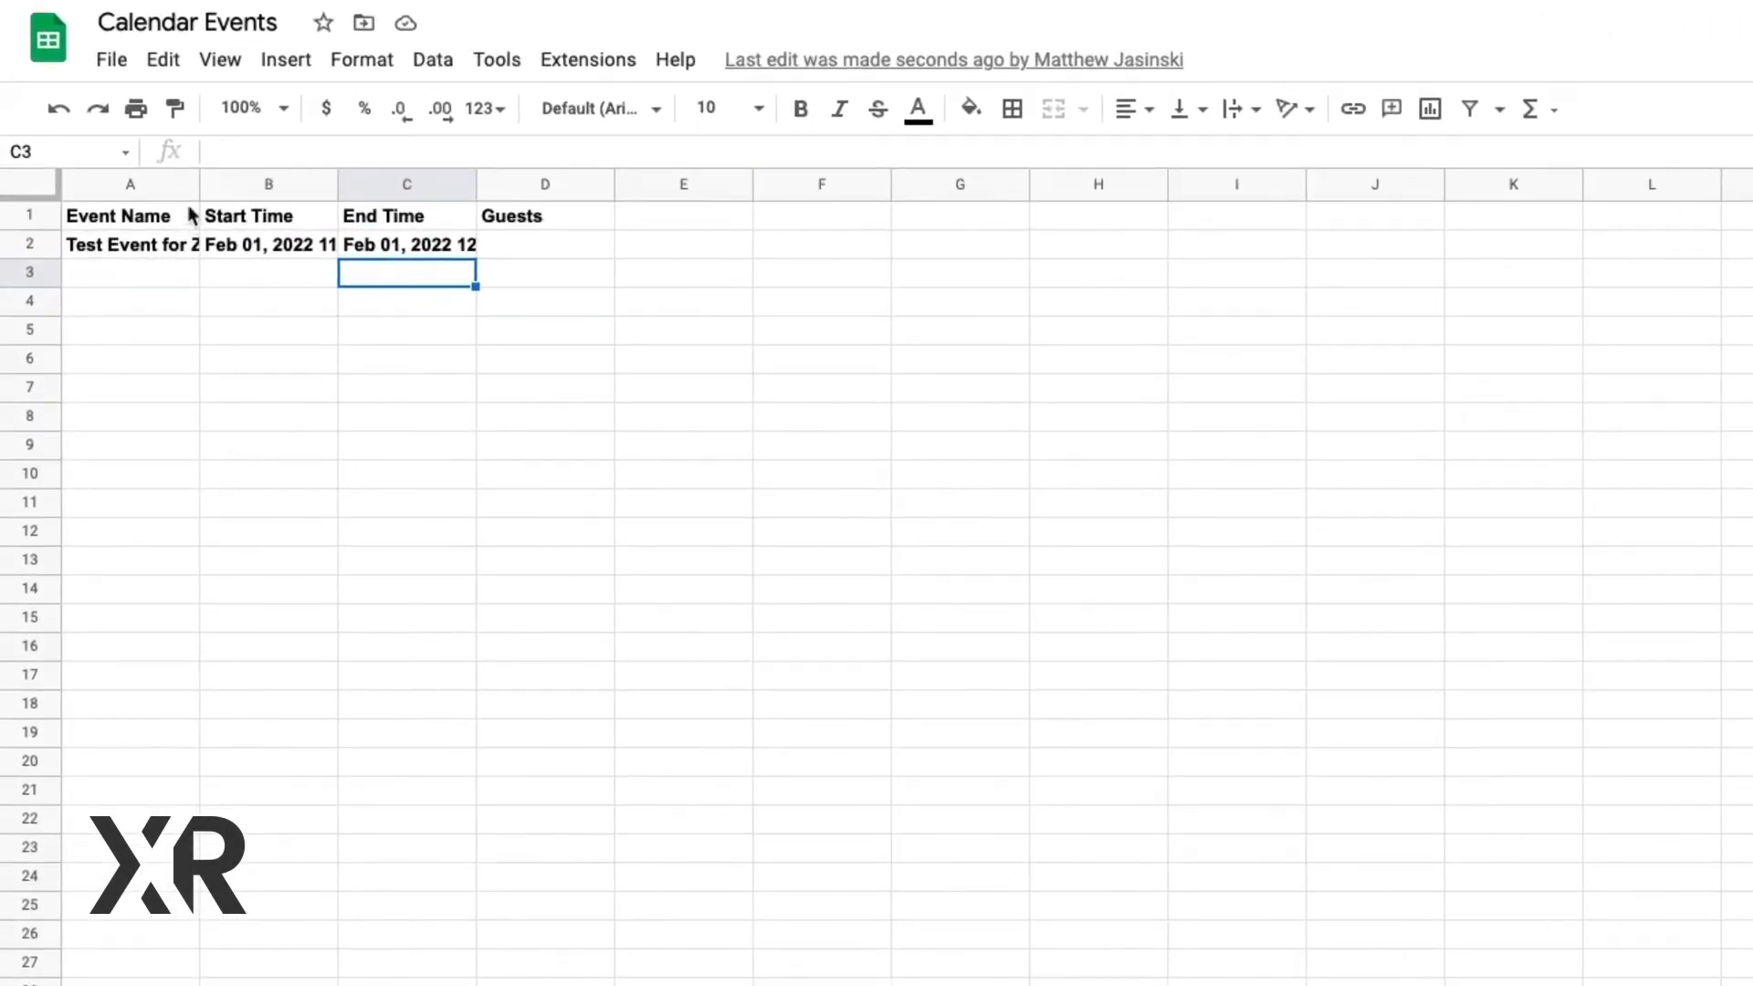
In the Calendar Events sheet in Google Sheets, widen columns A, B and C to fit the text in row 2.
drag(196, 190, 291, 189)
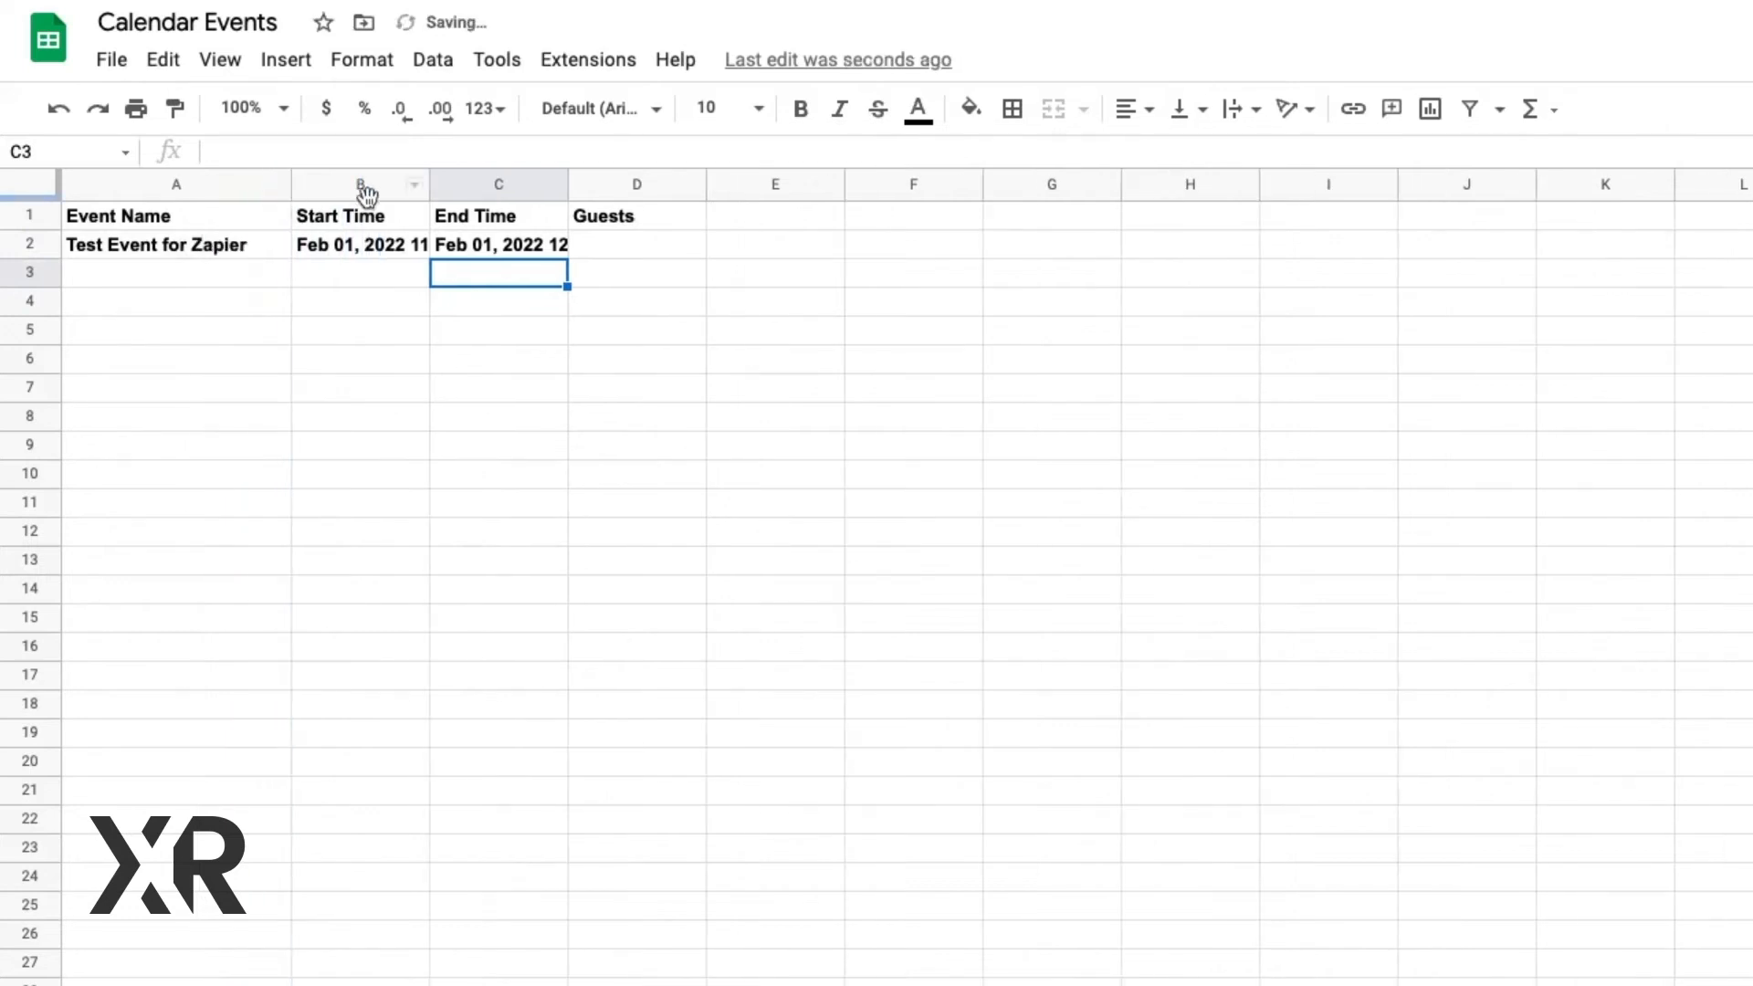
drag(431, 190, 487, 190)
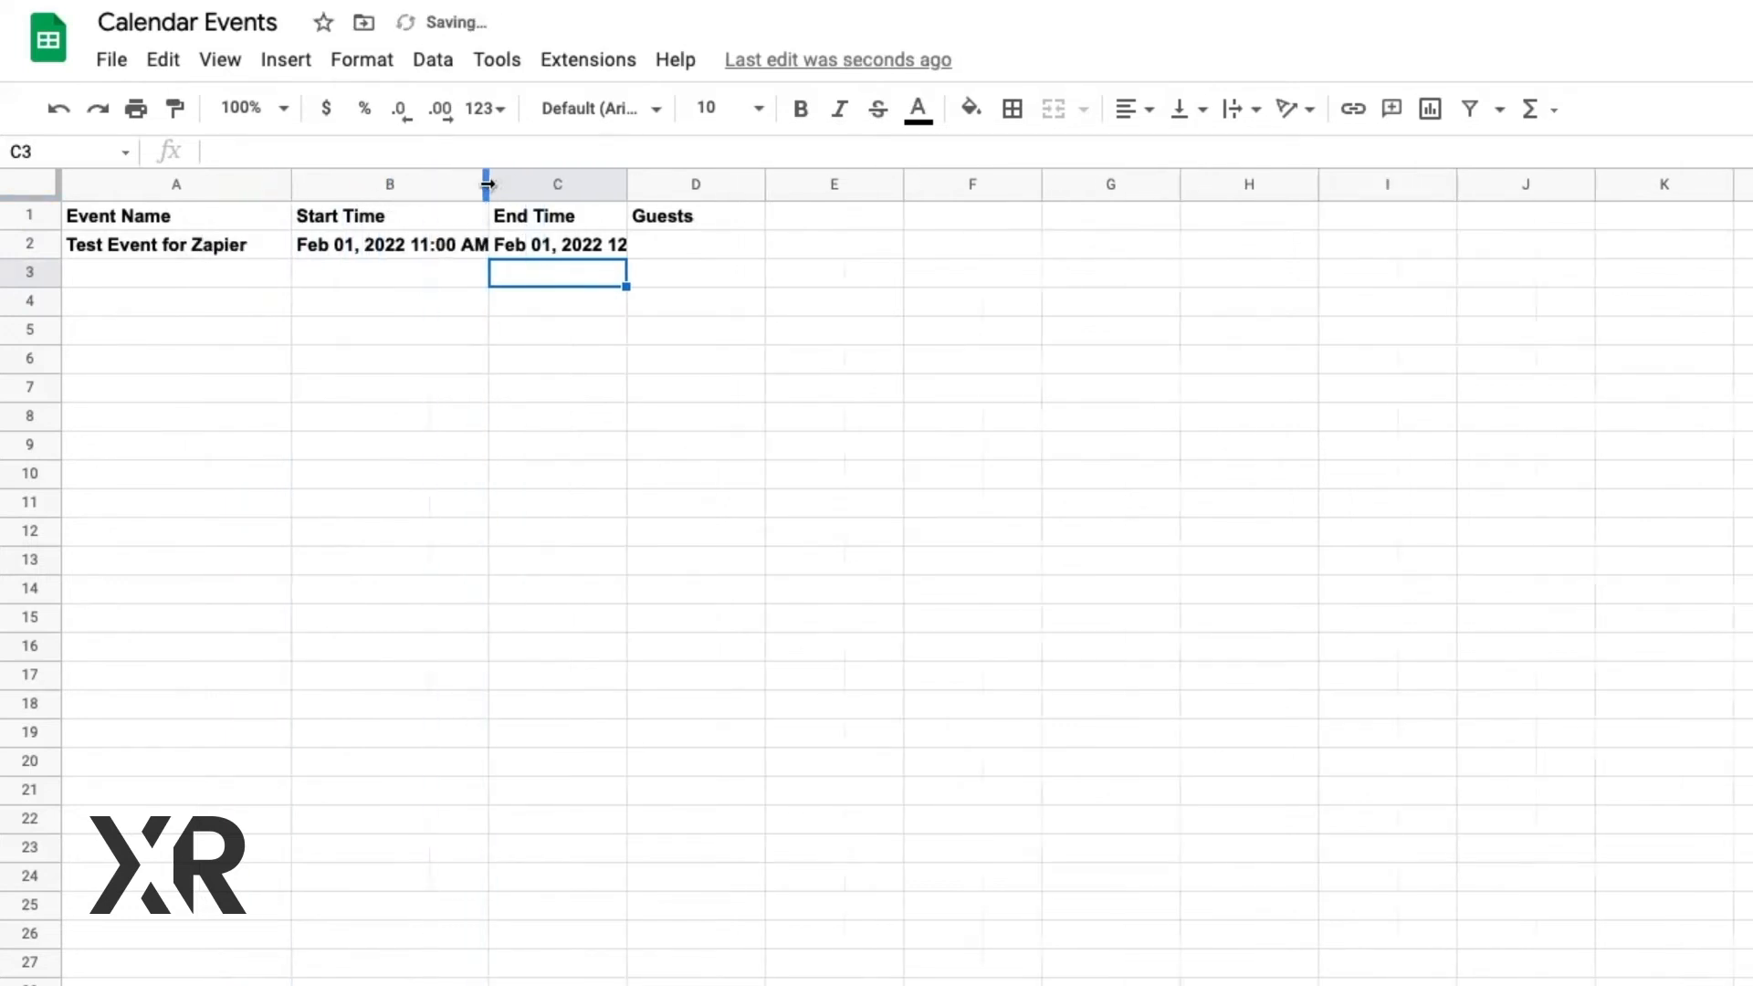
drag(626, 183, 673, 185)
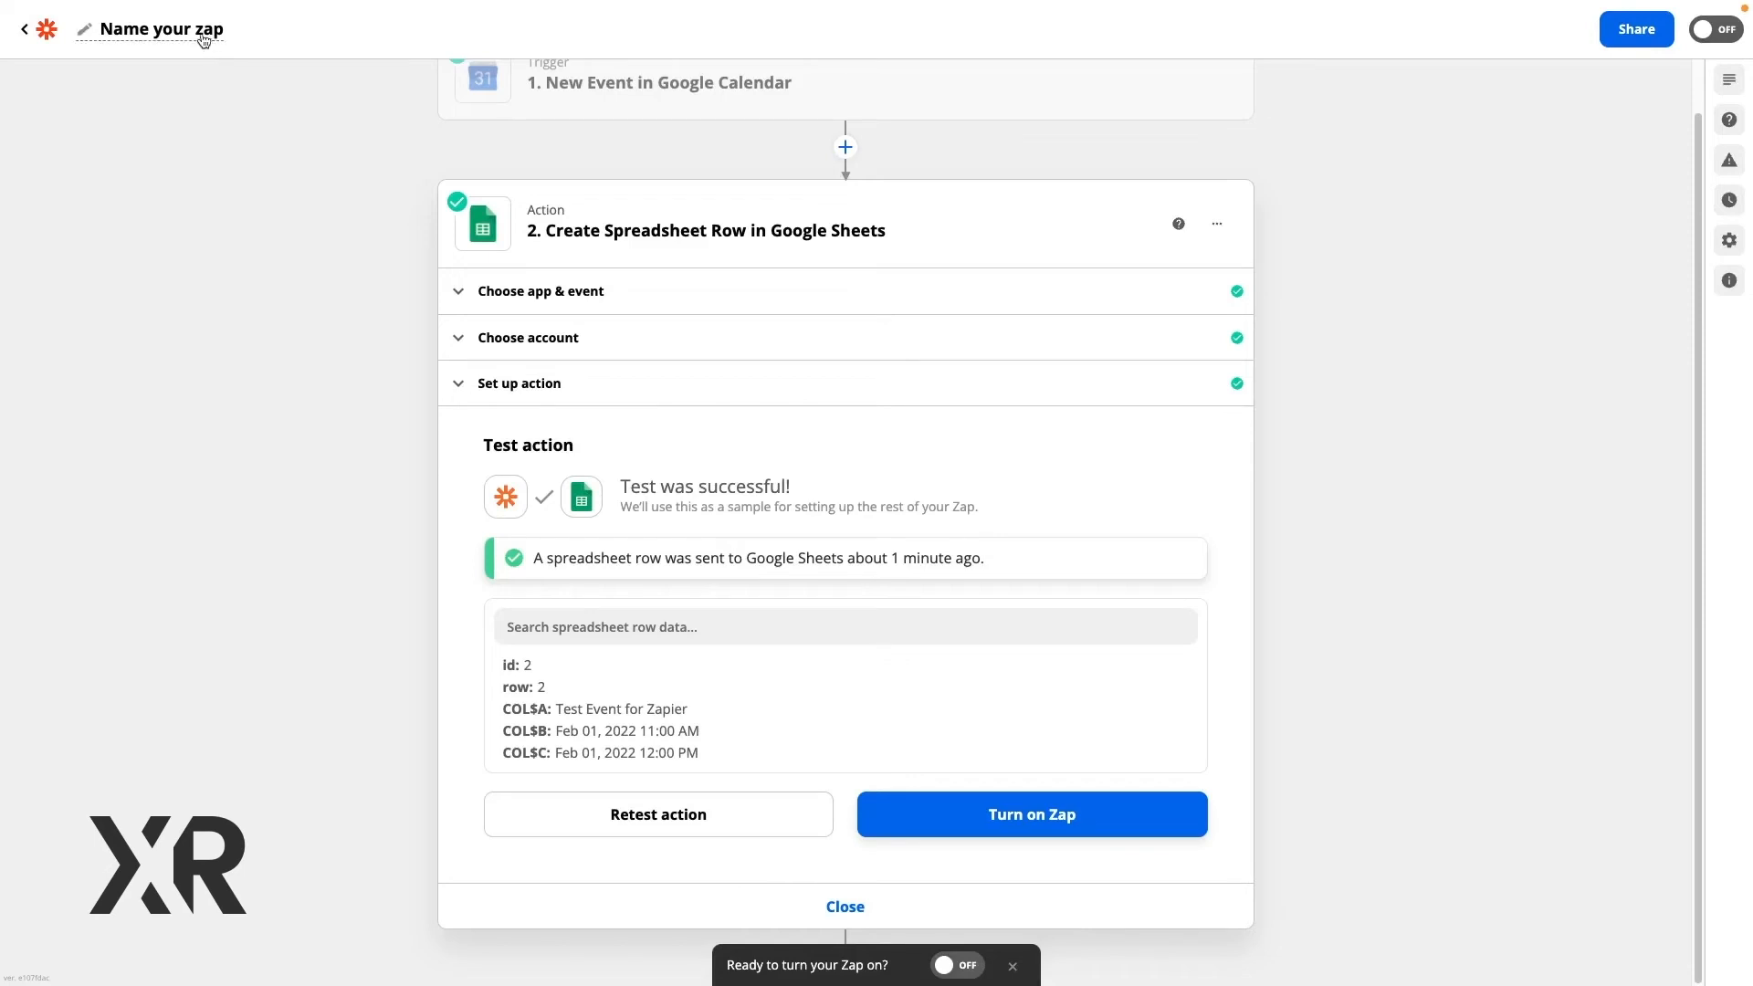
Back in Zapier, name the Zap "Tutorial: Your First Zap (Calendar to Sheets)" and turn it on.
click(203, 41)
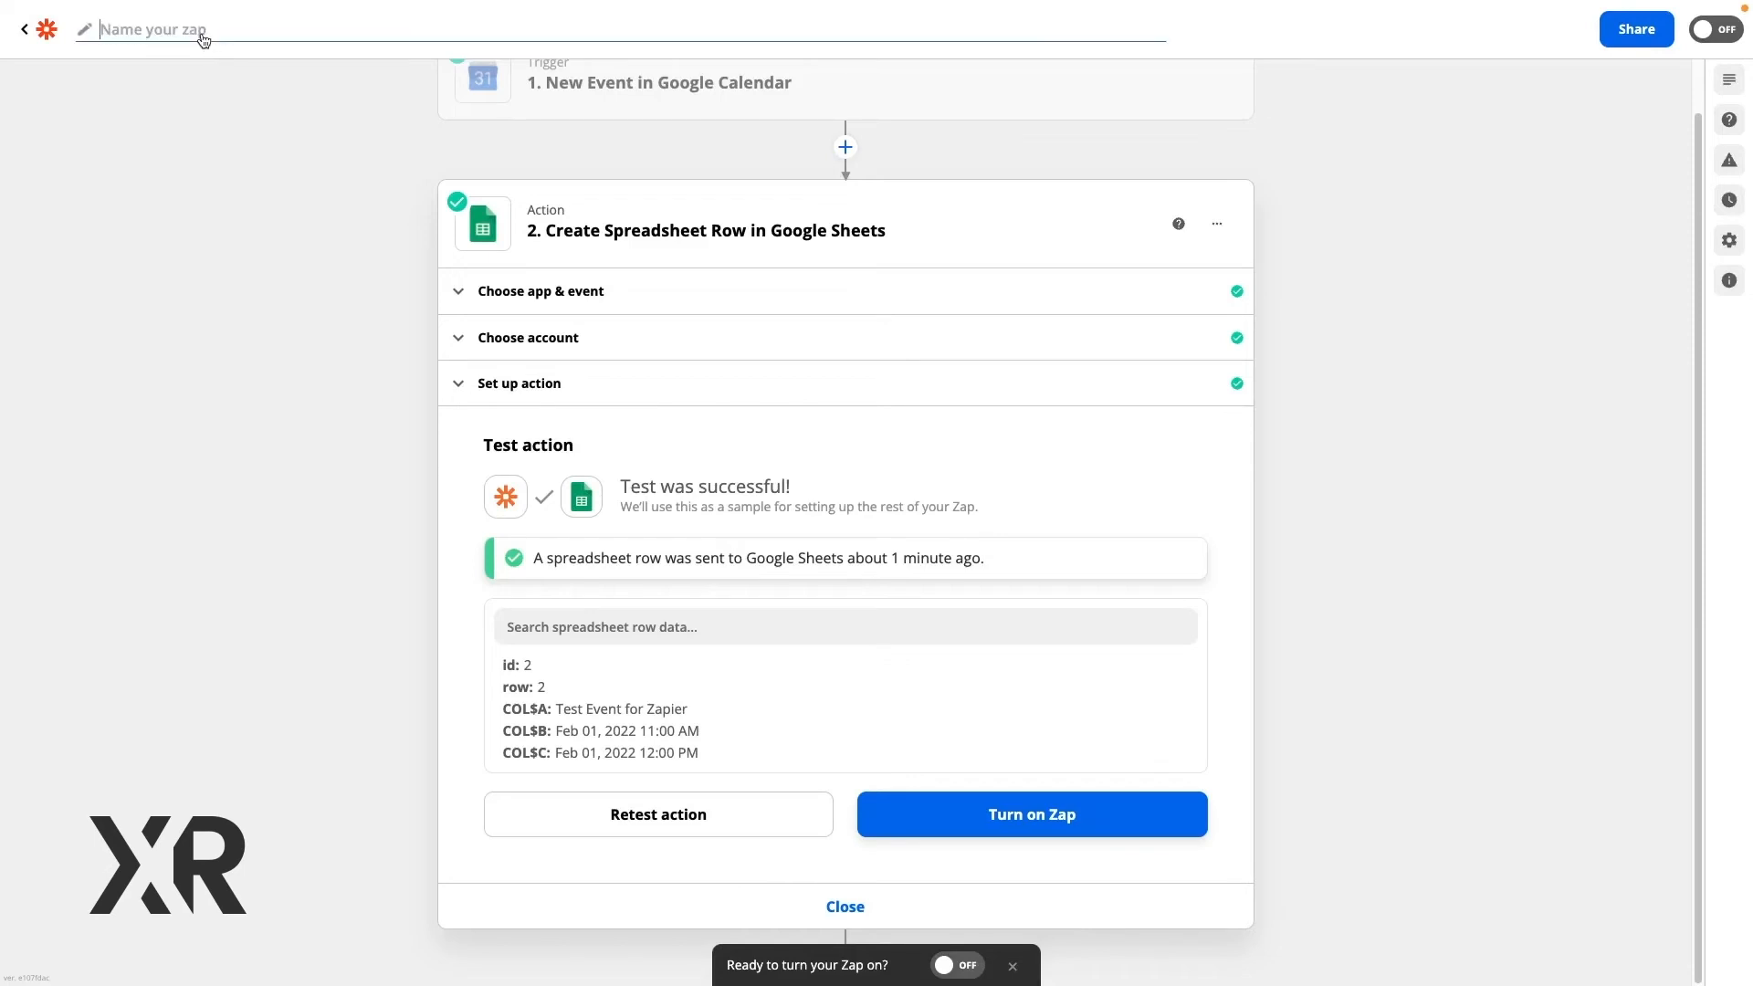
text(Tutorial: You)
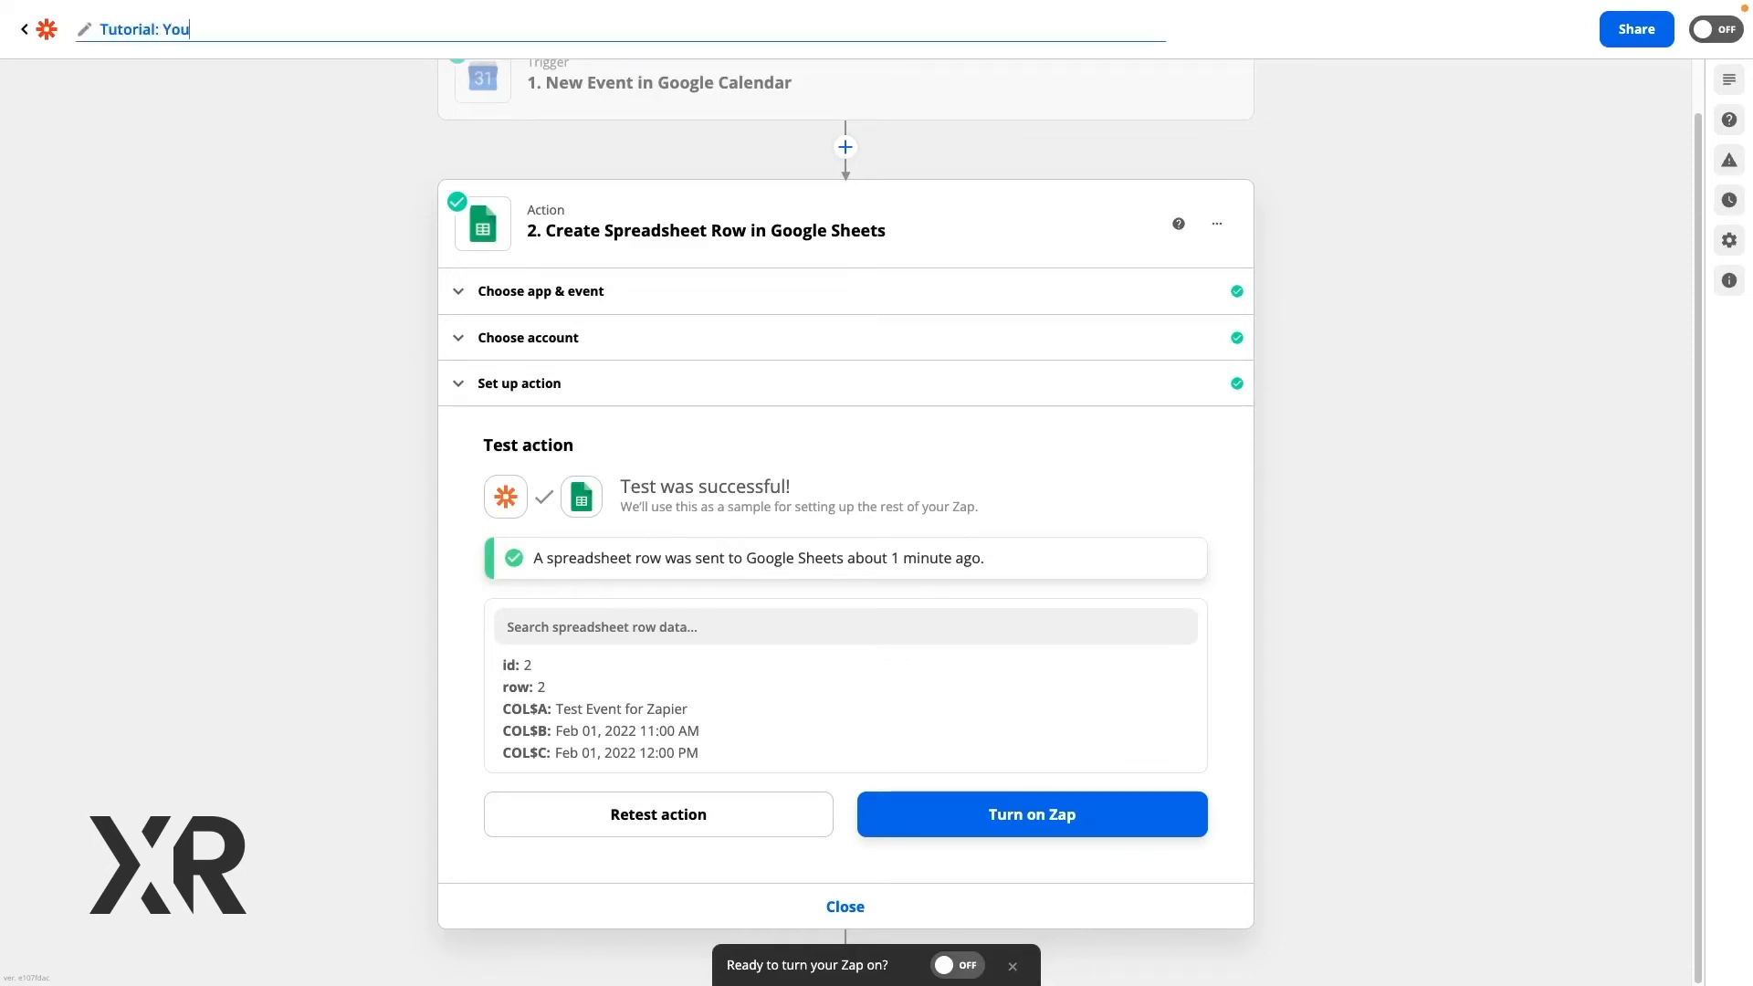
text(r First Zap (Calendar to Sheets)
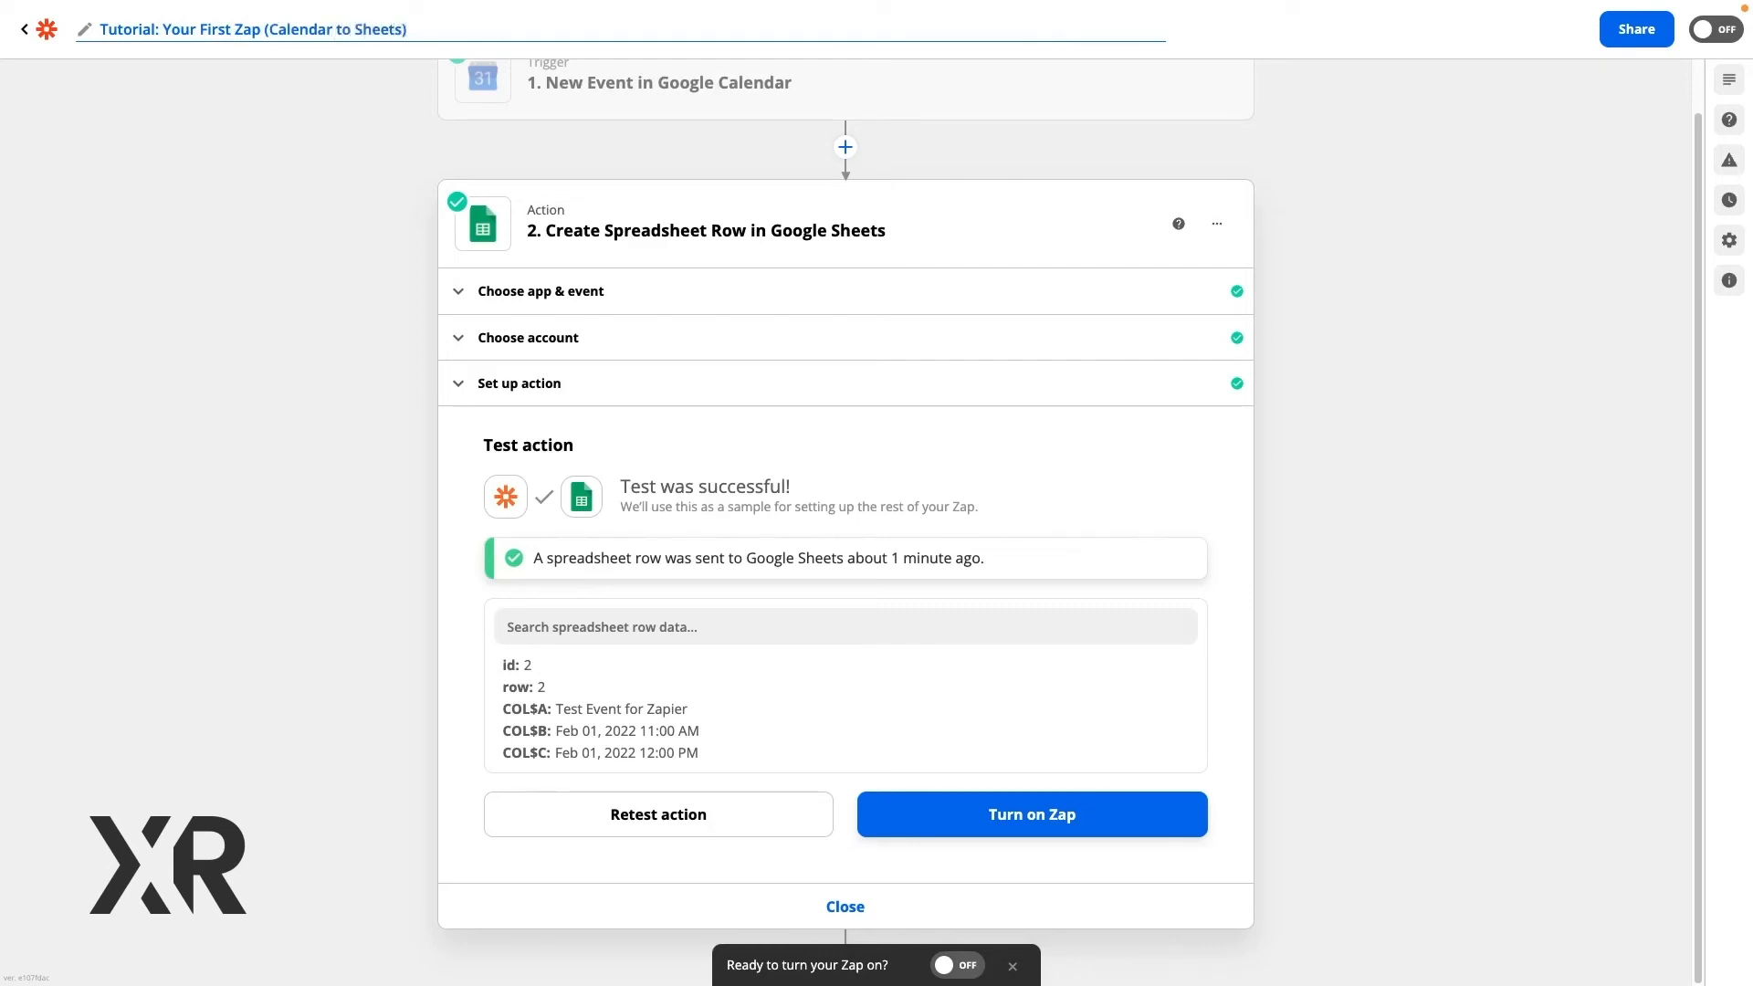
click(152, 227)
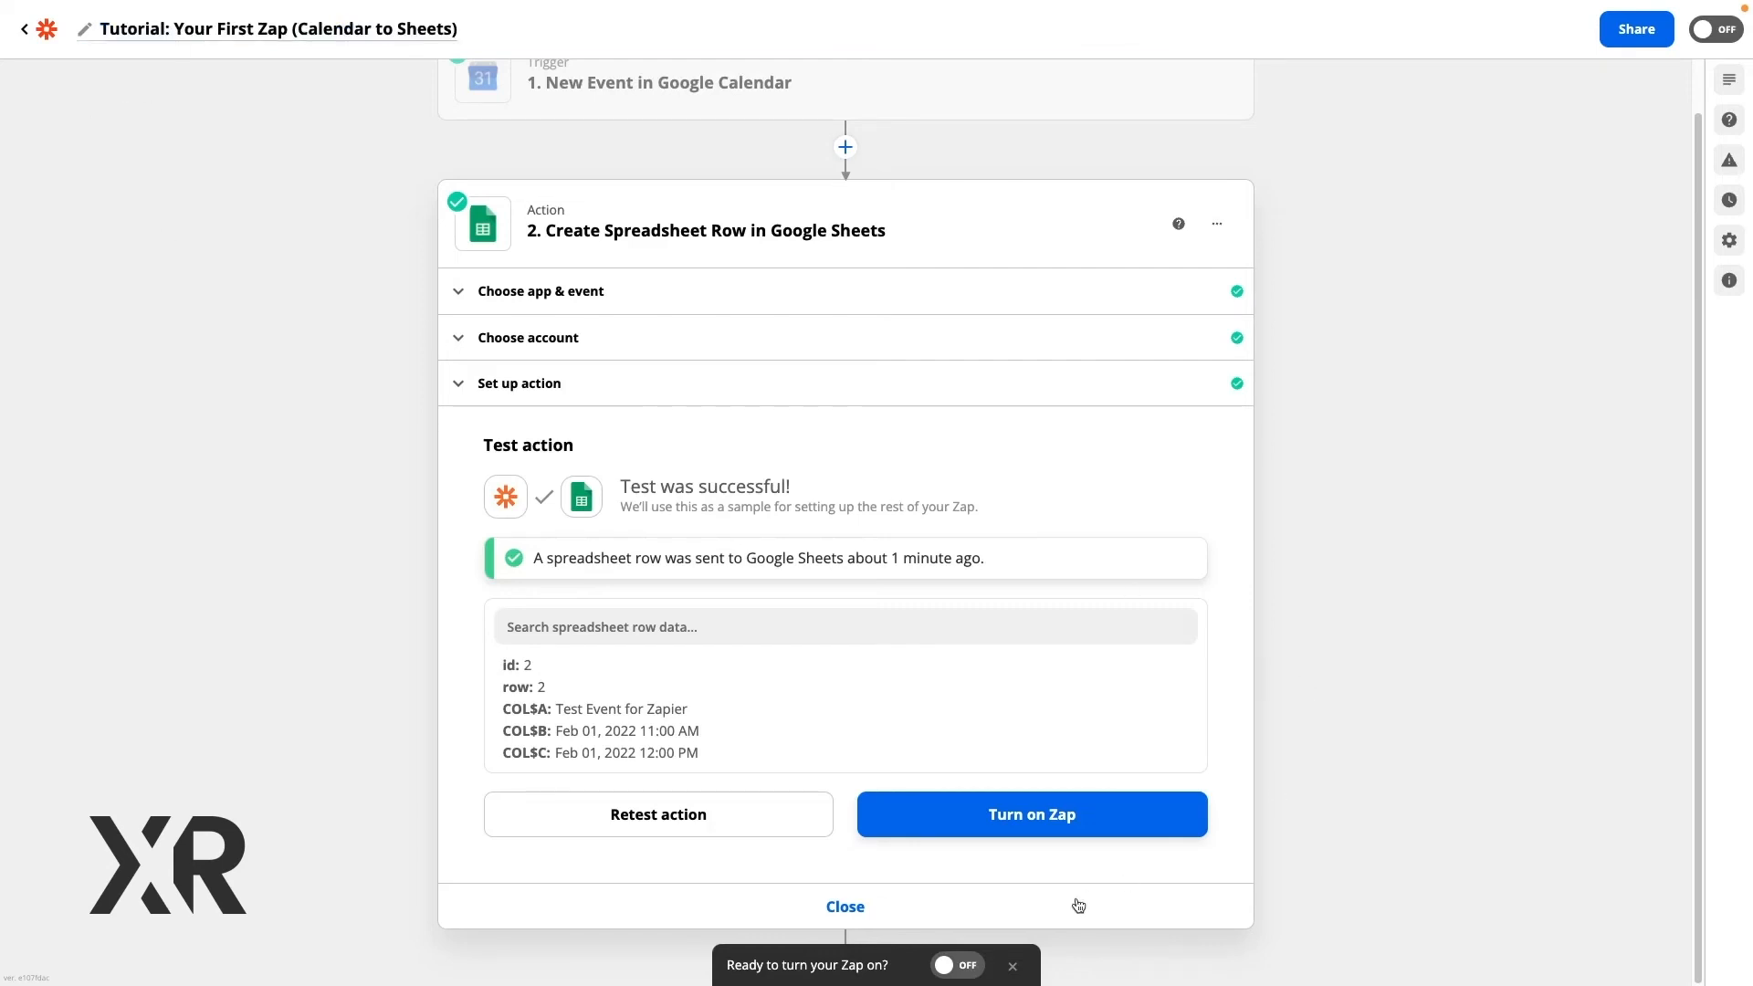
click(973, 966)
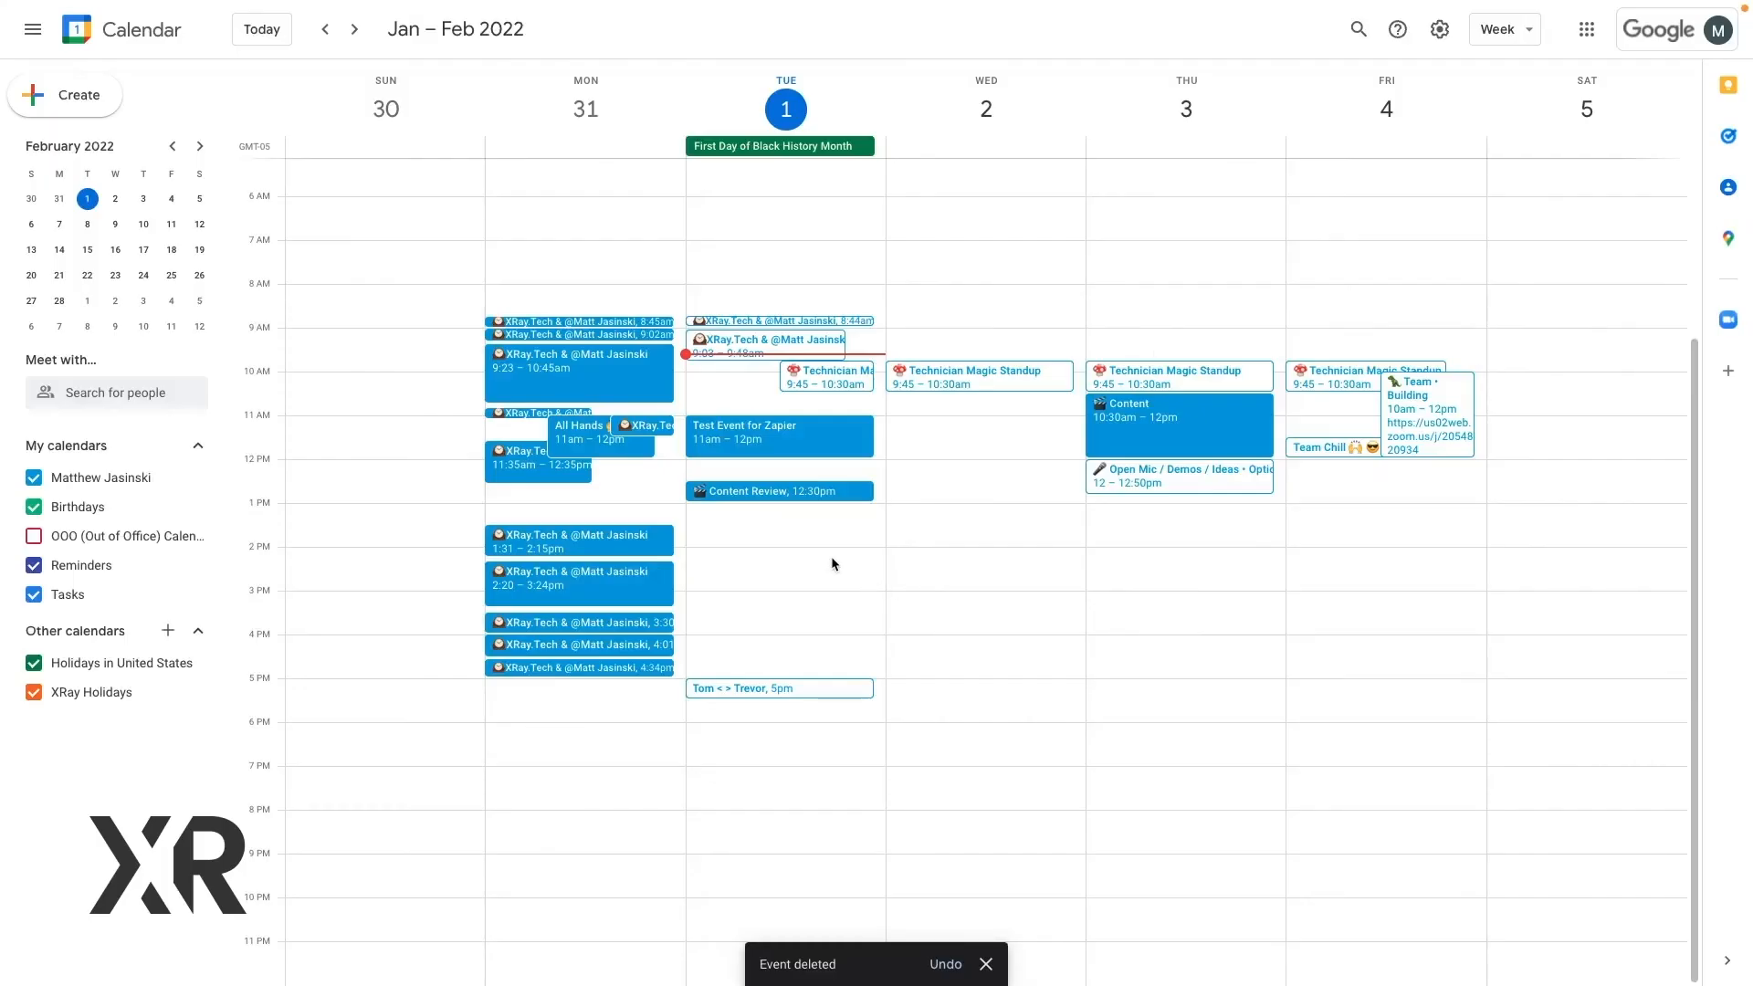
In Google Calendar, create "Test Event for Zapier 2" on February 1, 2:00–3:00pm, with the XRay robot as guest, and save without sending invitations.
click(830, 562)
text(Test Event for Zapier 2)
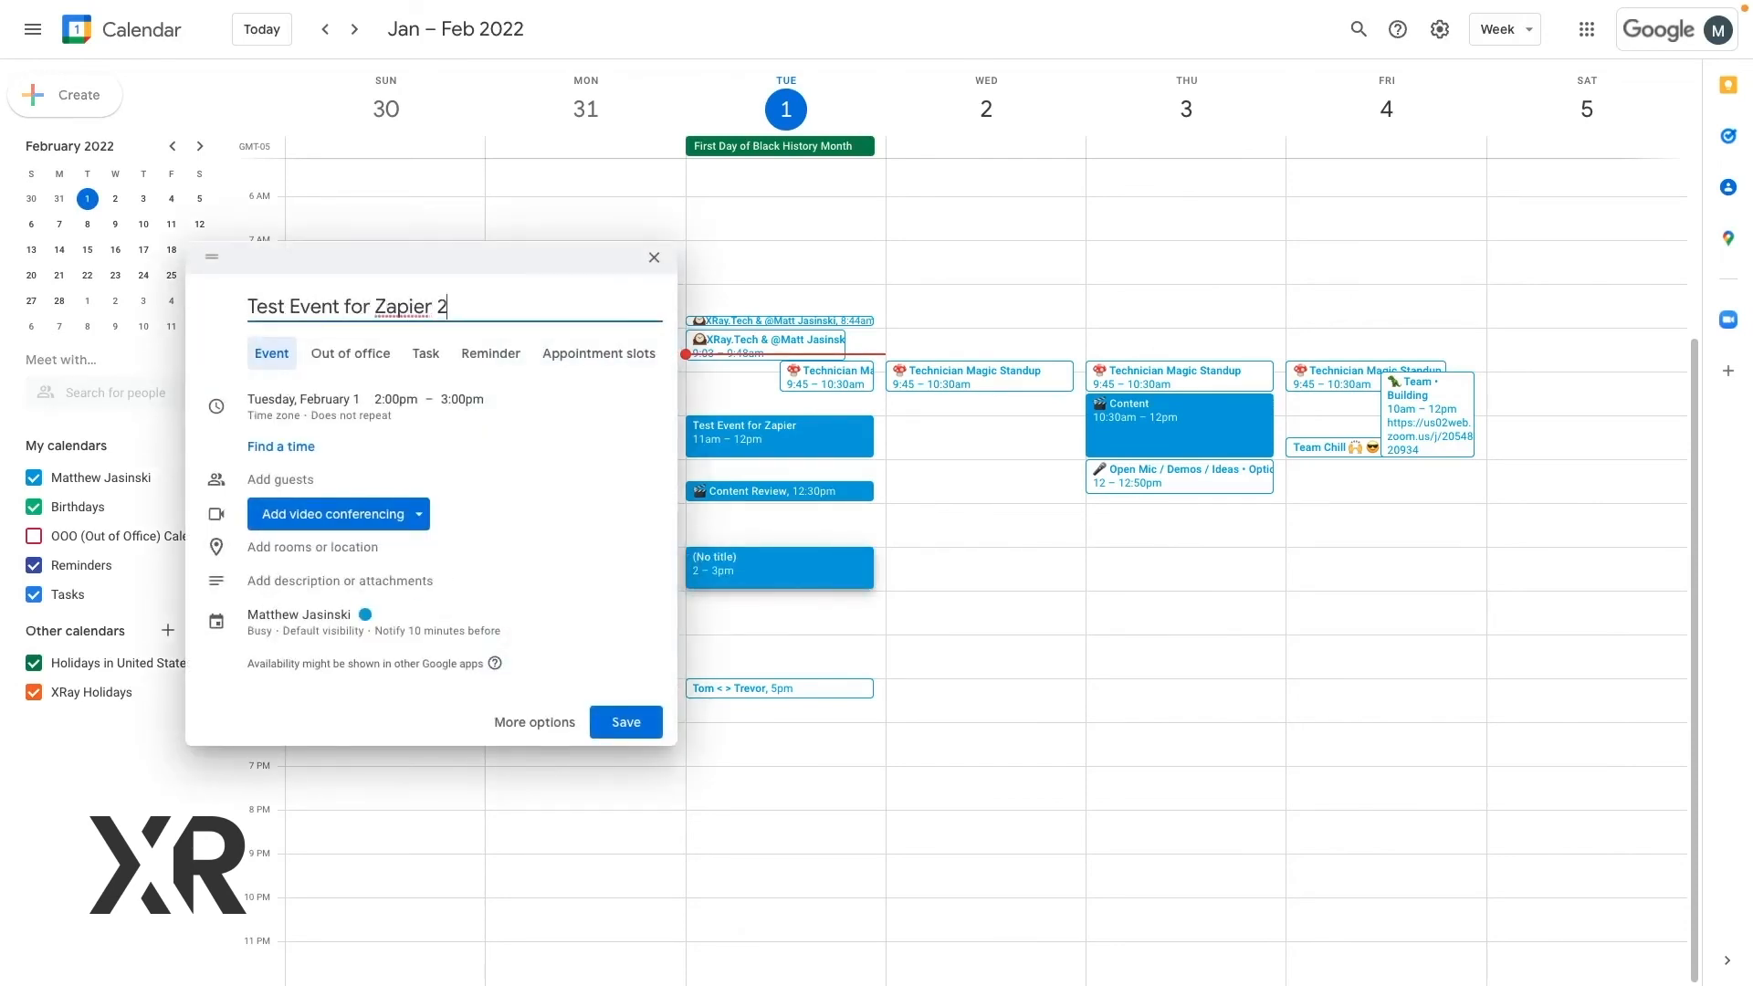
click(334, 479)
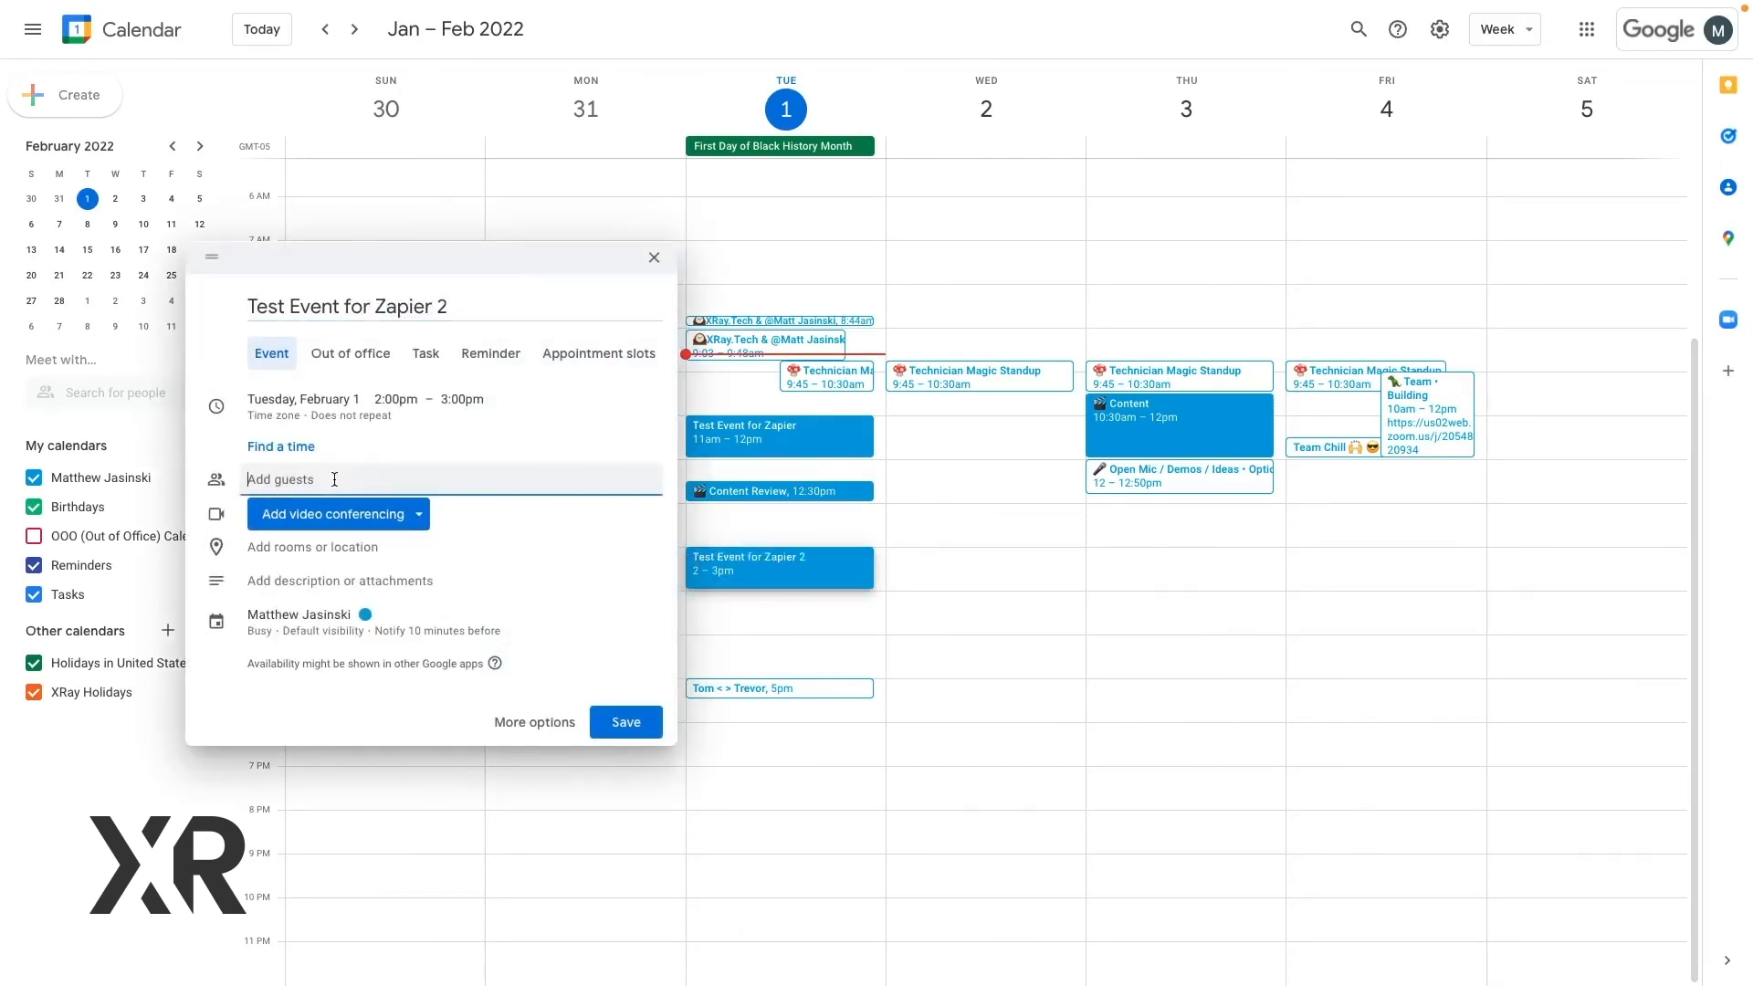
text(robots)
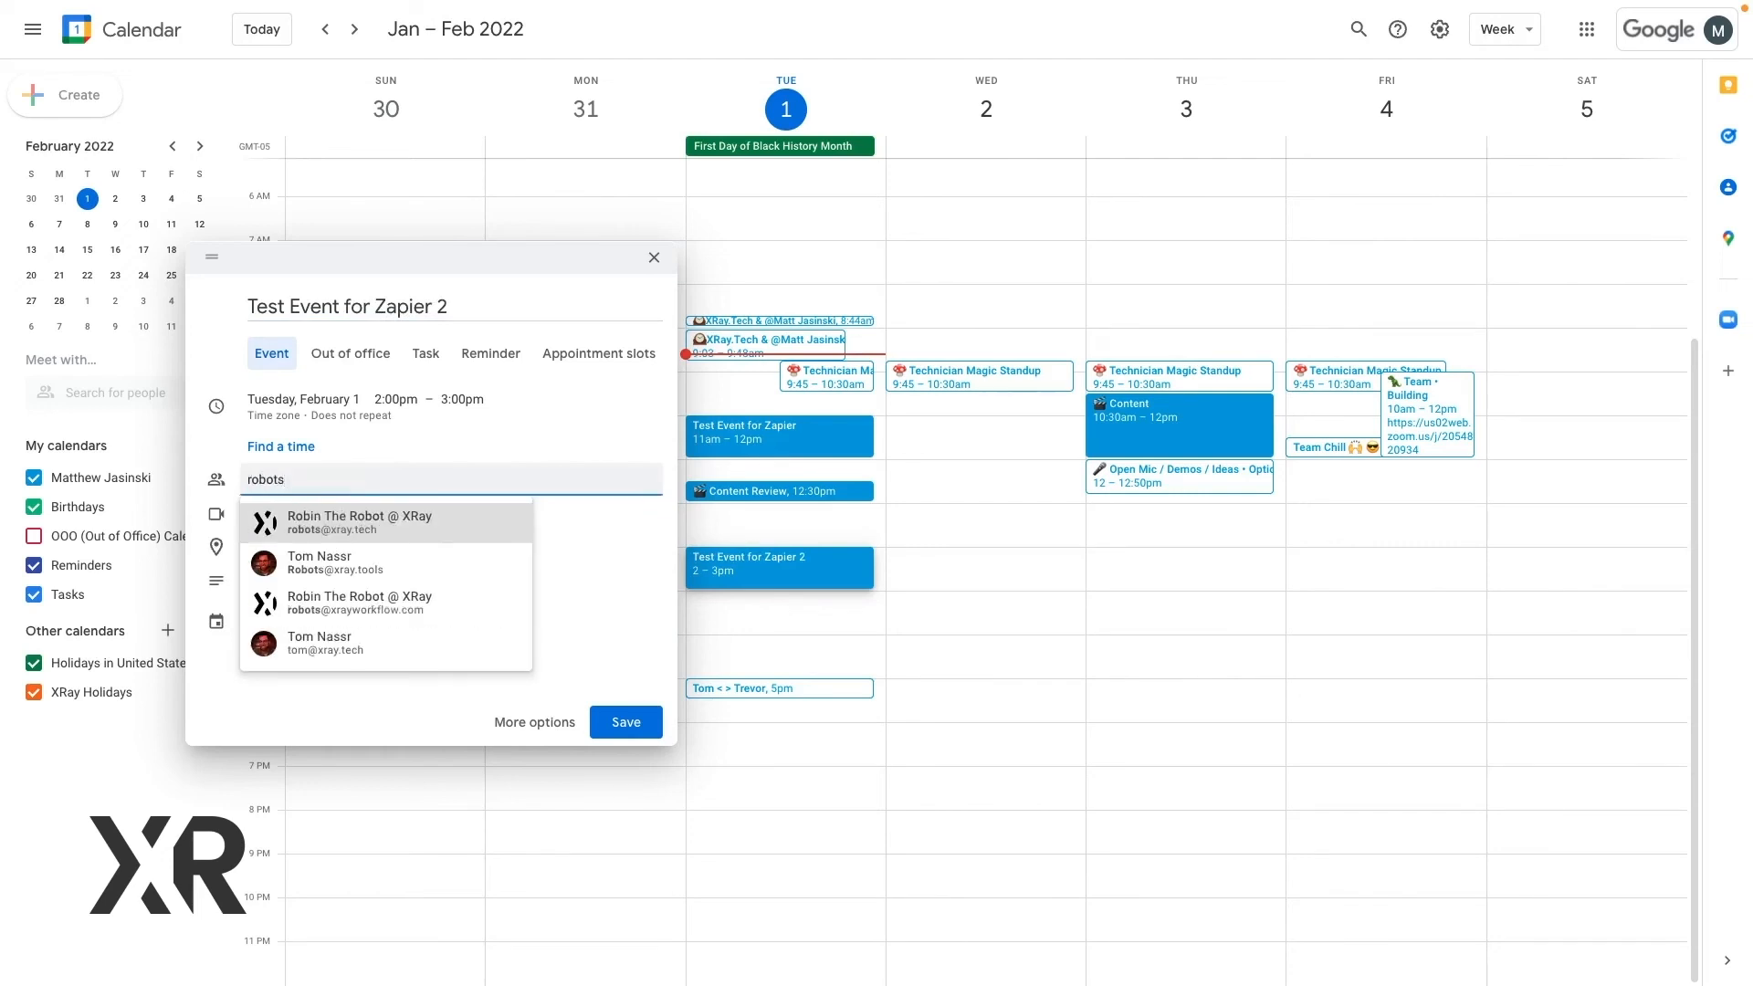
click(314, 521)
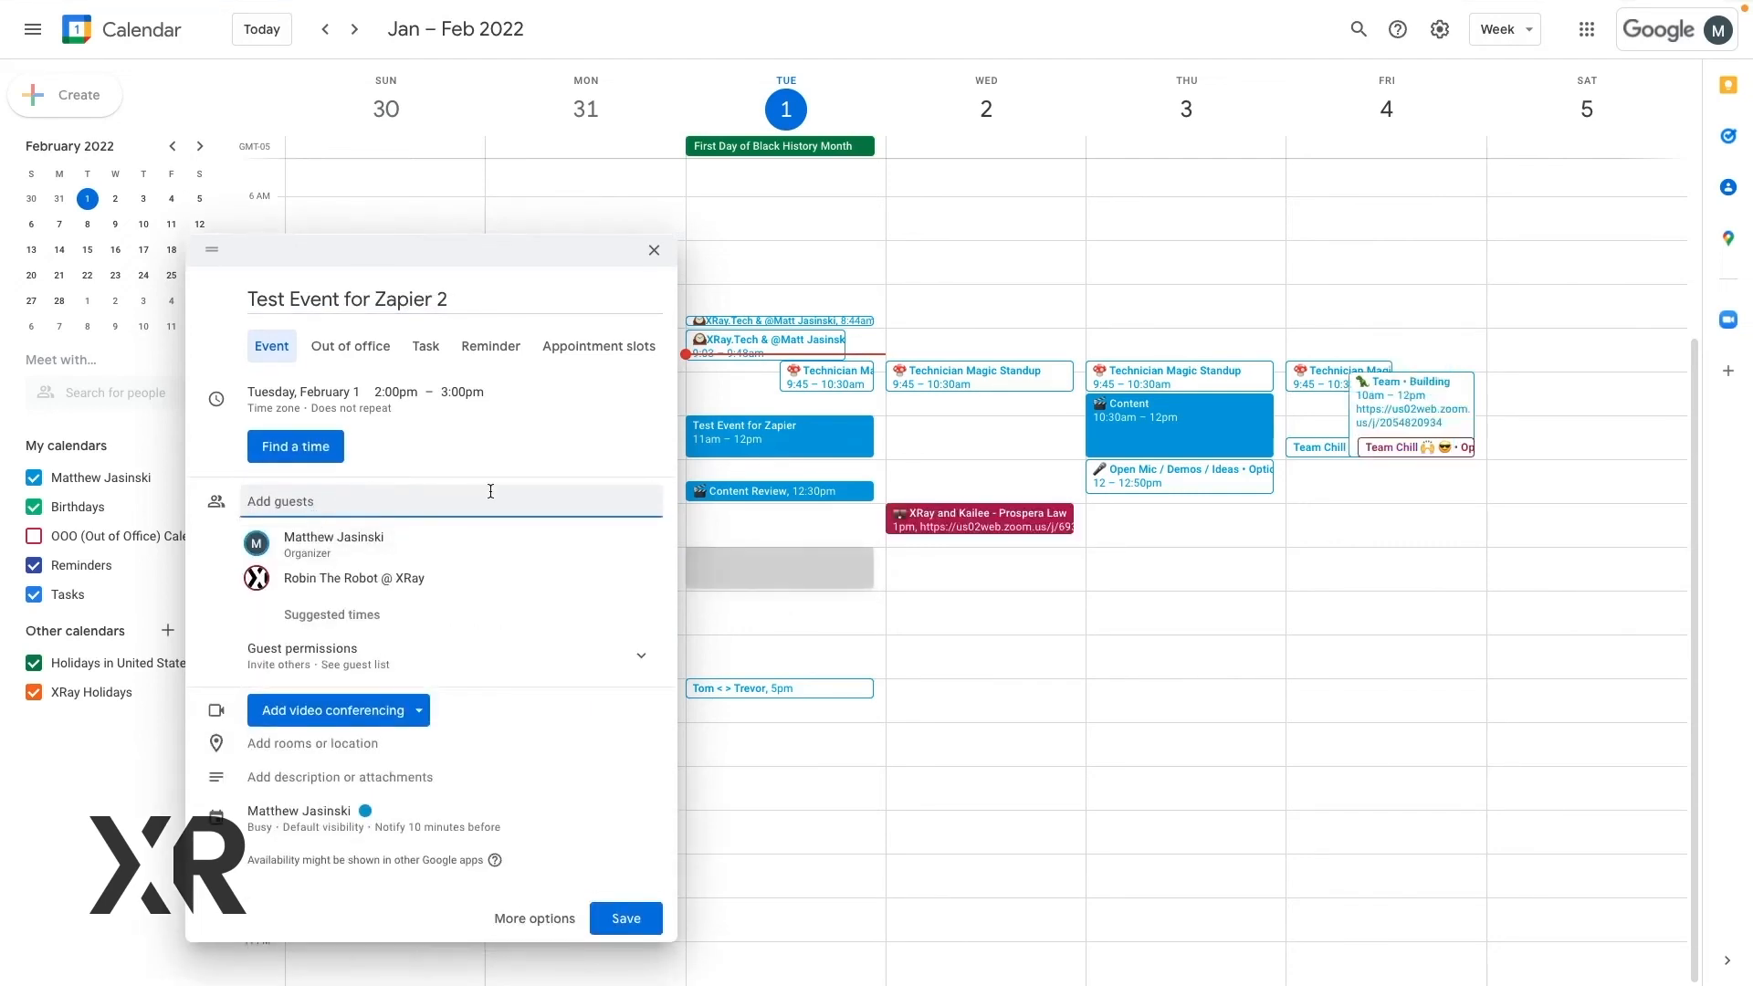
click(653, 925)
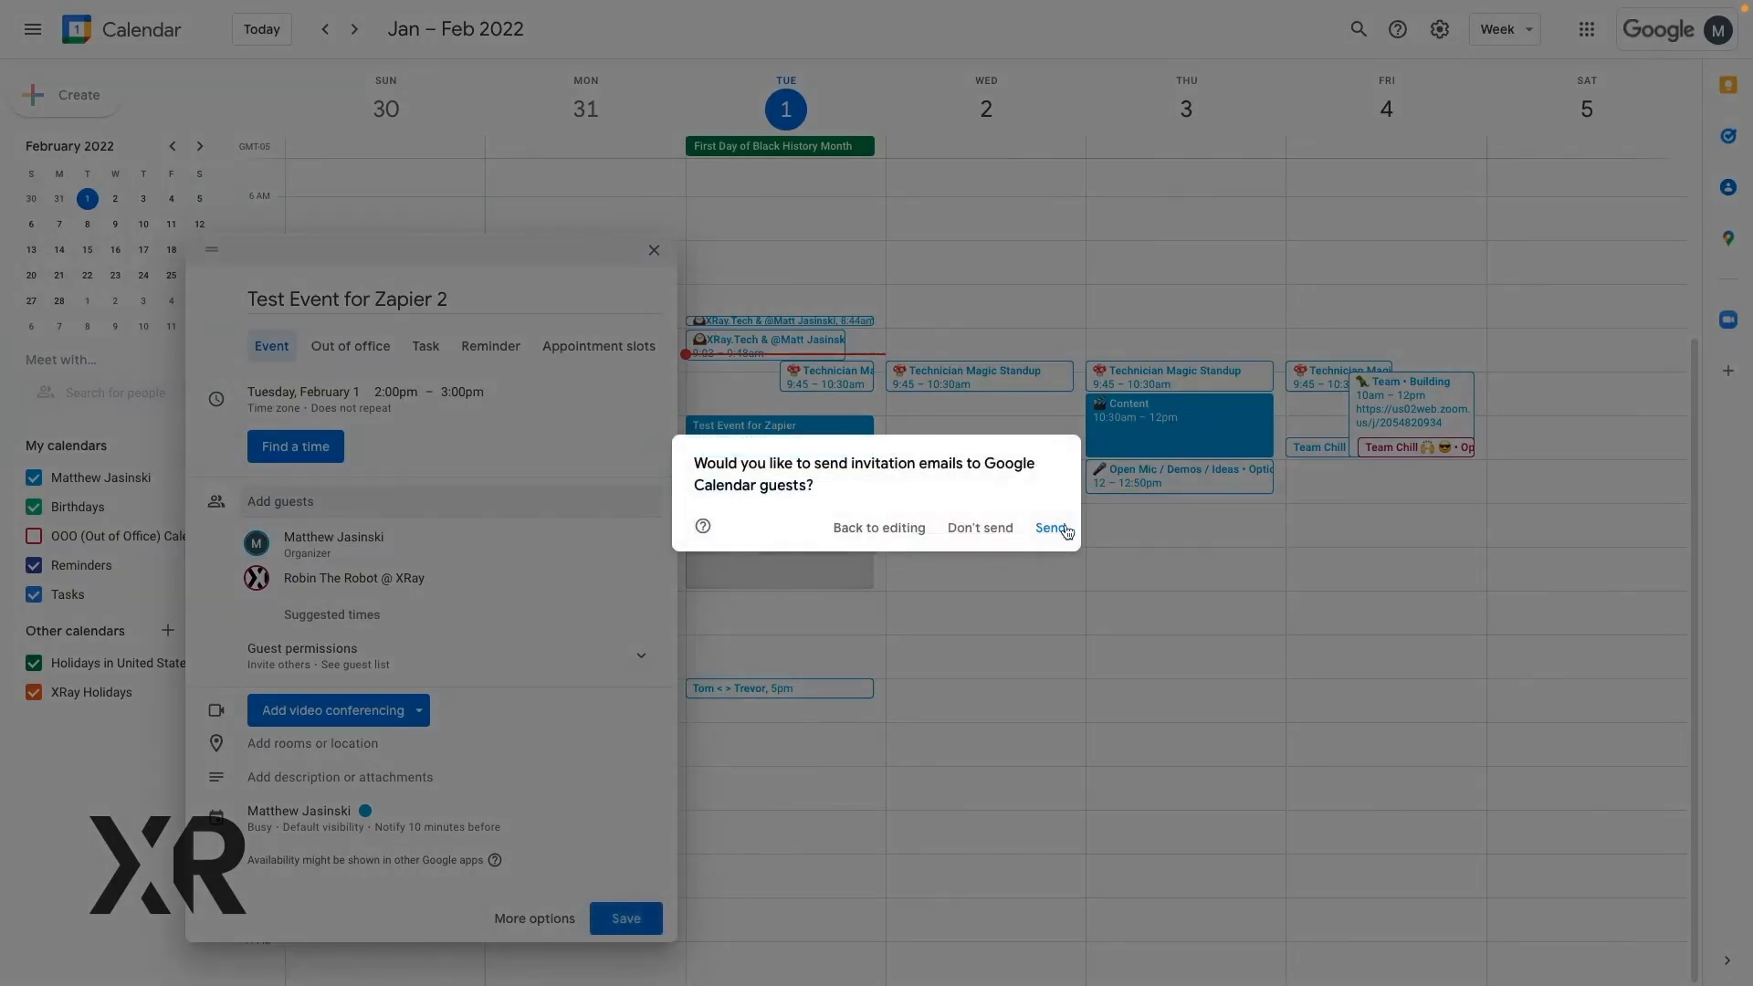
click(997, 532)
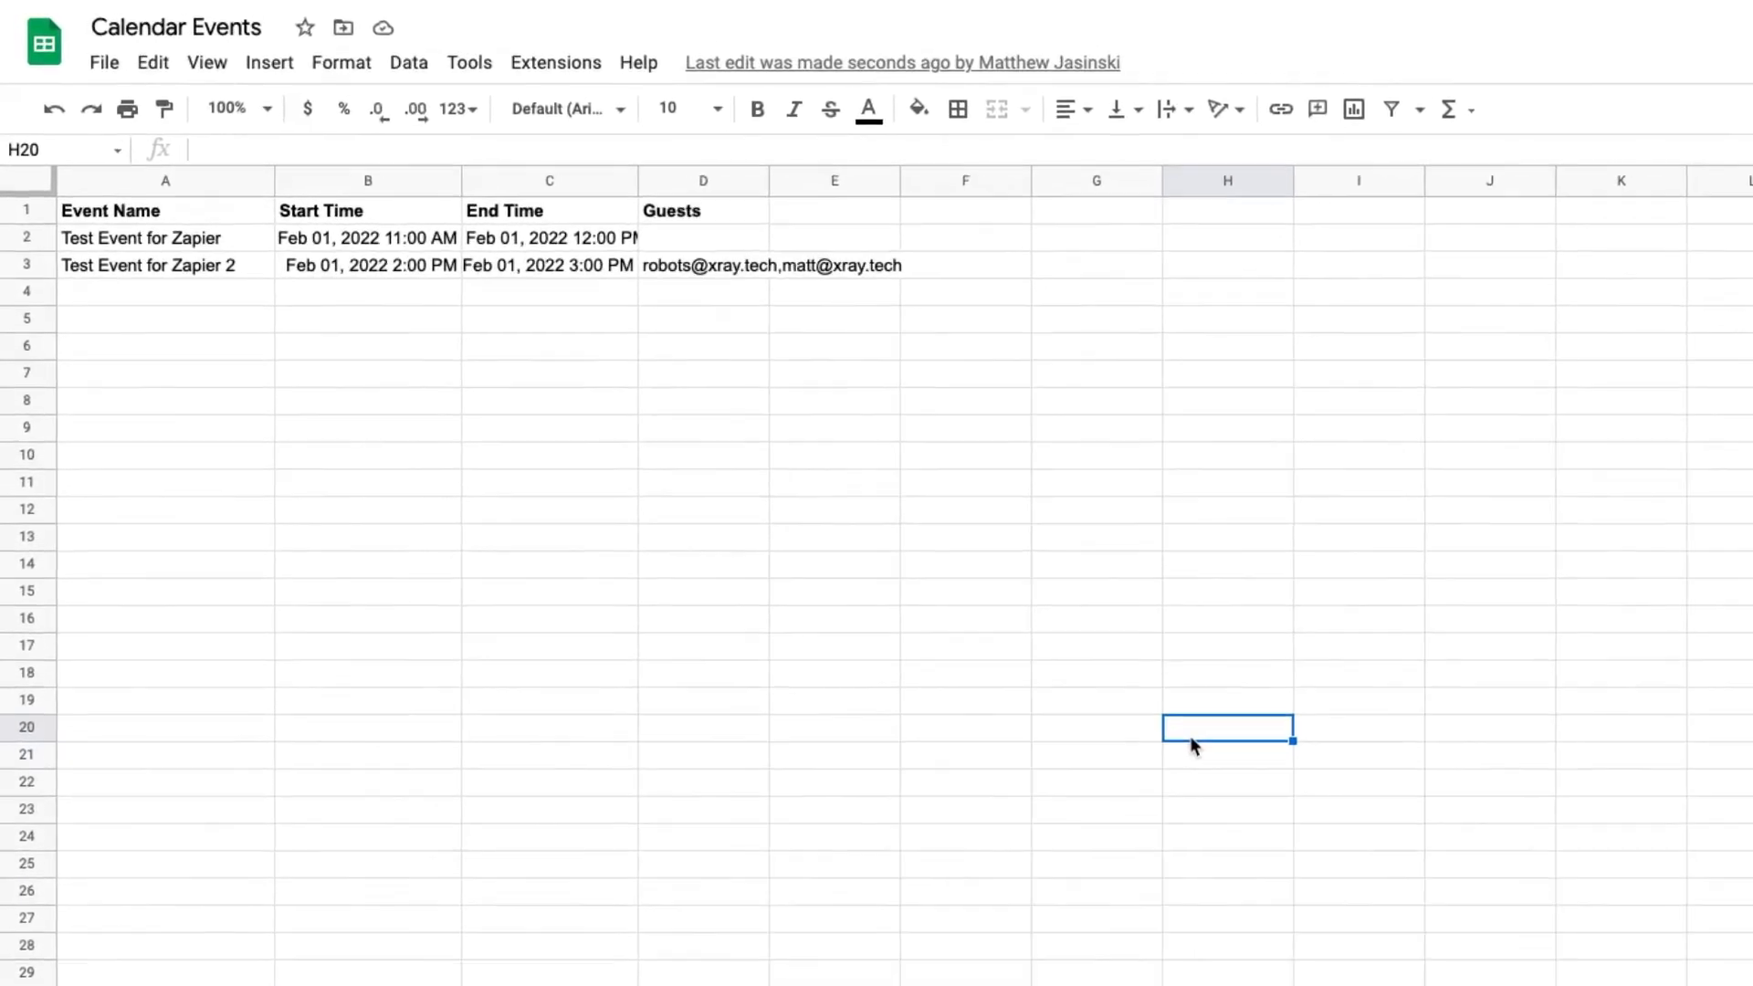
In the Calendar Events sheet in Google Sheets, check the Guests entry in the row for Test Event for Zapier 2.
click(725, 281)
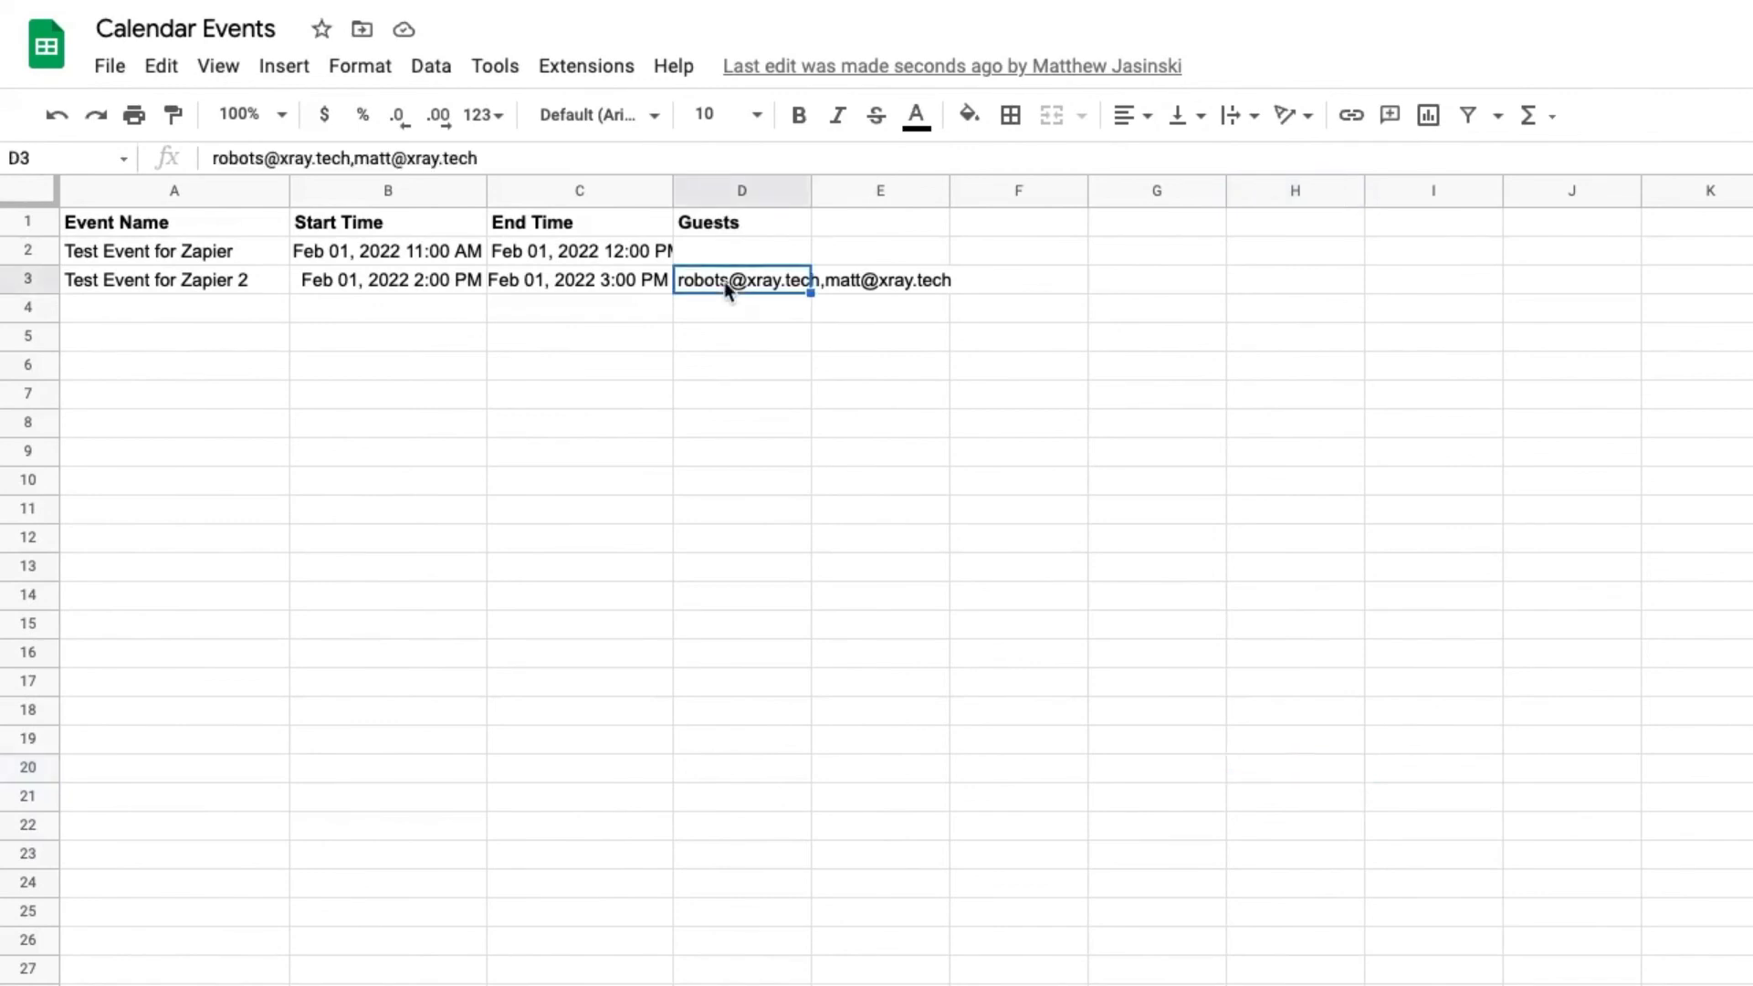
double_click(726, 281)
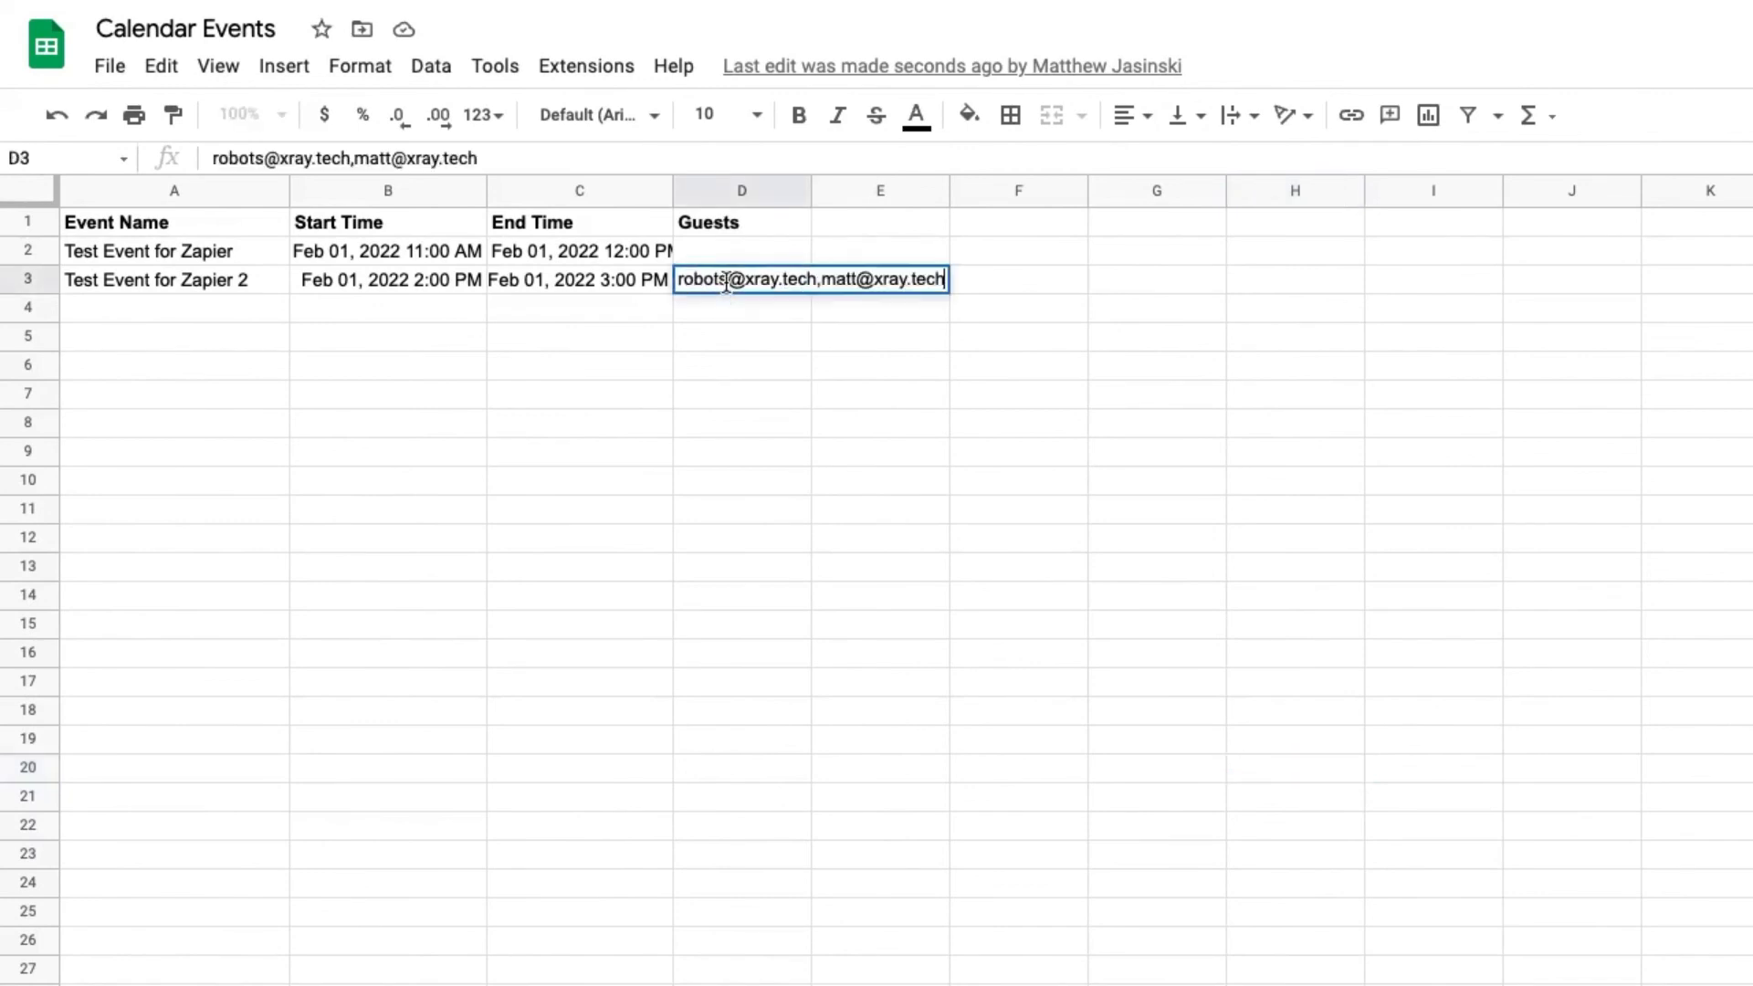
click(832, 421)
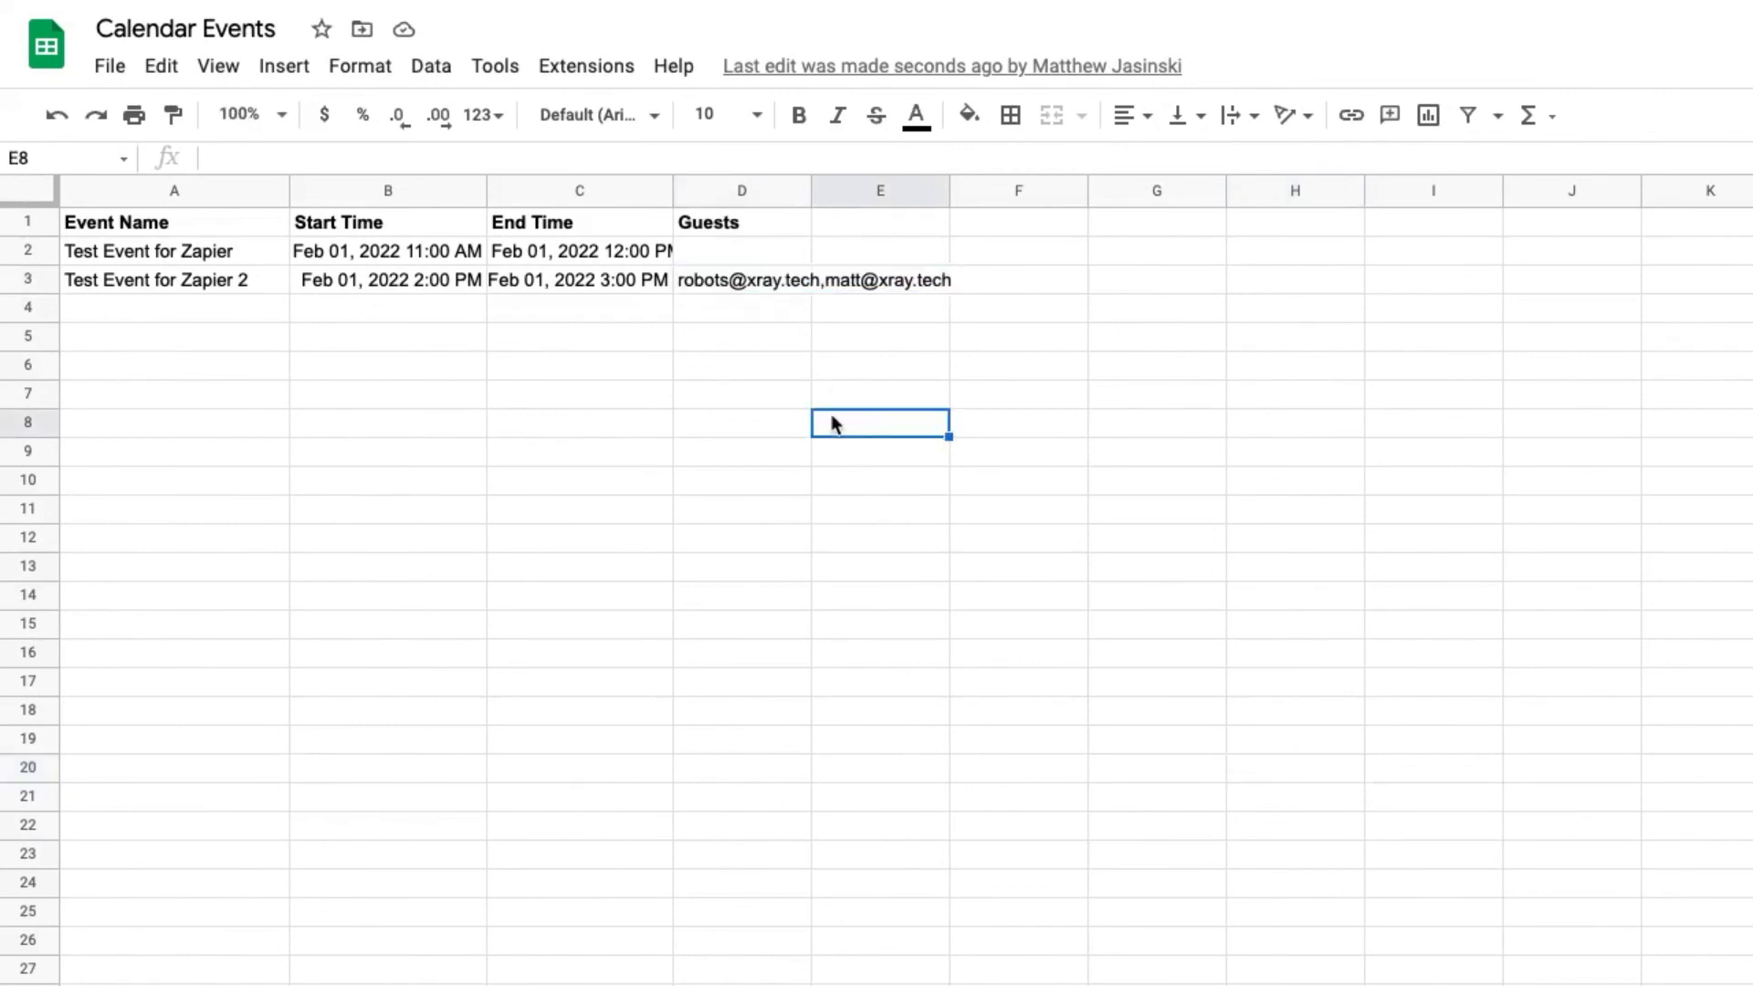